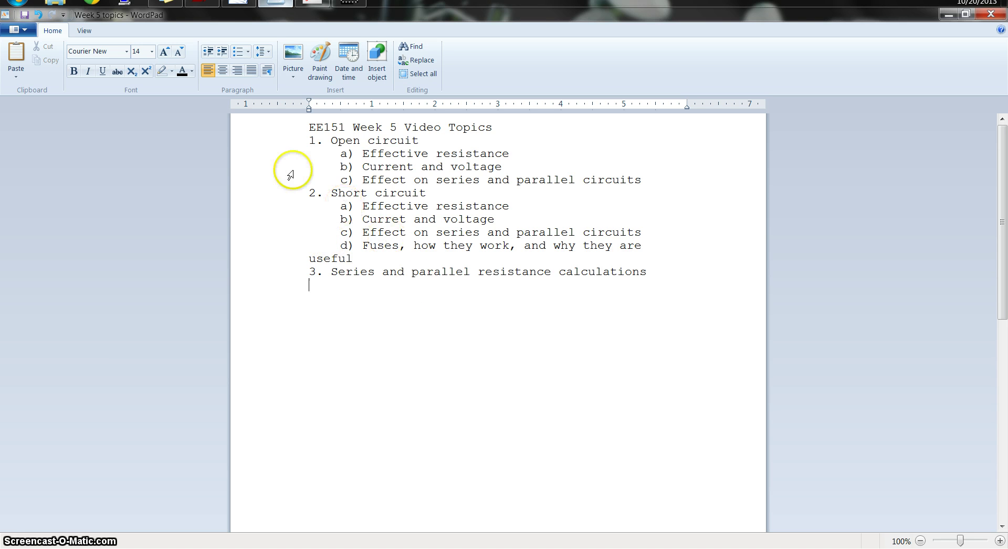
Place an unconnected 1k resistor R1 to the right of the 5 V source
{"action": "left_click", "coordinate": [203, 5]}
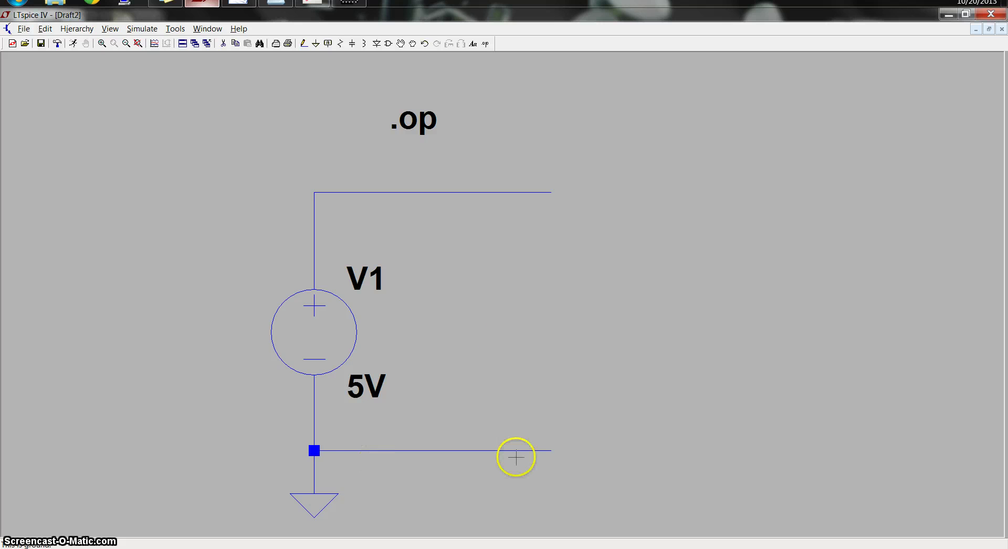
{"action": "mouse_move", "coordinate": [304, 218]}
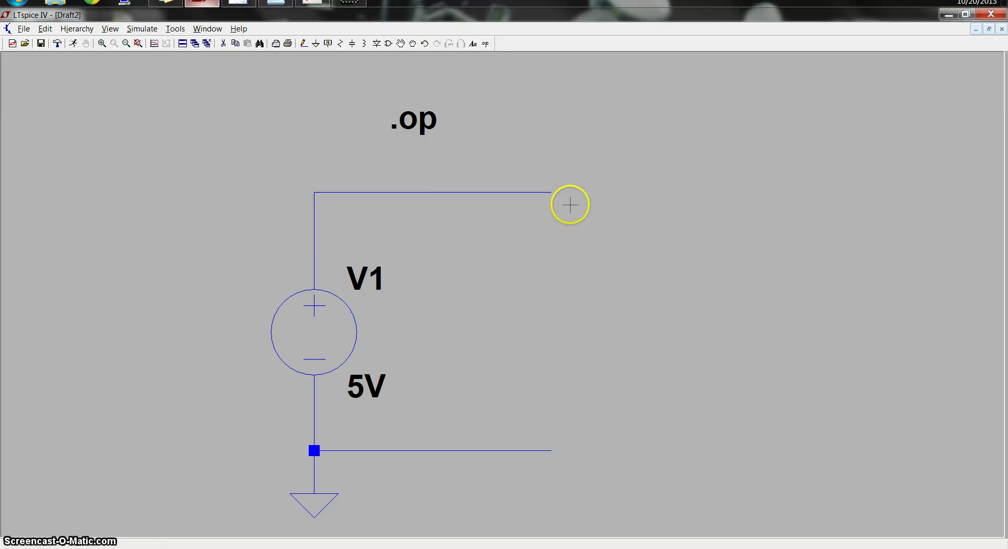
{"action": "key", "text": "r"}
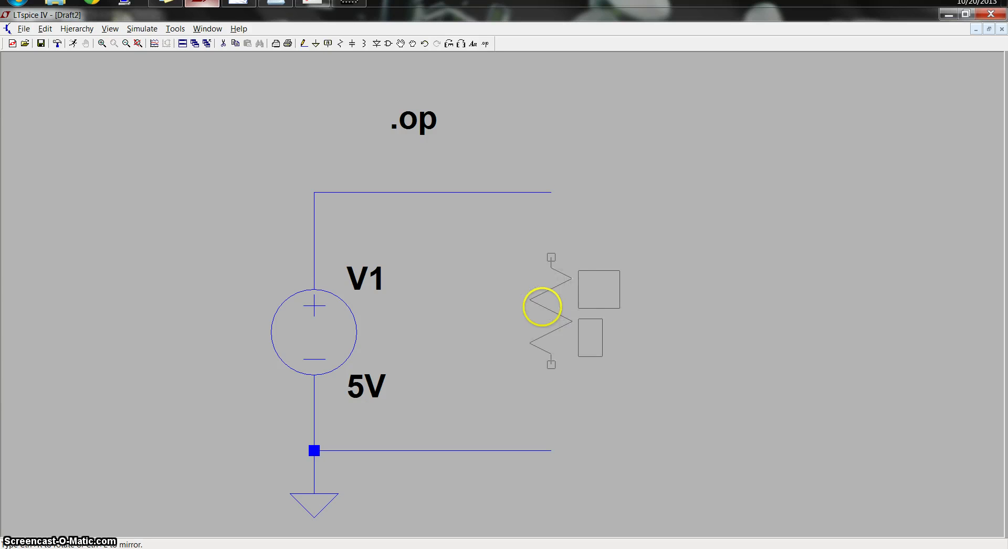
{"action": "left_click", "coordinate": [557, 299]}
{"action": "right_click", "coordinate": [545, 292]}
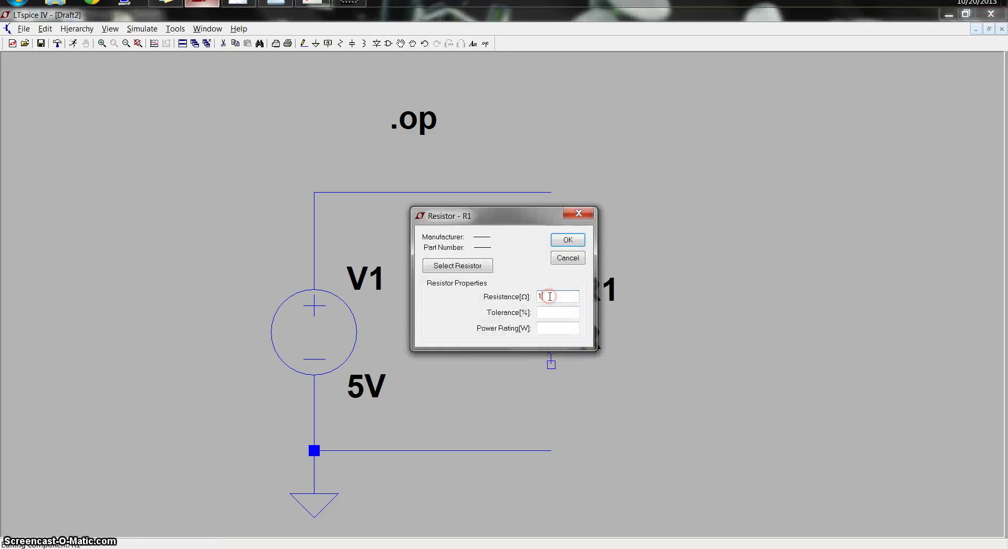
{"action": "type", "text": "1k"}
{"action": "key", "text": "Return"}
Run the operating-point simulation, showing V(n001)=5 with zero currents
{"action": "left_click", "coordinate": [142, 28]}
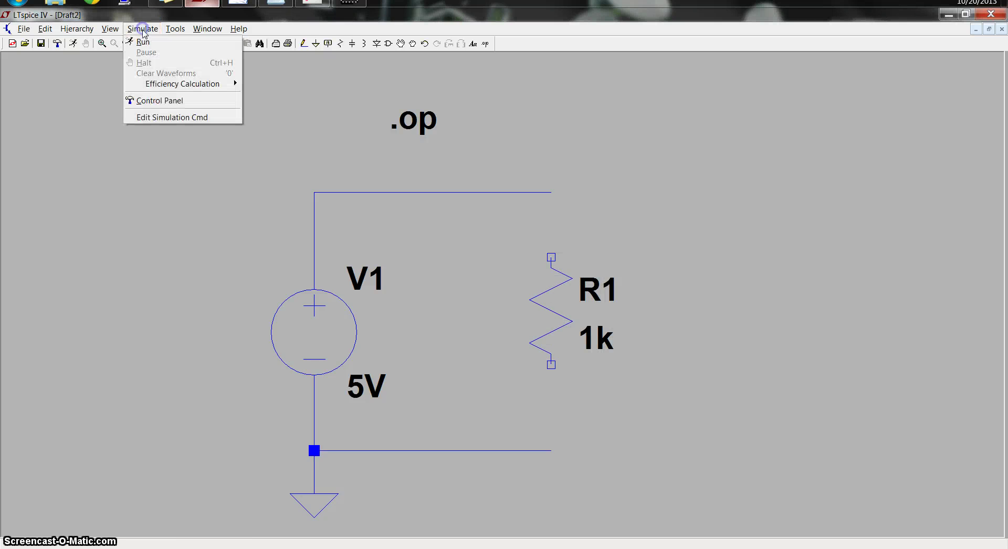
{"action": "left_click", "coordinate": [149, 42]}
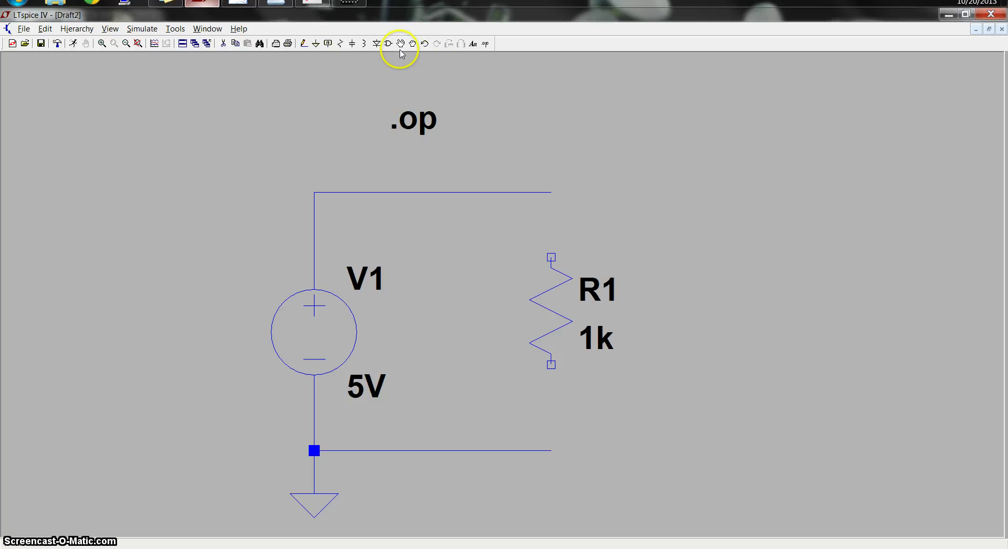
{"action": "left_click", "coordinate": [145, 31]}
{"action": "left_click", "coordinate": [135, 38]}
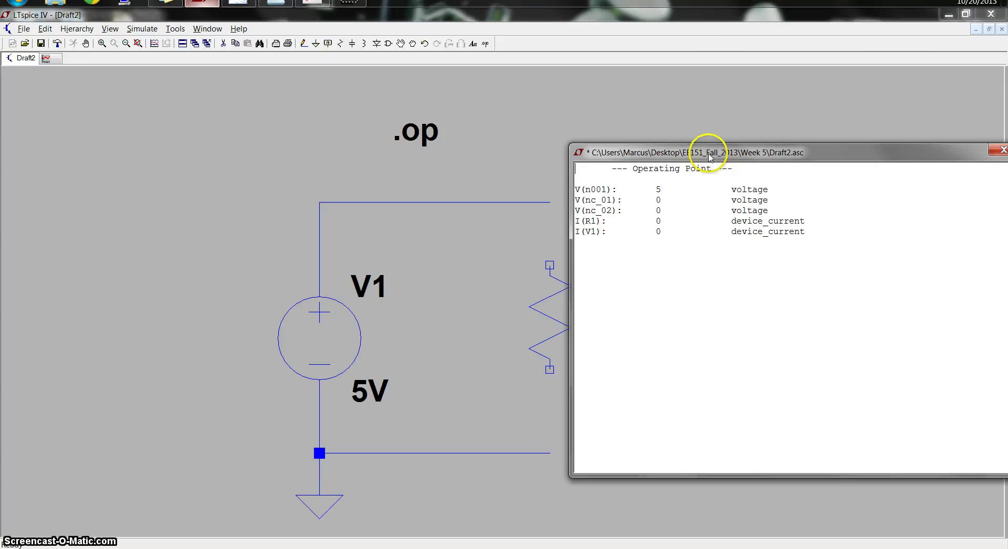
{"action": "left_click_drag", "start_coordinate": [710, 157], "coordinate": [710, 142]}
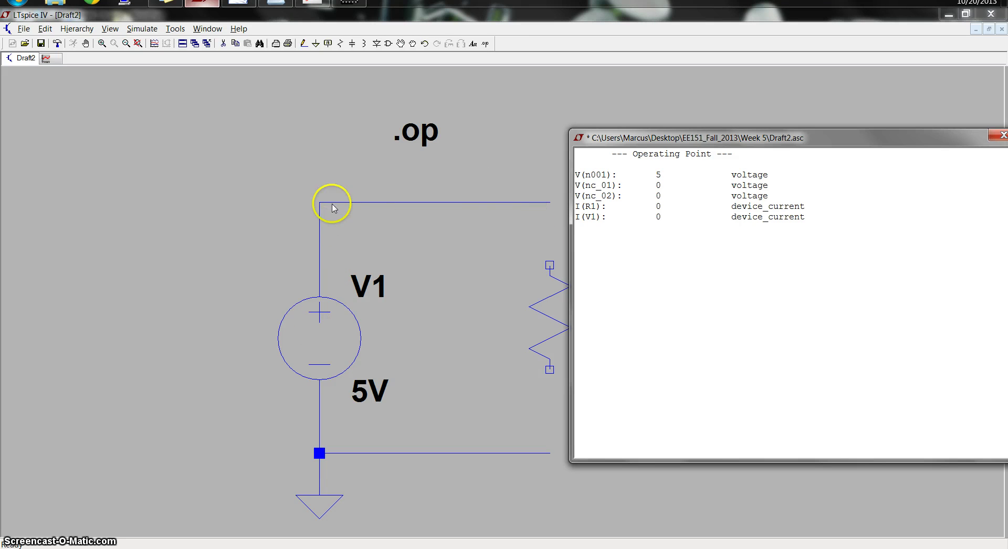
Add the note 'For OPEN circuit:' with lines 'I = 0!!' and 'V can be anything'
{"action": "left_click", "coordinate": [280, 8]}
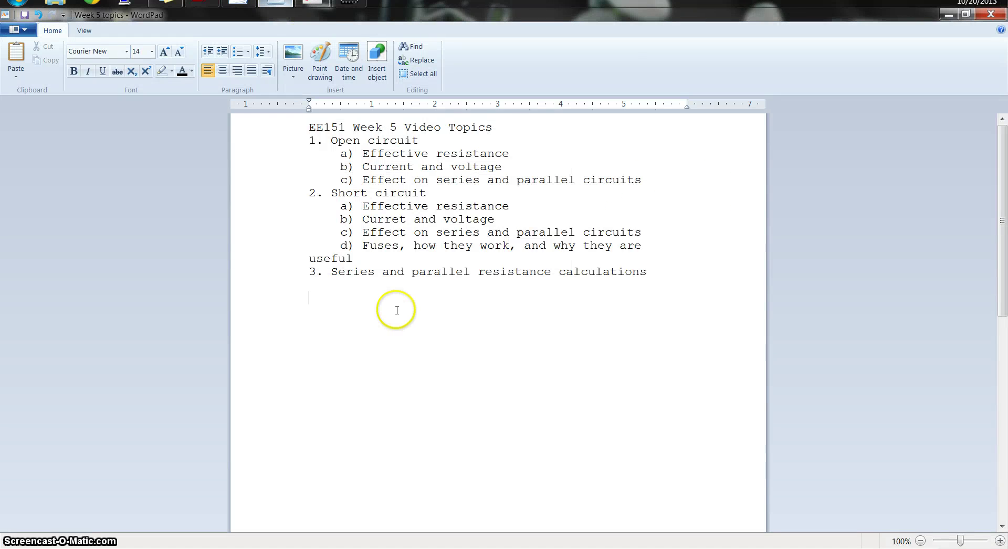
{"action": "type", "text": "For OPEN circuit:"}
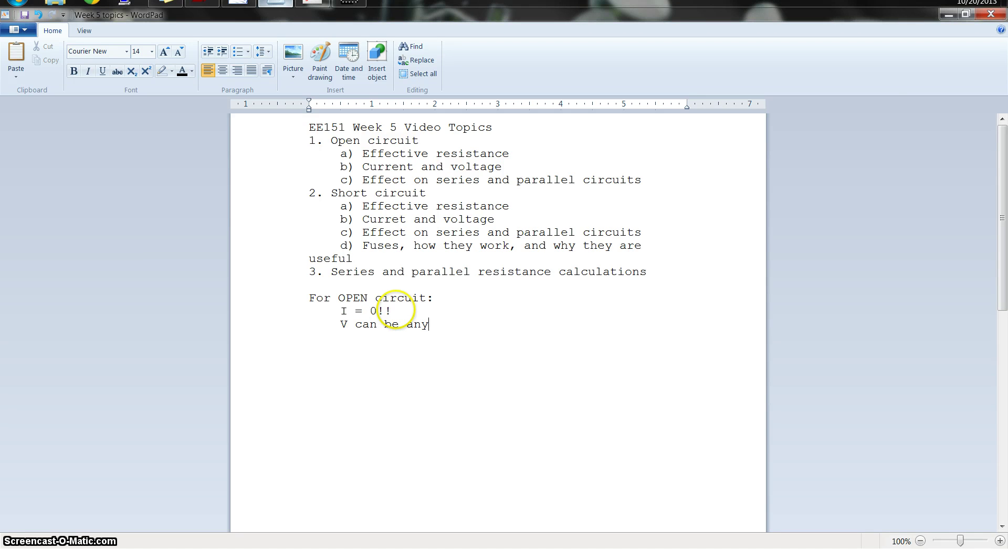
{"action": "type", "text": "thing"}
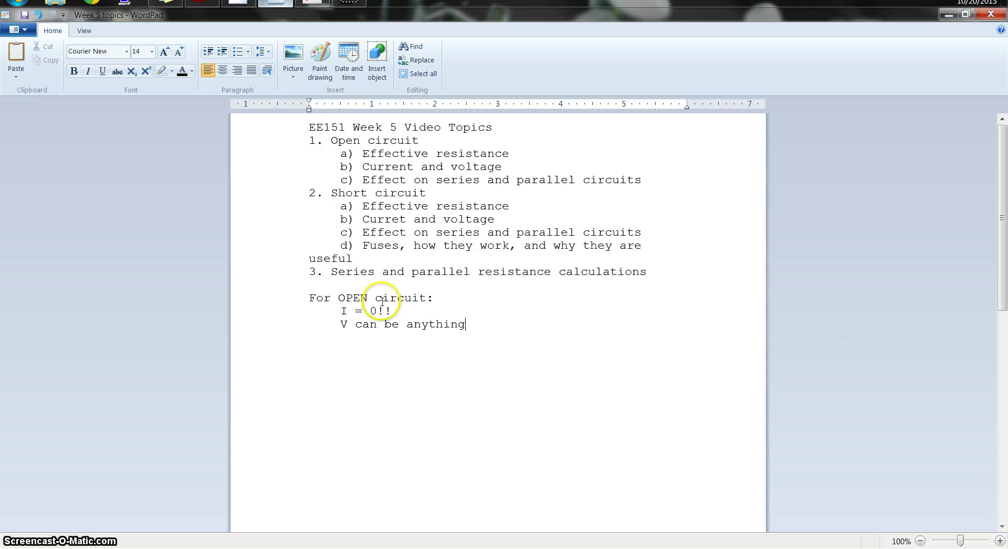
Move the operating-point results window aside and close it, revealing the unconnected 1k R1
{"action": "left_click", "coordinate": [210, 5]}
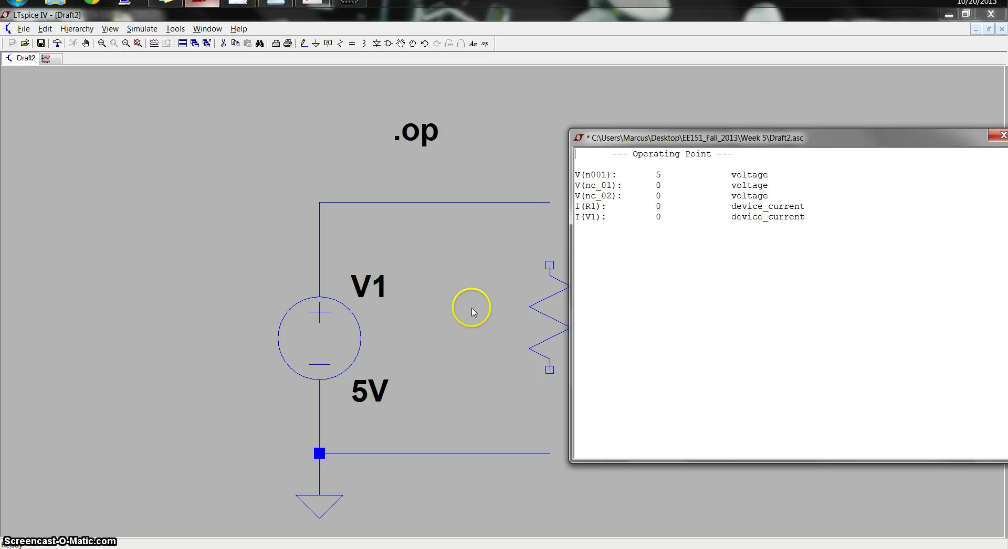
{"action": "left_click_drag", "start_coordinate": [941, 135], "coordinate": [949, 163]}
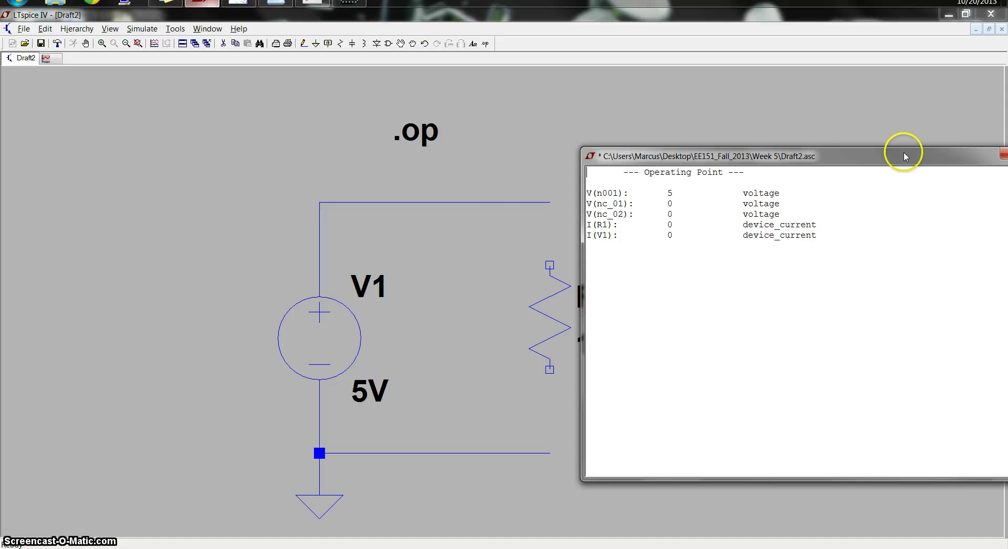
{"action": "mouse_move", "coordinate": [906, 156]}
{"action": "left_mouse_down"}
{"action": "mouse_move", "coordinate": [895, 176]}
{"action": "mouse_move", "coordinate": [900, 162]}
{"action": "left_mouse_up"}
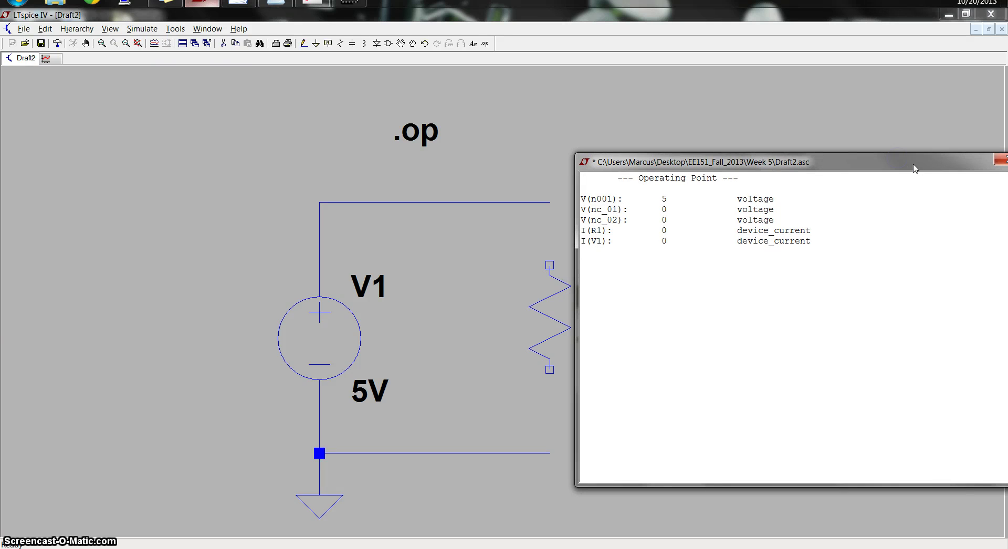
{"action": "left_click", "coordinate": [1000, 159]}
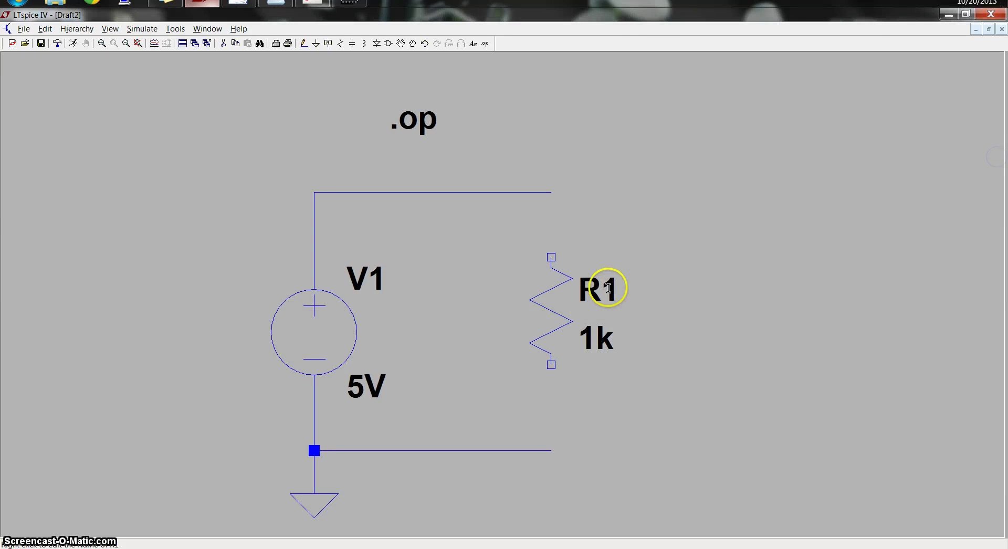
Delete the old R1 and top wire, then place three new resistors R1, R2 and R3
{"action": "left_click", "coordinate": [530, 313]}
{"action": "left_click", "coordinate": [503, 195]}
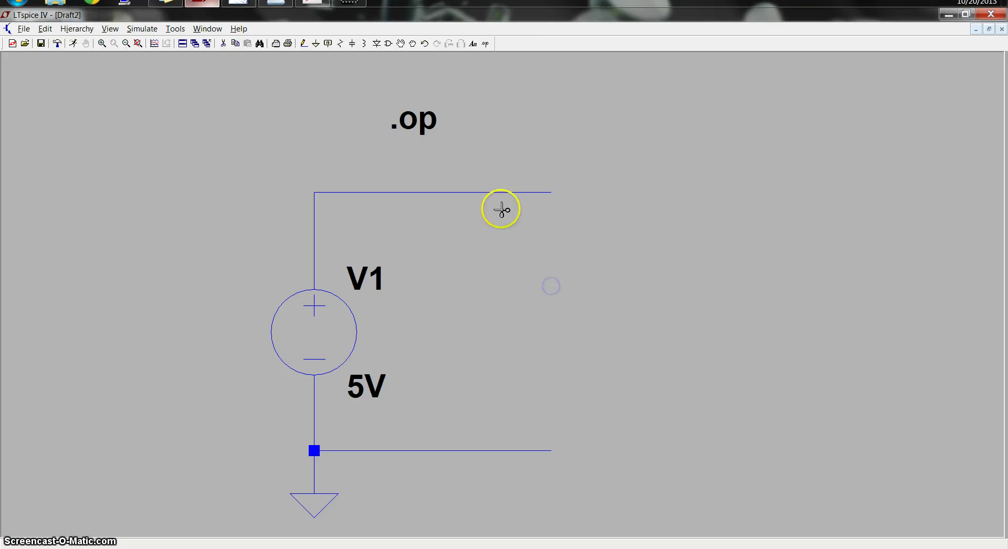
{"action": "key", "text": "r"}
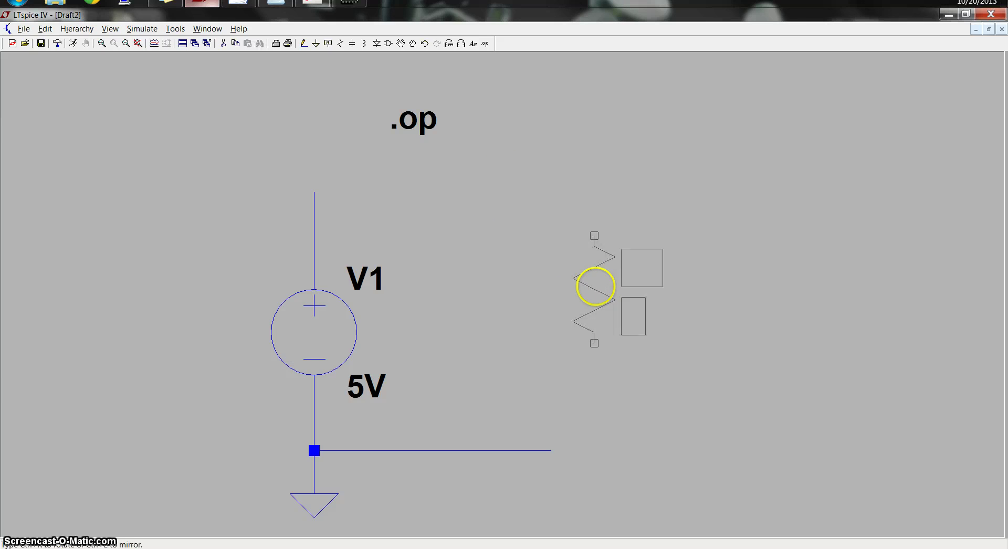
{"action": "left_click", "coordinate": [559, 189]}
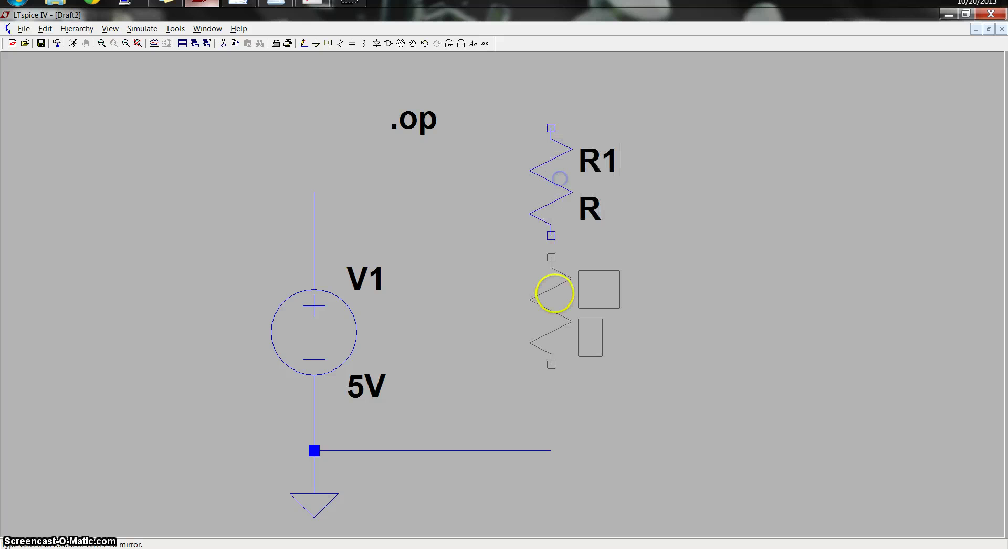
{"action": "left_click", "coordinate": [551, 347]}
{"action": "left_click", "coordinate": [733, 235]}
{"action": "key", "text": "F2"}
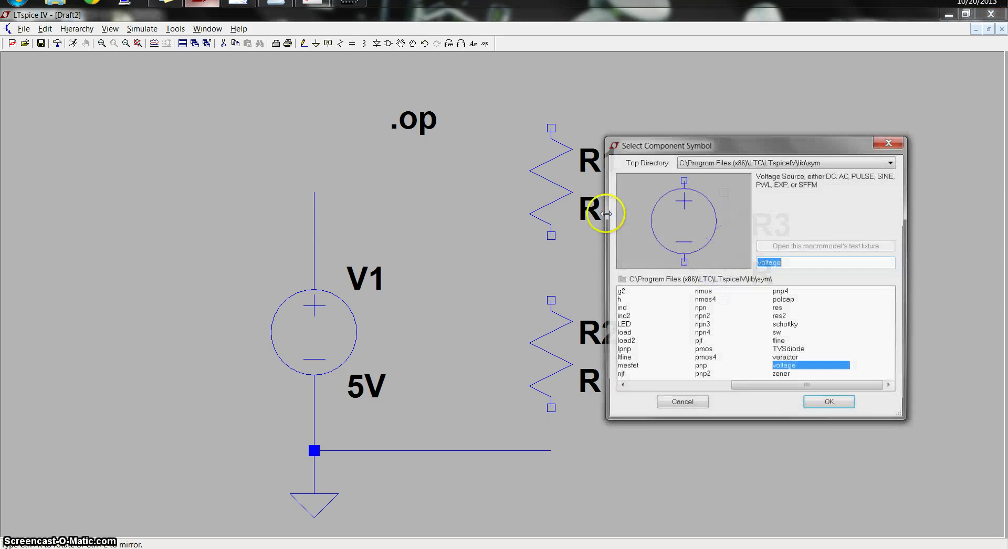
{"action": "left_click", "coordinate": [691, 408]}
Wire the source to R1, R1 to R2 in series, and R2 down to the ground line
{"action": "key", "text": "F3"}
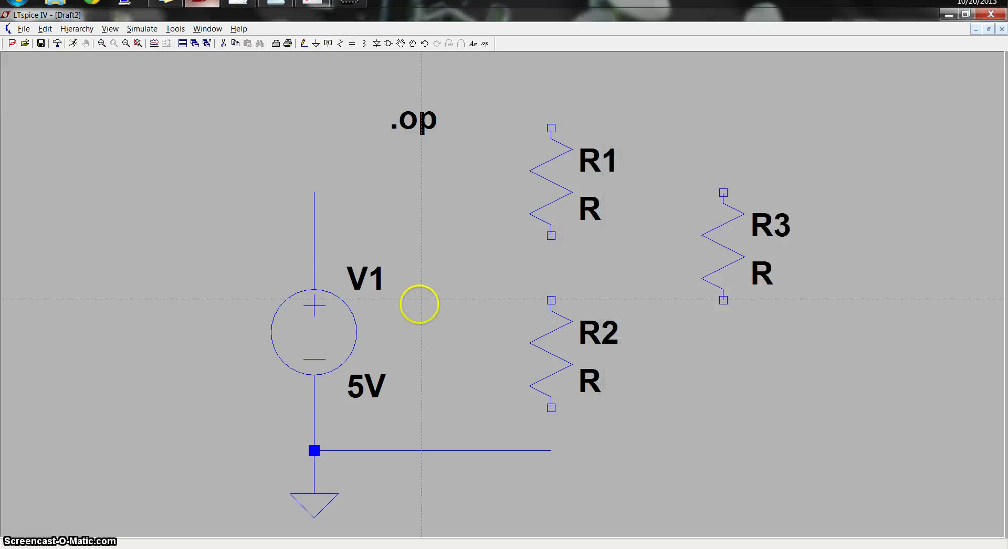
{"action": "left_click", "coordinate": [314, 193]}
{"action": "left_click", "coordinate": [549, 85]}
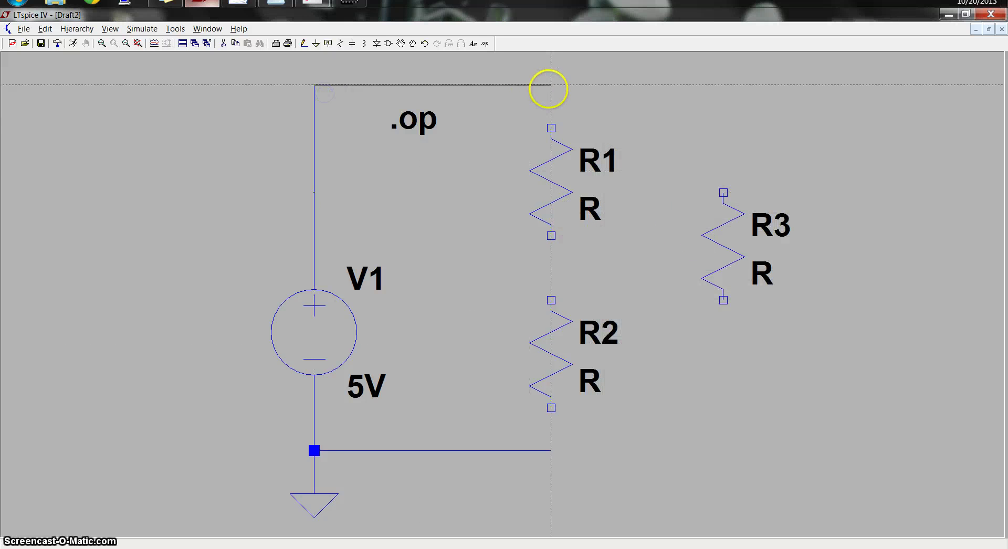
{"action": "left_click", "coordinate": [551, 128]}
{"action": "left_click", "coordinate": [542, 241]}
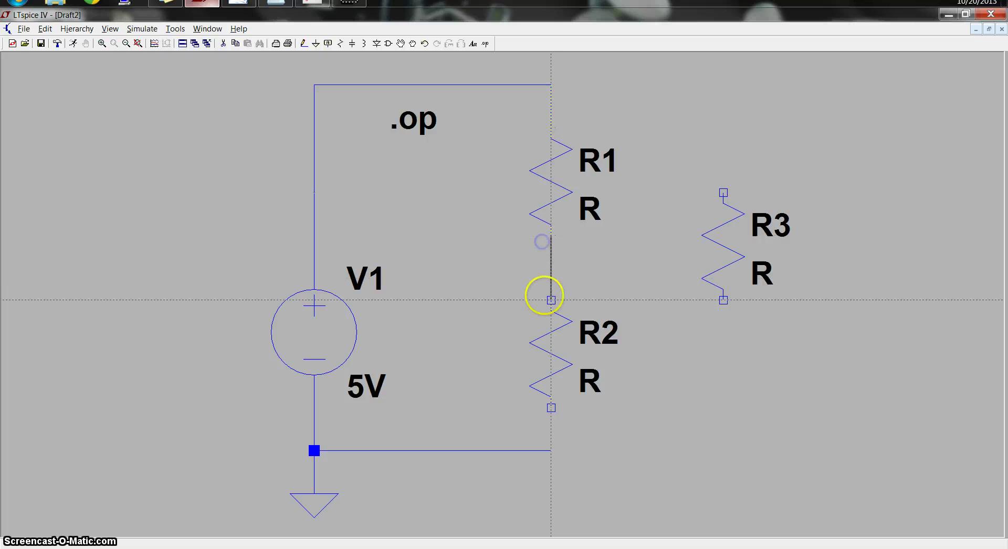
{"action": "left_click", "coordinate": [550, 300]}
{"action": "left_click", "coordinate": [546, 420]}
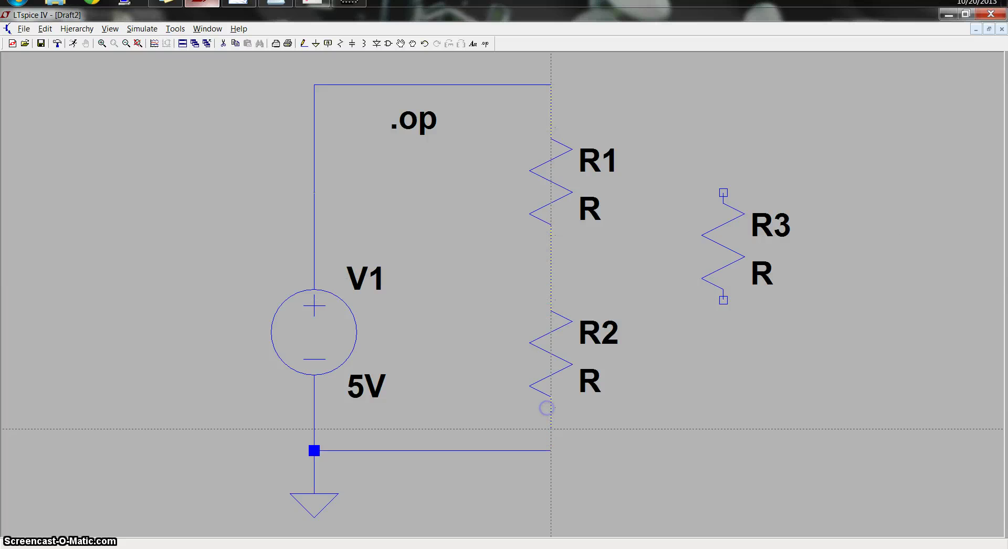
{"action": "left_click", "coordinate": [549, 426]}
{"action": "left_click", "coordinate": [550, 452]}
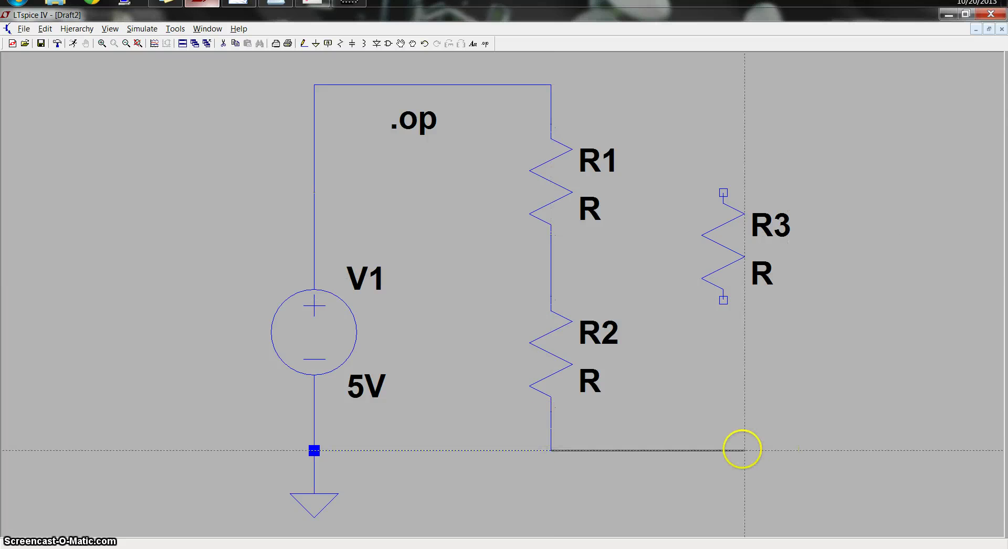
{"action": "left_click", "coordinate": [724, 451]}
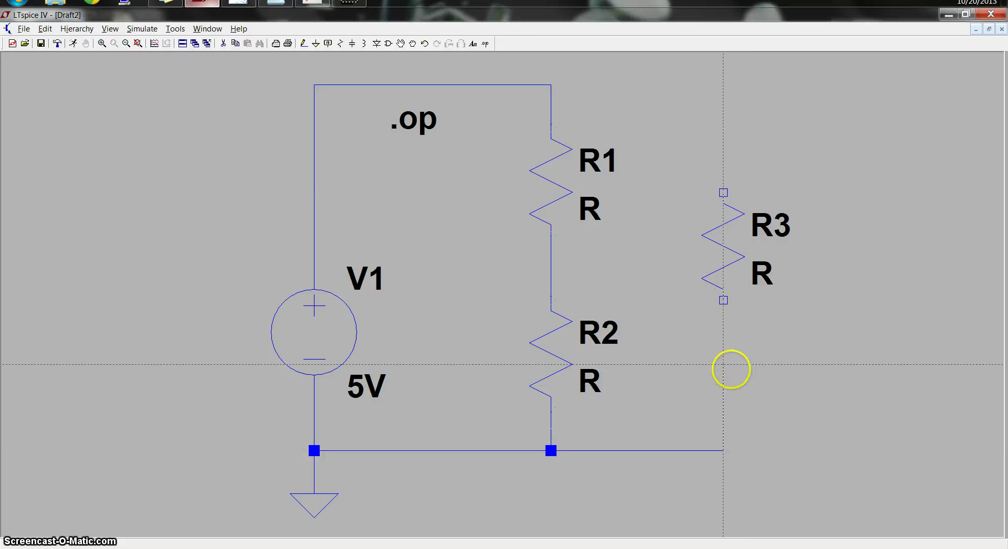
{"action": "left_click", "coordinate": [723, 365]}
{"action": "right_click", "coordinate": [554, 110]}
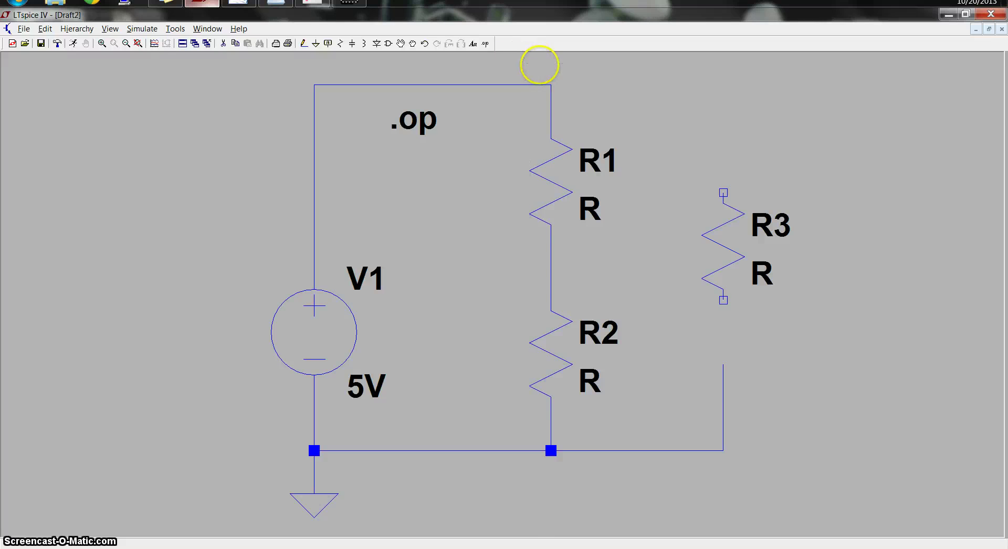
Extend the top wire rightward down to R3's top pin
{"action": "left_click", "coordinate": [551, 84]}
{"action": "left_click", "coordinate": [723, 84]}
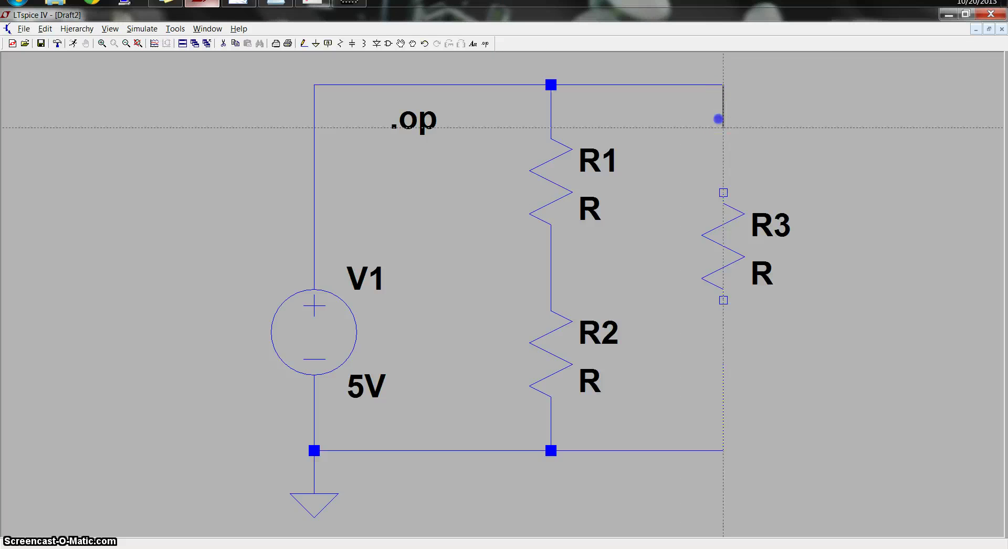
{"action": "left_click", "coordinate": [723, 128]}
{"action": "key", "text": "Escape"}
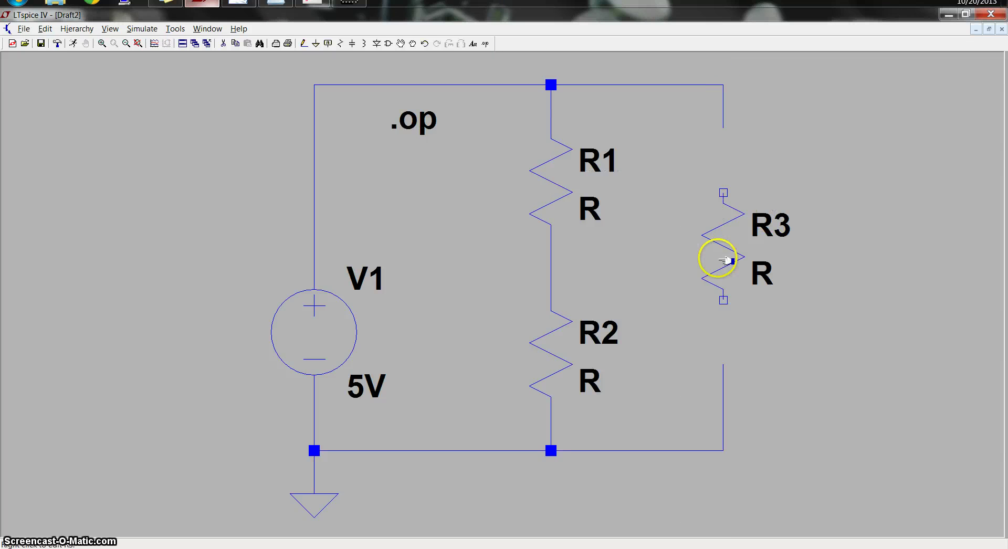
Set R1 and R2 to 1k each and R3 to 5k
{"action": "right_click", "coordinate": [540, 170]}
{"action": "type", "text": "1k"}
{"action": "key", "text": "Return"}
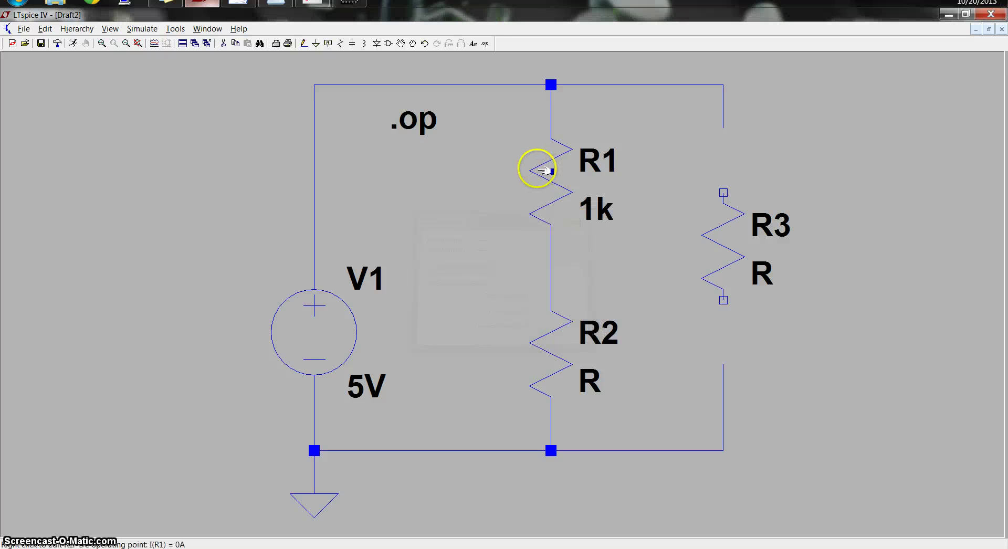
{"action": "right_click", "coordinate": [549, 348]}
{"action": "type", "text": "1k"}
{"action": "key", "text": "Return"}
{"action": "right_click", "coordinate": [727, 251]}
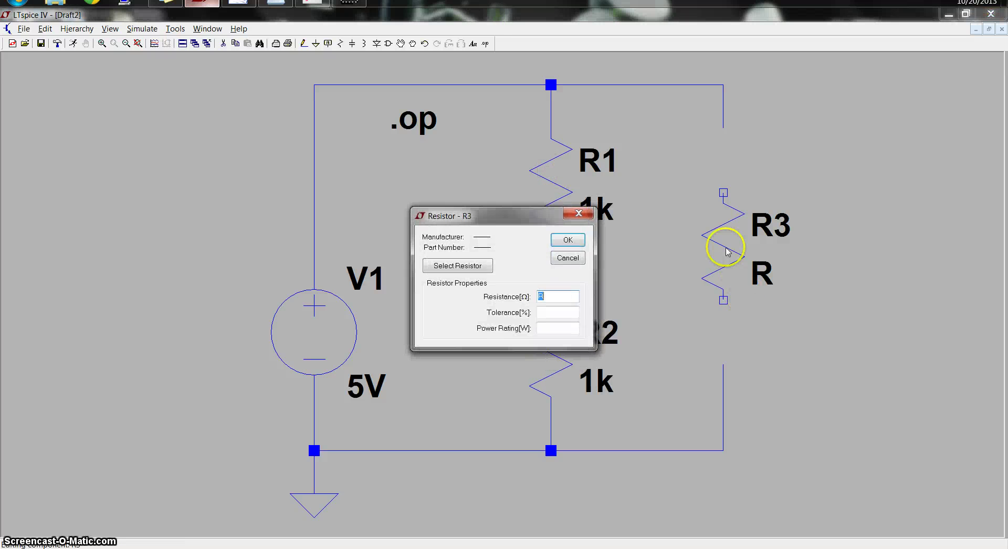
{"action": "key", "text": "Return"}
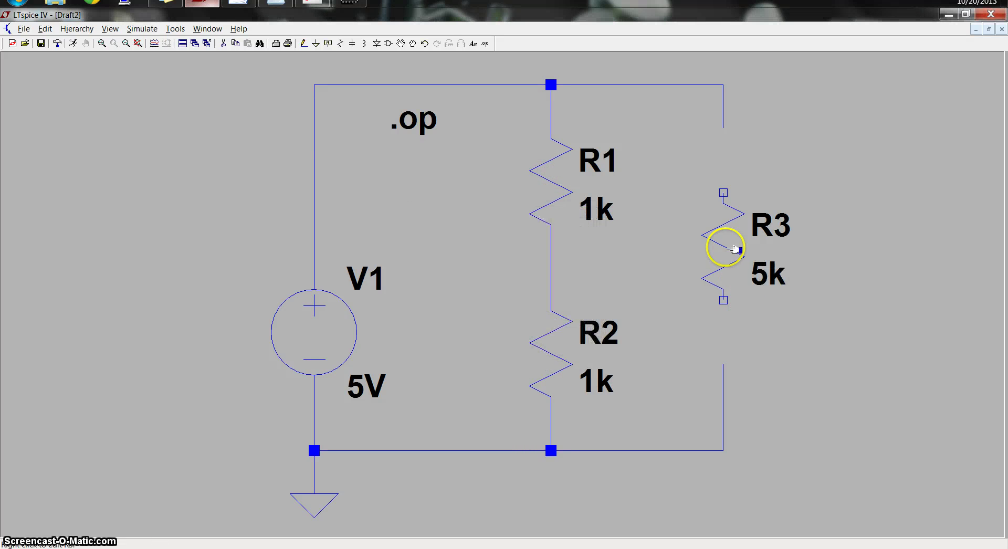
{"action": "left_click", "coordinate": [140, 29]}
{"action": "left_click", "coordinate": [143, 35]}
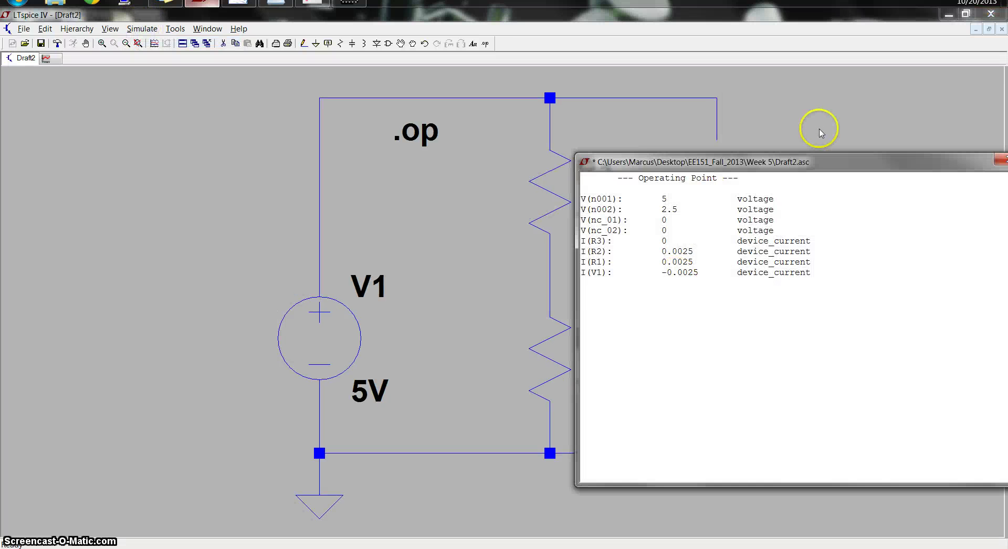
{"action": "left_click_drag", "start_coordinate": [792, 167], "coordinate": [815, 189]}
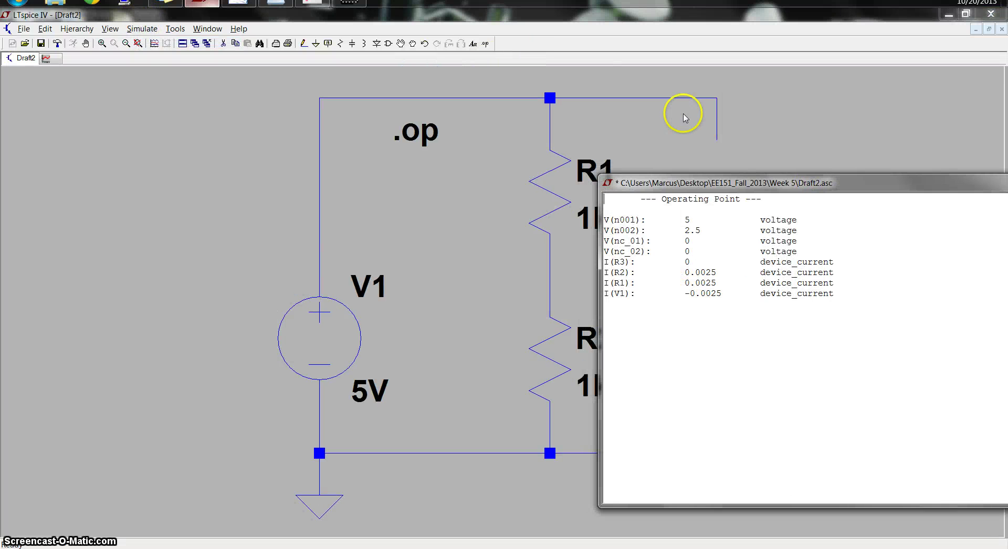
{"action": "left_click_drag", "start_coordinate": [711, 183], "coordinate": [119, 121]}
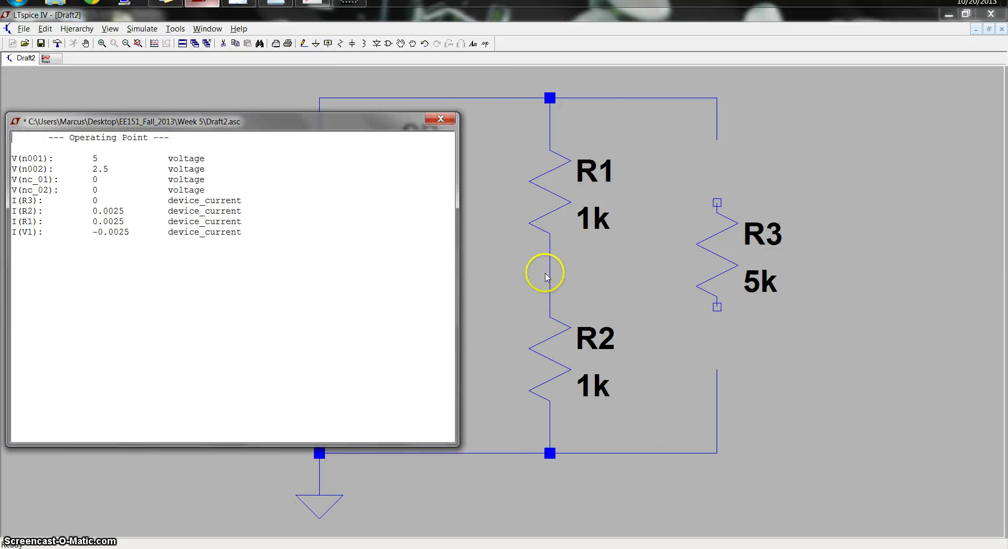
{"action": "left_click", "coordinate": [108, 168]}
{"action": "left_click", "coordinate": [191, 180]}
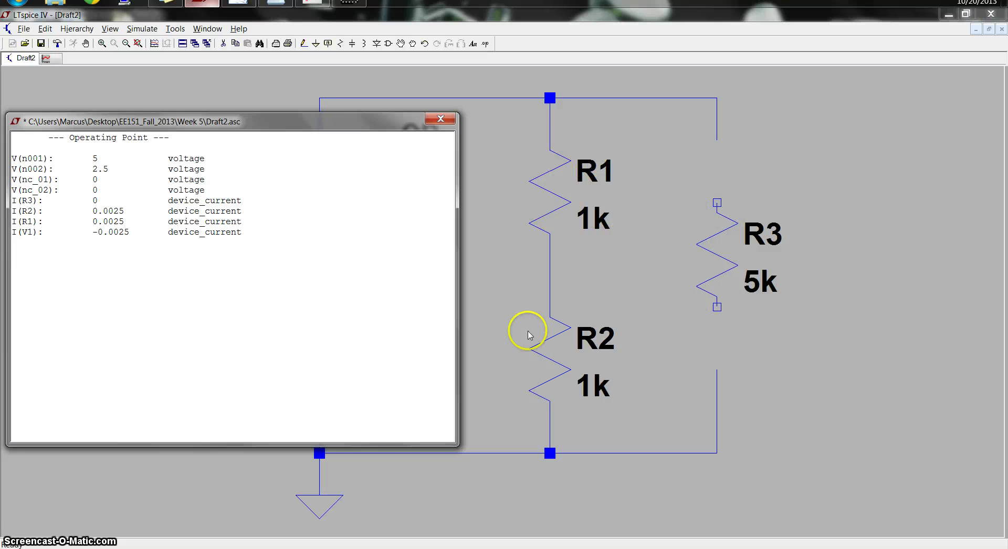
{"action": "left_click_drag", "start_coordinate": [326, 123], "coordinate": [666, 504]}
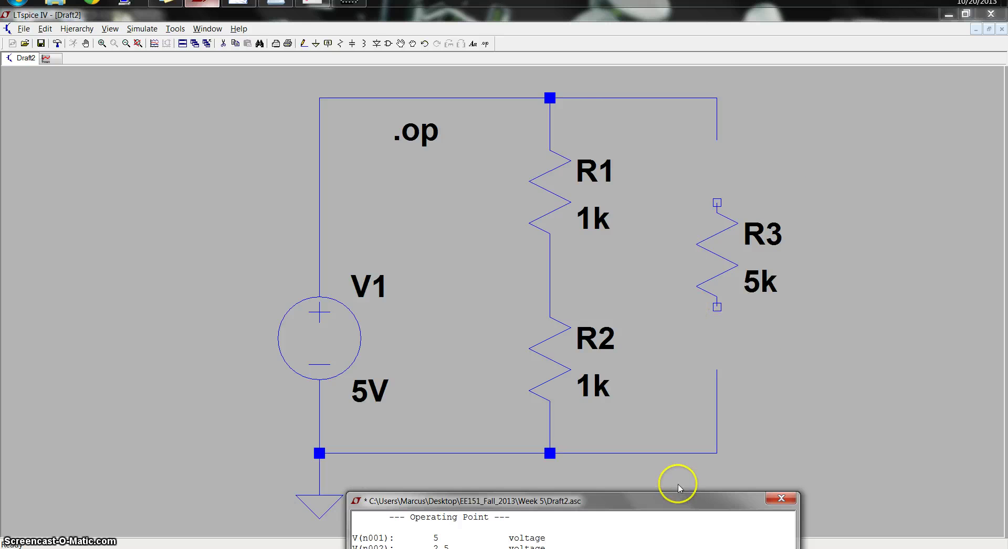
{"action": "left_click", "coordinate": [619, 306]}
{"action": "left_click_drag", "start_coordinate": [610, 208], "coordinate": [360, 142]}
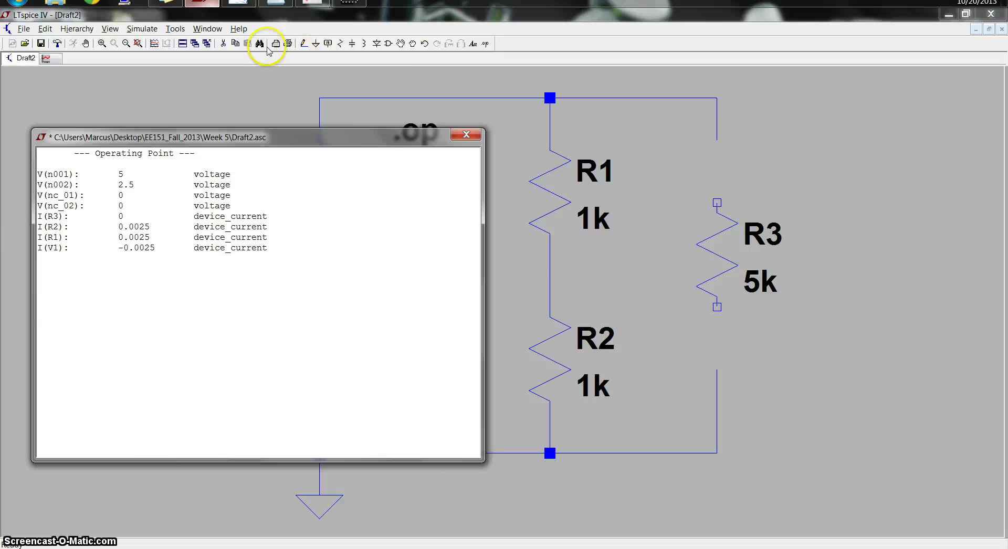
{"action": "left_click", "coordinate": [275, 3]}
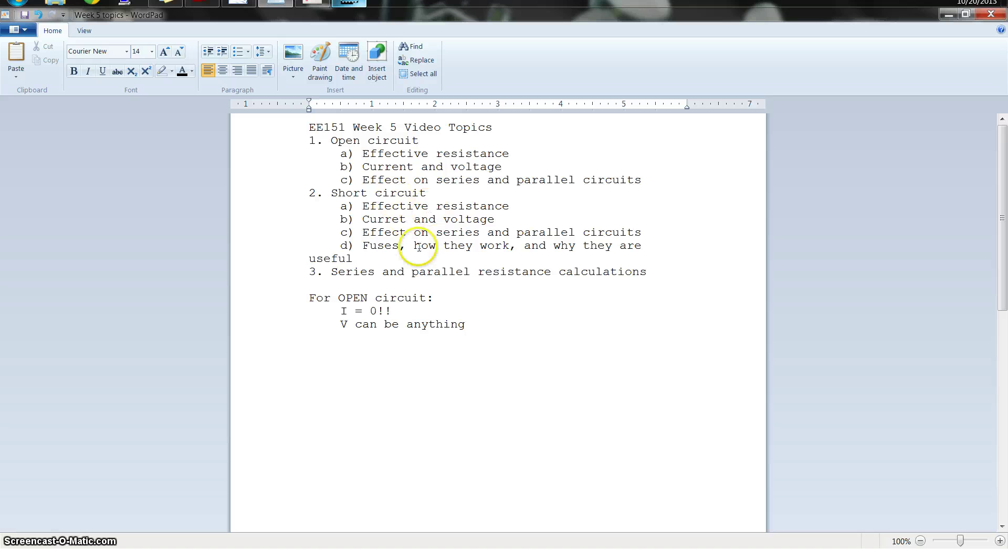
{"action": "left_click", "coordinate": [208, 5]}
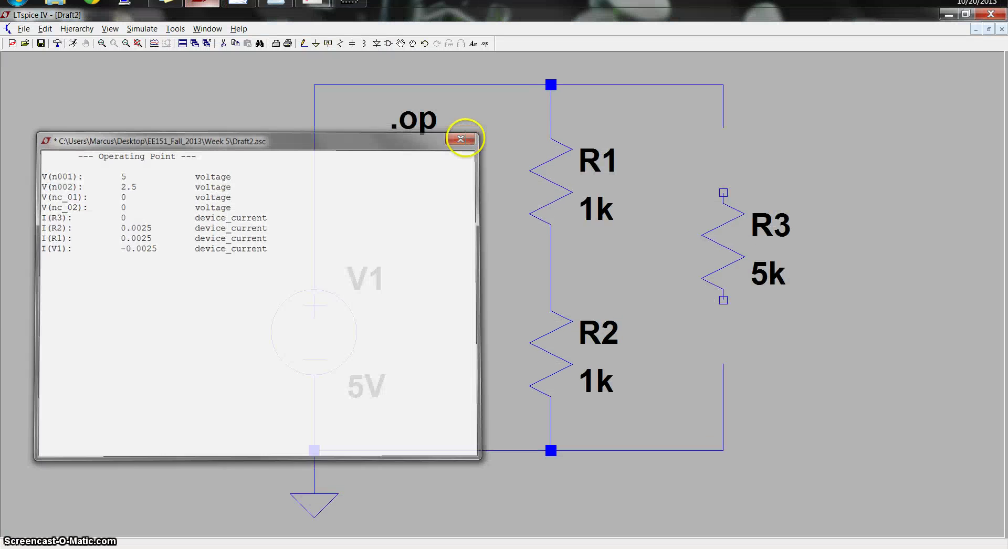
{"action": "left_click", "coordinate": [460, 138]}
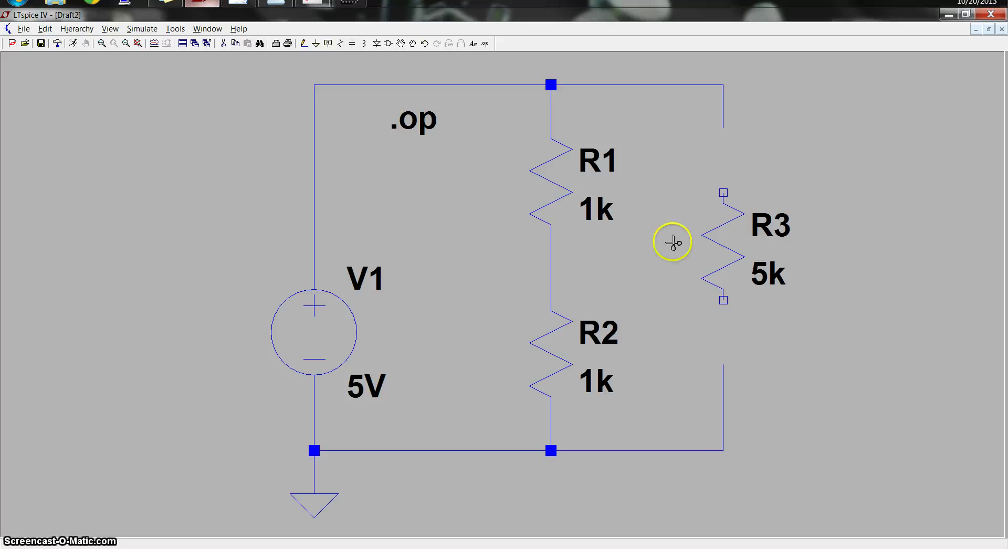
Delete R3 with its wires, cut R1's top wire, and rerun the operating point
{"action": "left_click", "coordinate": [713, 283]}
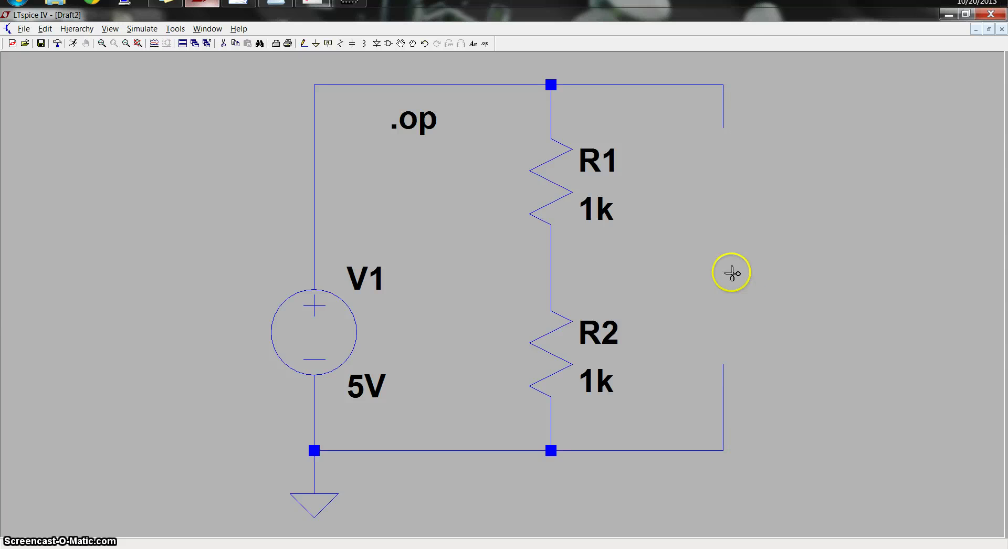
{"action": "left_click", "coordinate": [720, 431]}
{"action": "left_click", "coordinate": [696, 452]}
{"action": "left_click", "coordinate": [724, 117]}
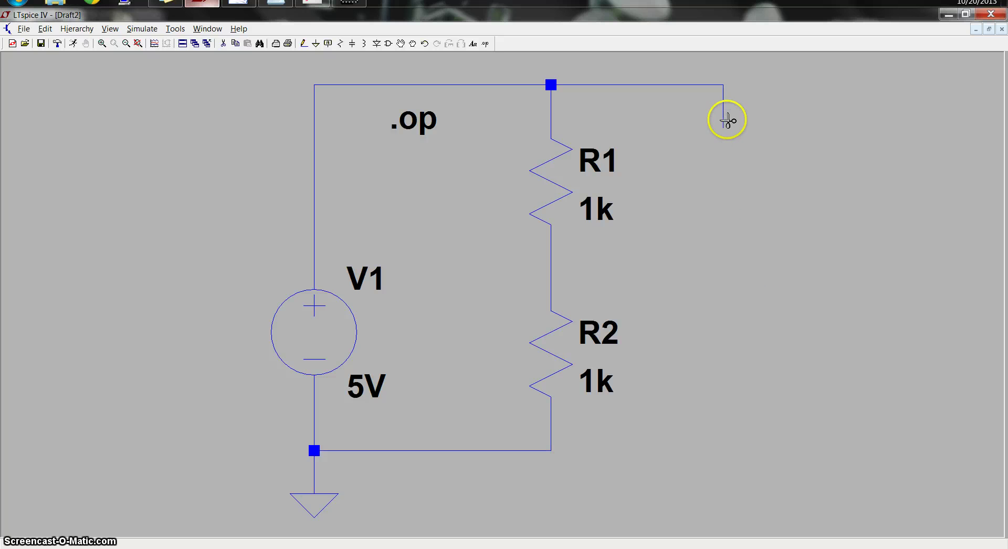
{"action": "left_click", "coordinate": [680, 85]}
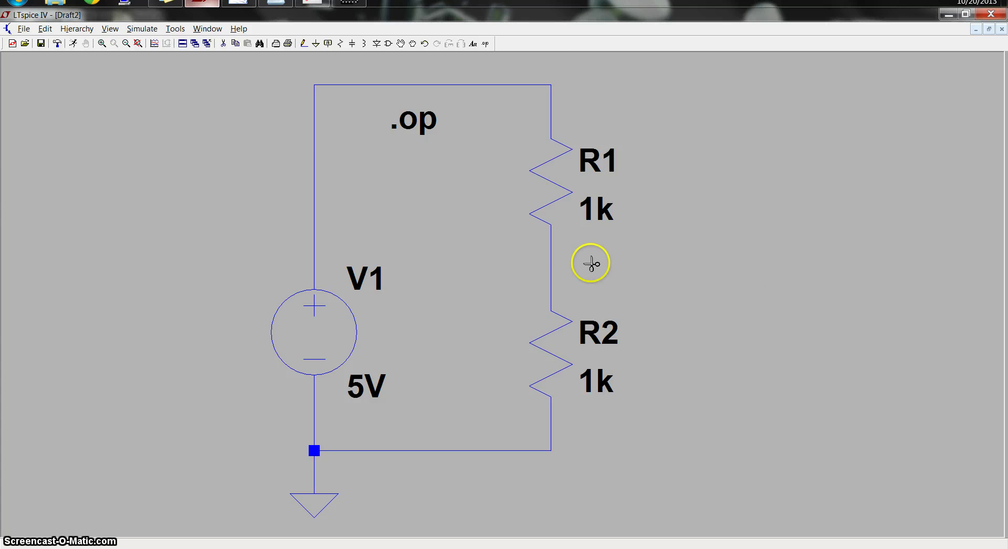
{"action": "left_click", "coordinate": [551, 100]}
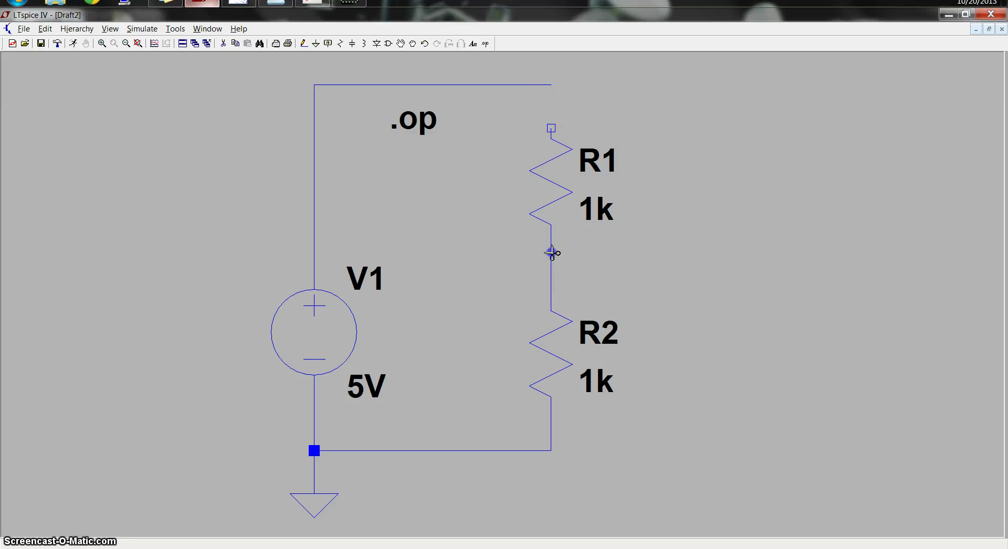
{"action": "left_click", "coordinate": [141, 28]}
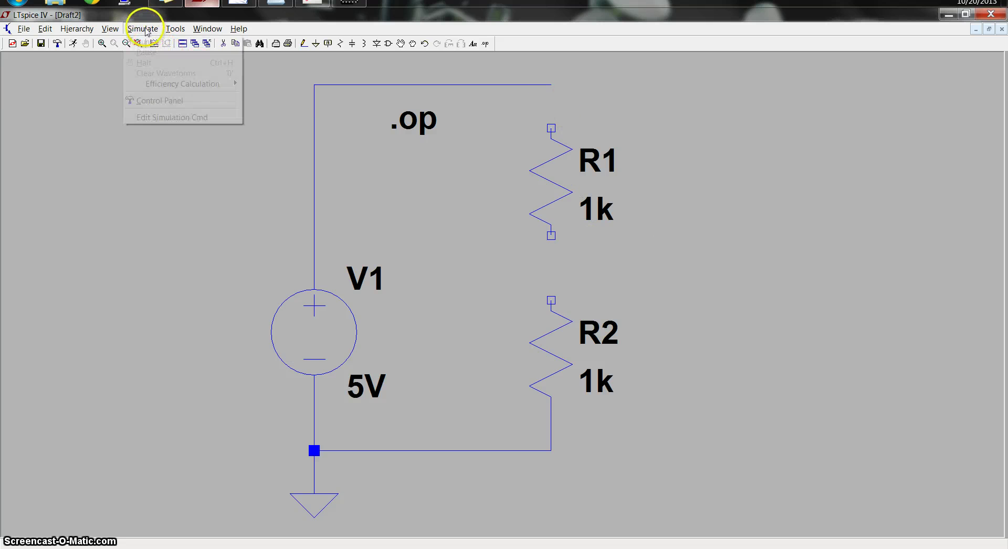
{"action": "left_click", "coordinate": [144, 40]}
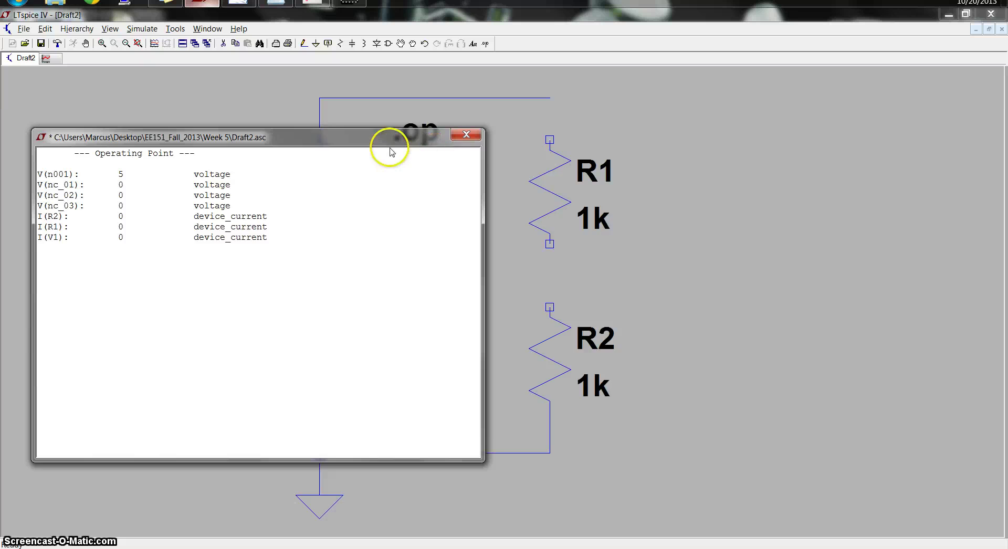
Move the Operating Point results window aside and close it, showing disconnected R1 and R2
{"action": "left_click_drag", "start_coordinate": [387, 143], "coordinate": [1004, 186]}
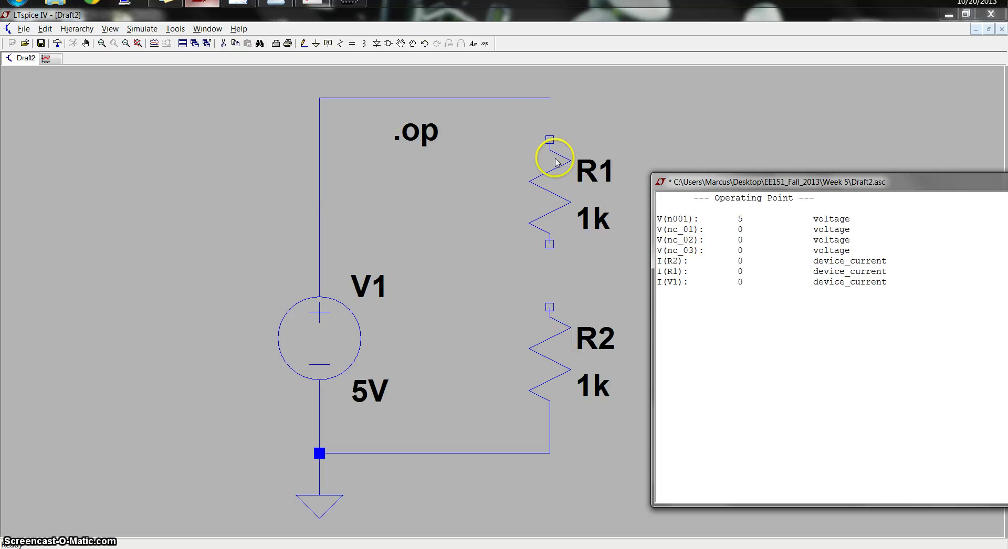
{"action": "left_click_drag", "start_coordinate": [944, 185], "coordinate": [864, 188]}
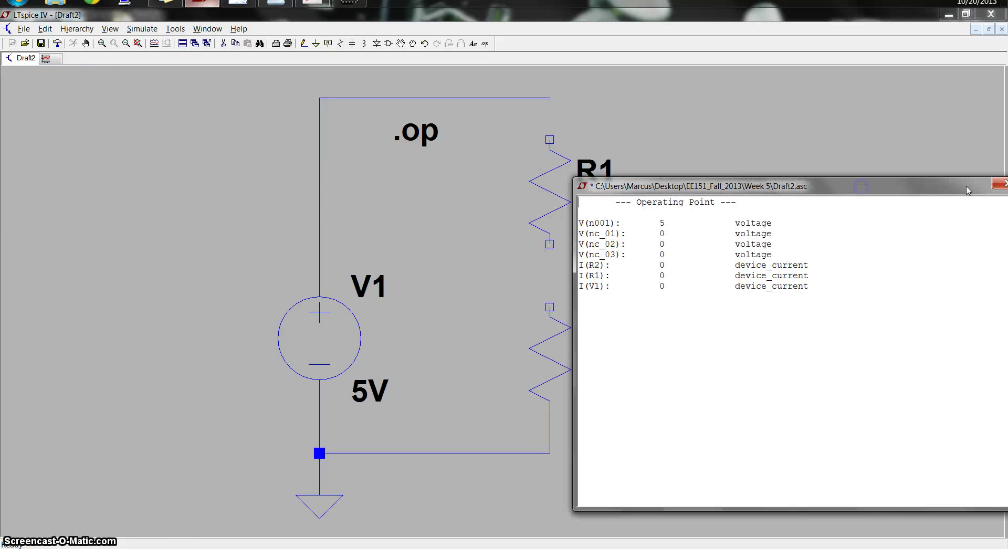
{"action": "left_click", "coordinate": [1000, 185]}
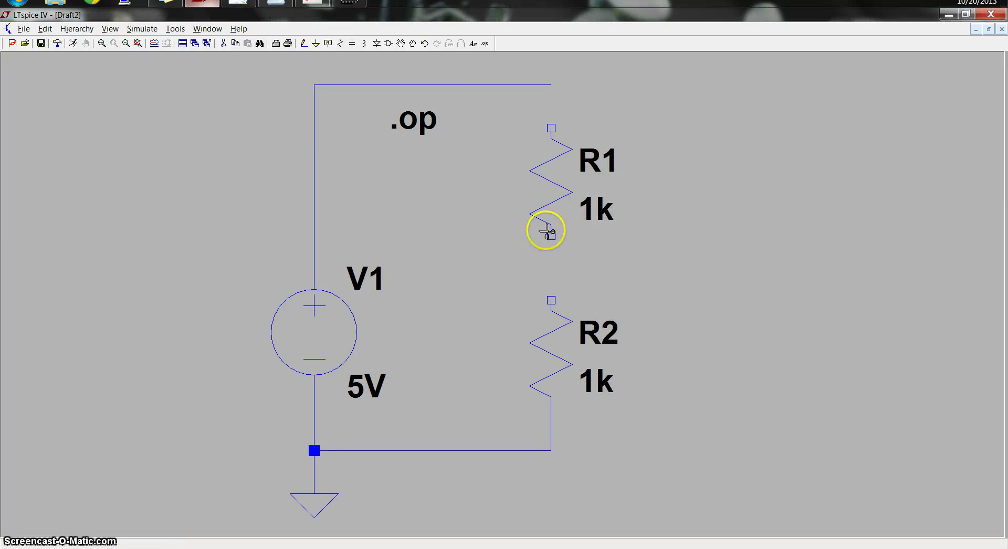
Delete R1 and place new resistors R1 and R3 to the right of R2
{"action": "key", "text": "Delete"}
{"action": "left_click", "coordinate": [555, 216]}
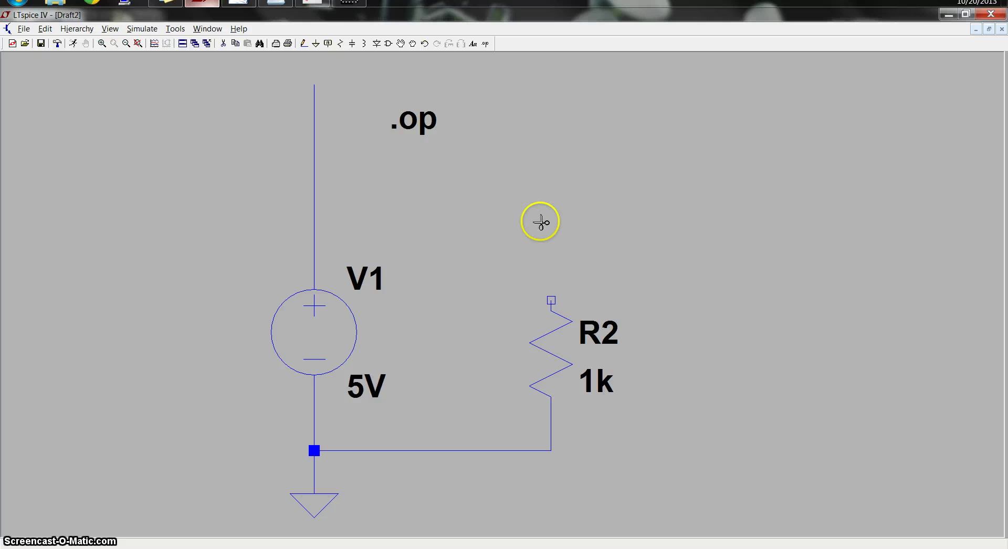
{"action": "key", "text": "r"}
{"action": "left_click", "coordinate": [734, 341]}
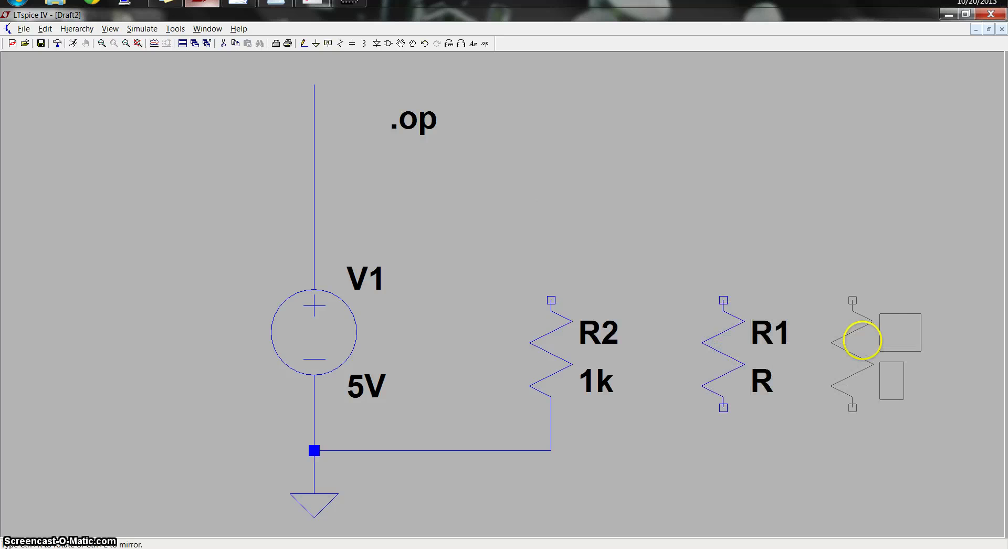
{"action": "left_click", "coordinate": [863, 341]}
Wire V1's top lead along a top rail to the tops of R2, R1 and R3
{"action": "key", "text": "F3"}
{"action": "left_click", "coordinate": [314, 214]}
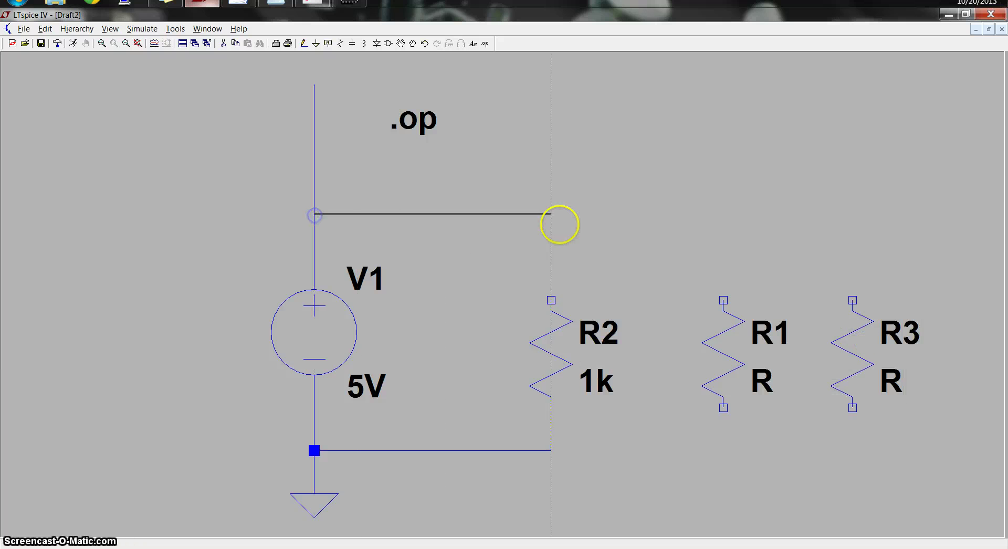
{"action": "left_click", "coordinate": [558, 223]}
{"action": "left_click", "coordinate": [558, 300]}
{"action": "left_click", "coordinate": [559, 219]}
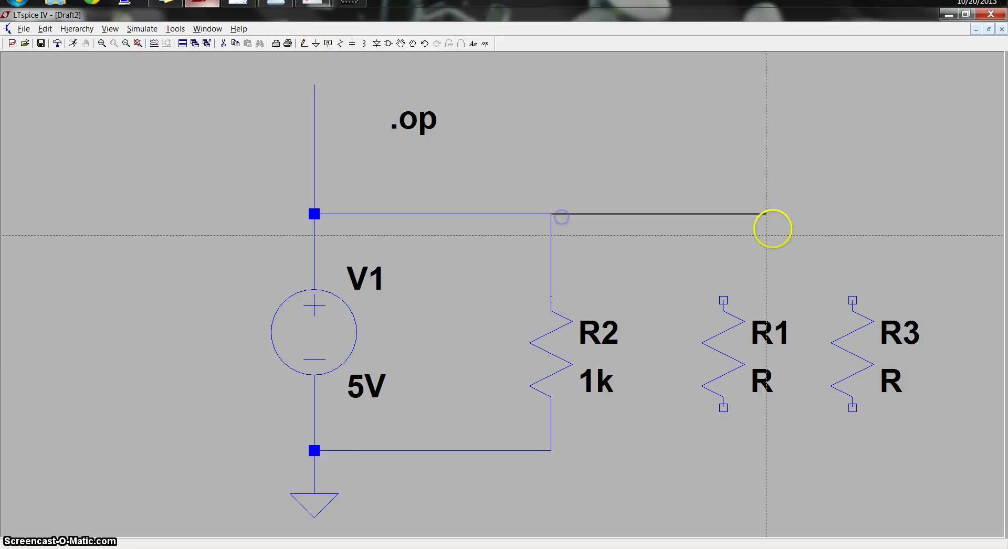
{"action": "left_click", "coordinate": [724, 221]}
{"action": "left_click", "coordinate": [724, 301]}
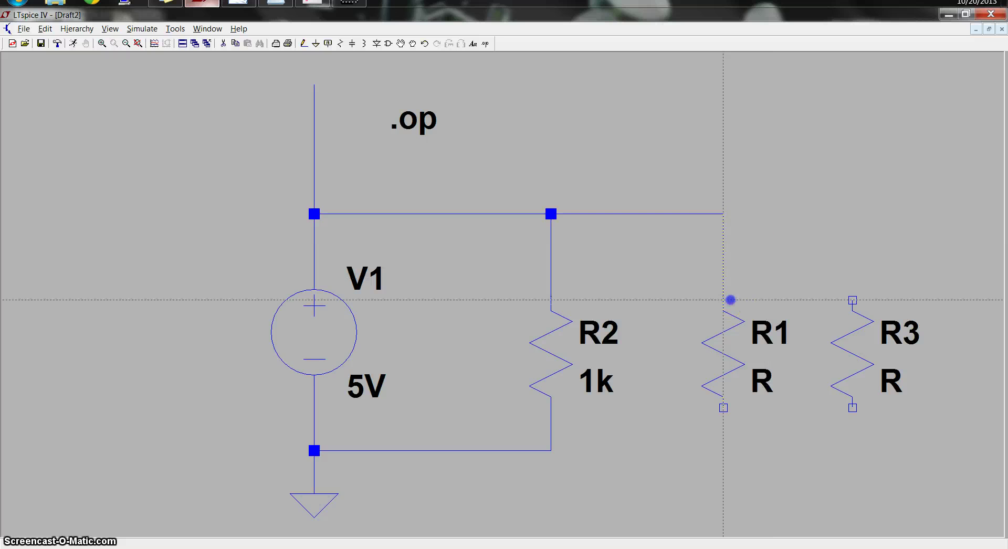
{"action": "left_click", "coordinate": [724, 214]}
{"action": "left_click", "coordinate": [854, 210]}
{"action": "left_click", "coordinate": [853, 297]}
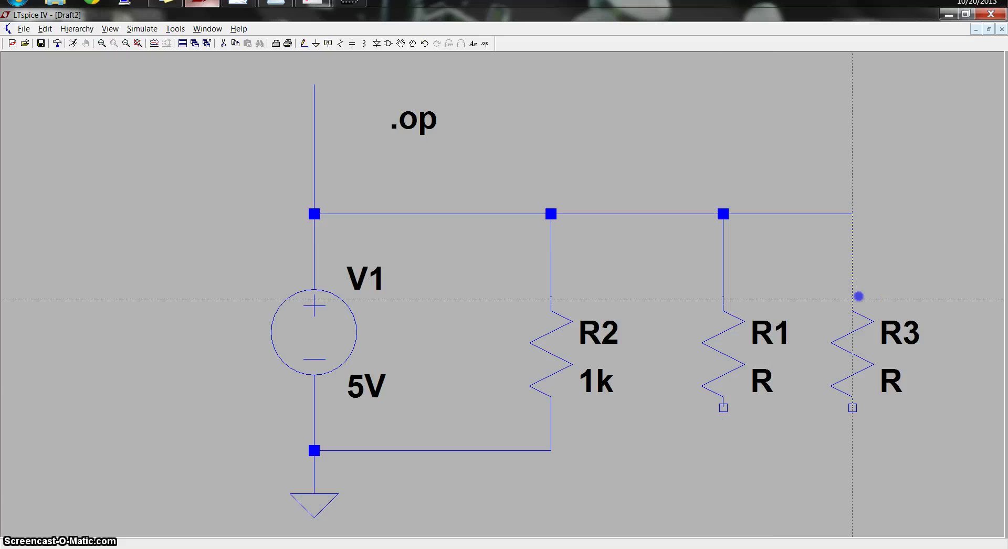
Connect the bottoms of R2, R1 and R3 to the ground rail
{"action": "left_click", "coordinate": [551, 451]}
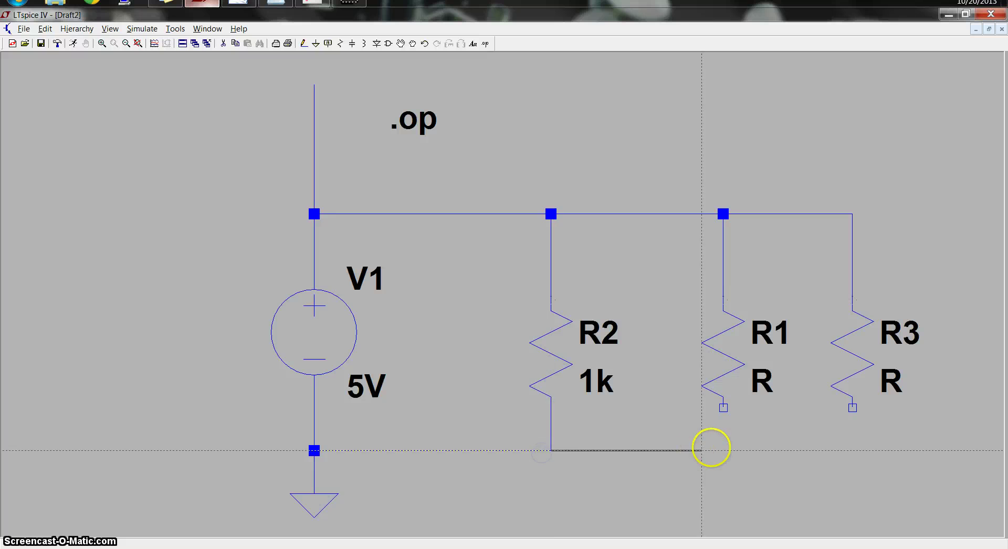
{"action": "left_click", "coordinate": [723, 451]}
{"action": "left_click", "coordinate": [723, 408]}
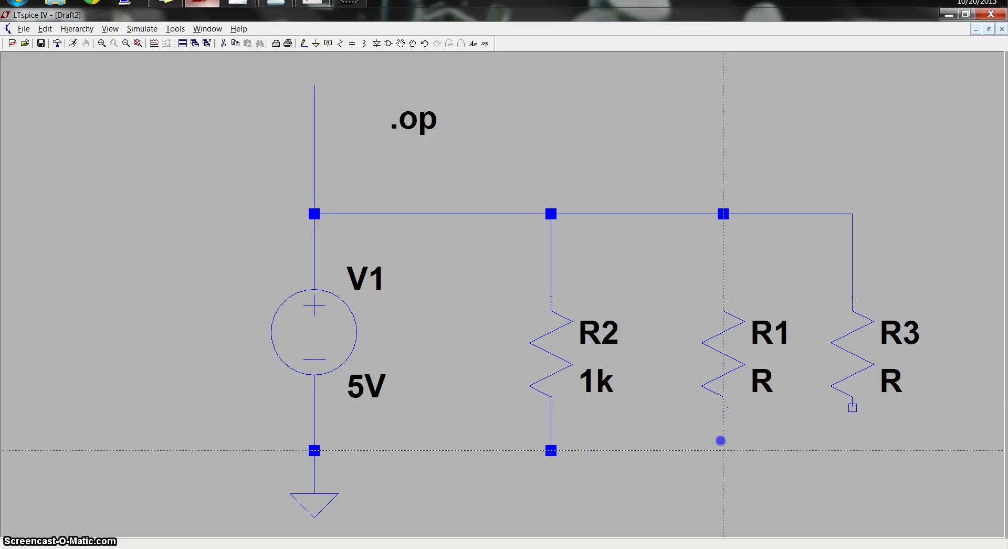
{"action": "left_click", "coordinate": [853, 409]}
{"action": "right_click", "coordinate": [905, 441]}
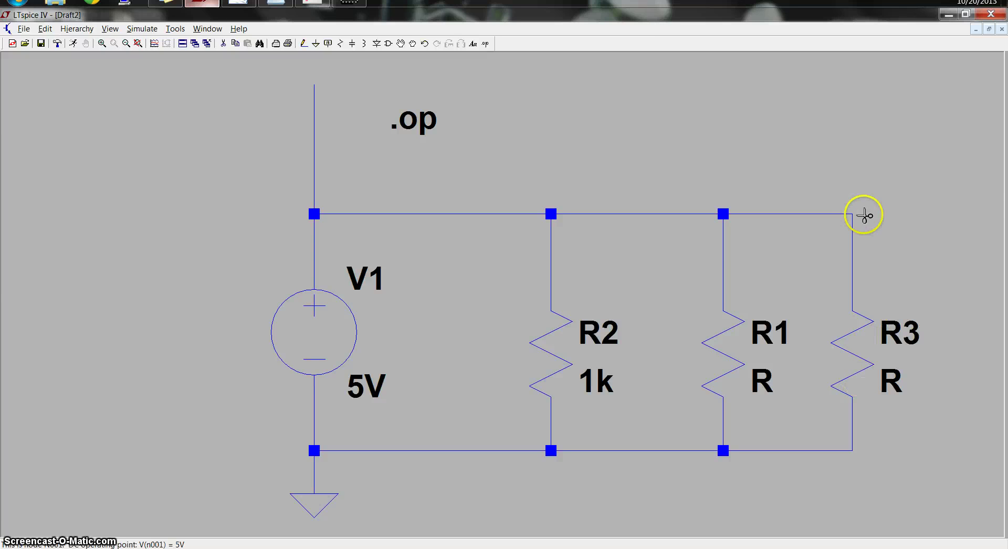
Cut R1 from the top rail and set R1 to 2k and R3 to 3k
{"action": "left_click", "coordinate": [723, 274]}
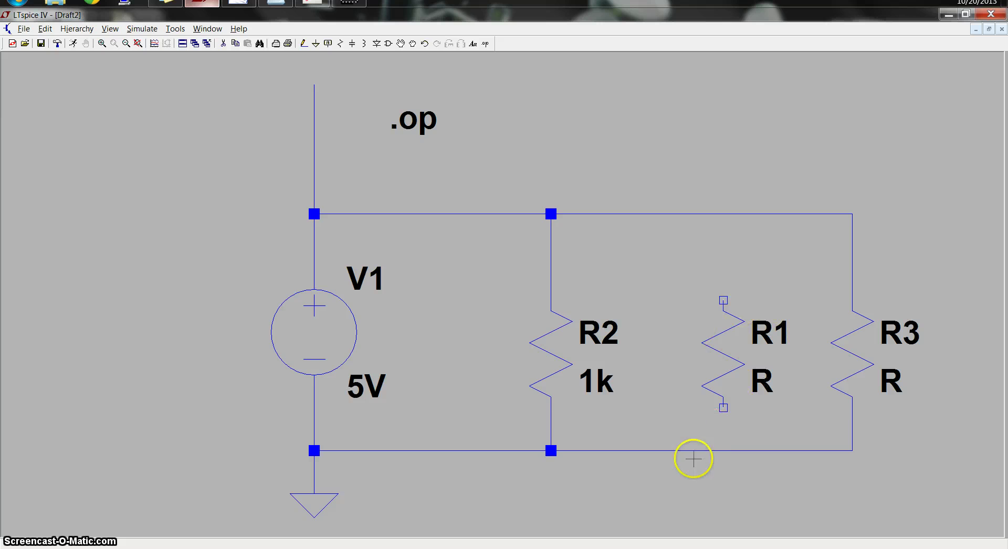
{"action": "right_click", "coordinate": [709, 345]}
{"action": "type", "text": "2k"}
{"action": "key", "text": "Return"}
{"action": "right_click", "coordinate": [864, 379]}
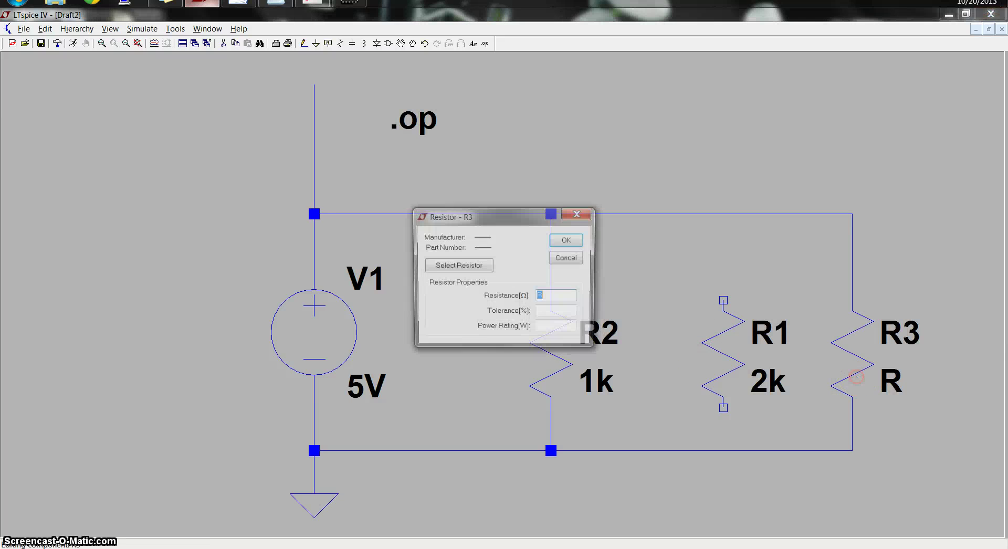
{"action": "type", "text": "3k"}
{"action": "key", "text": "Return"}
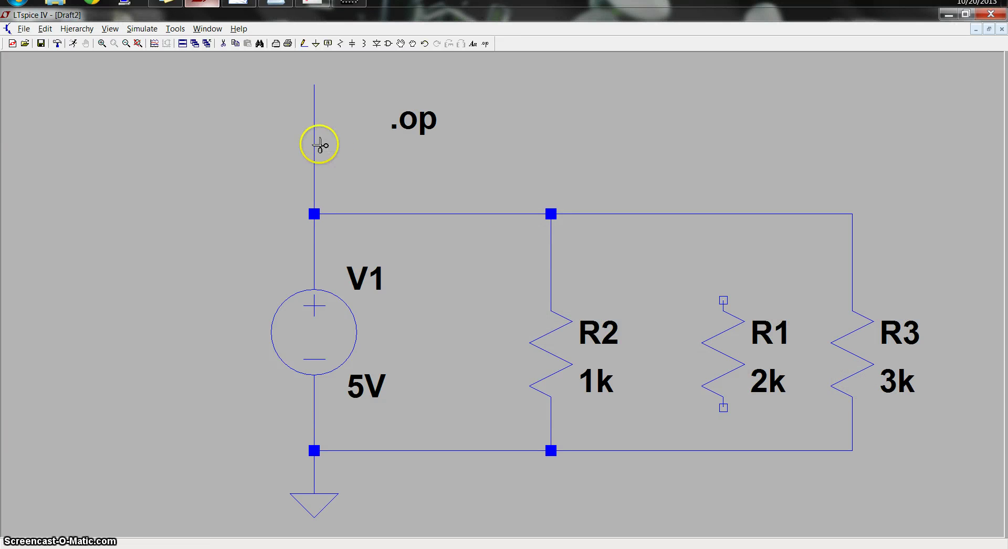
Run the operating point showing I(R2)=0.005, I(R3)=0.00166667, I(R1)=0, and move results aside
{"action": "left_click", "coordinate": [142, 28]}
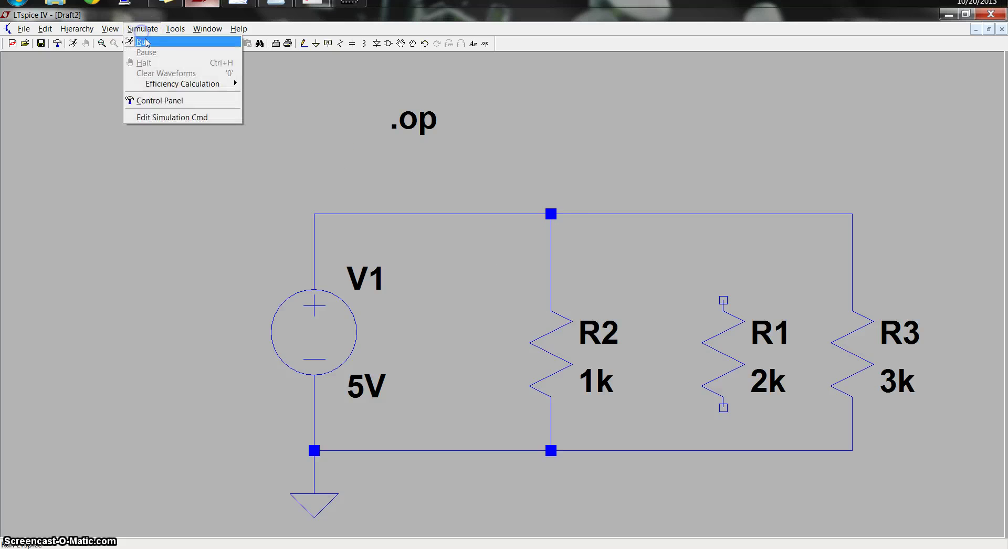
{"action": "left_click", "coordinate": [145, 39]}
{"action": "left_click_drag", "start_coordinate": [712, 184], "coordinate": [188, 149]}
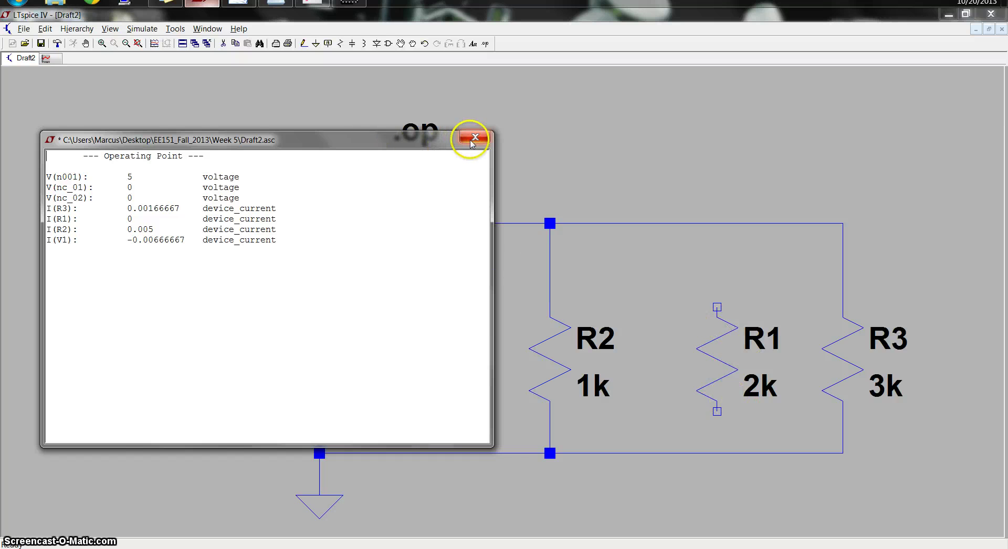
Complete the open-circuit note so it reads 'I = 0 (for series circuit)'
{"action": "left_click", "coordinate": [284, 6]}
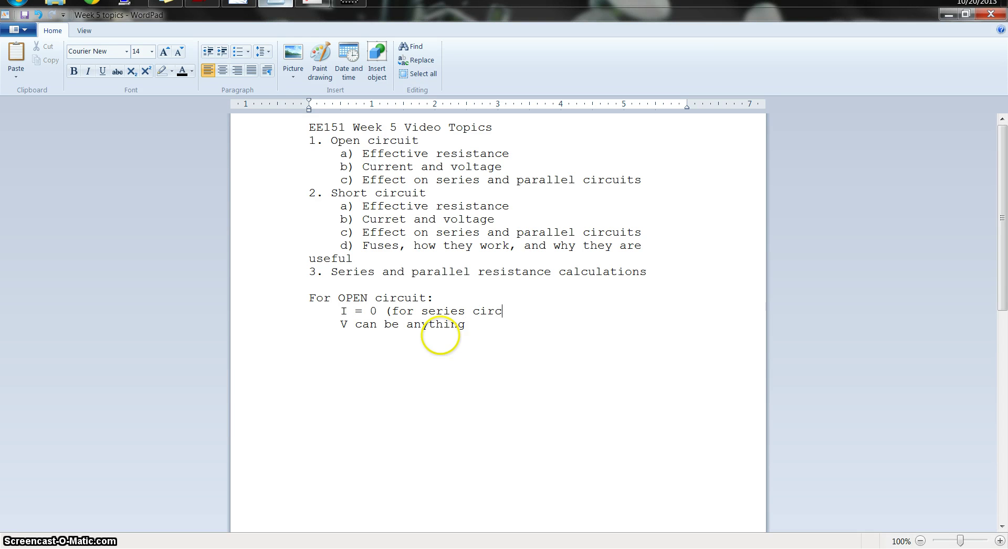
{"action": "type", "text": "uit)"}
{"action": "left_click", "coordinate": [525, 341]}
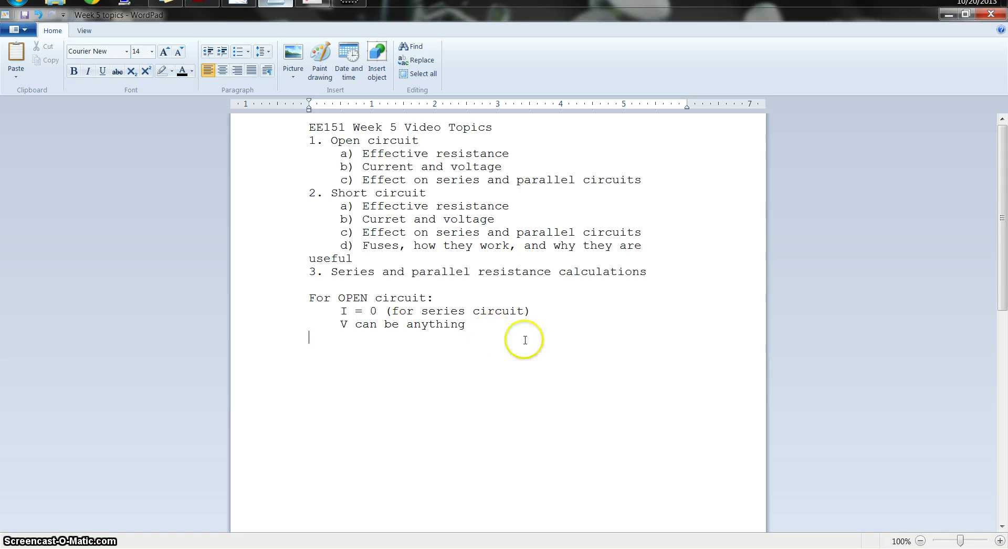
Close the results and delete R2, R1, R3 and all their connecting wires
{"action": "left_click", "coordinate": [209, 2]}
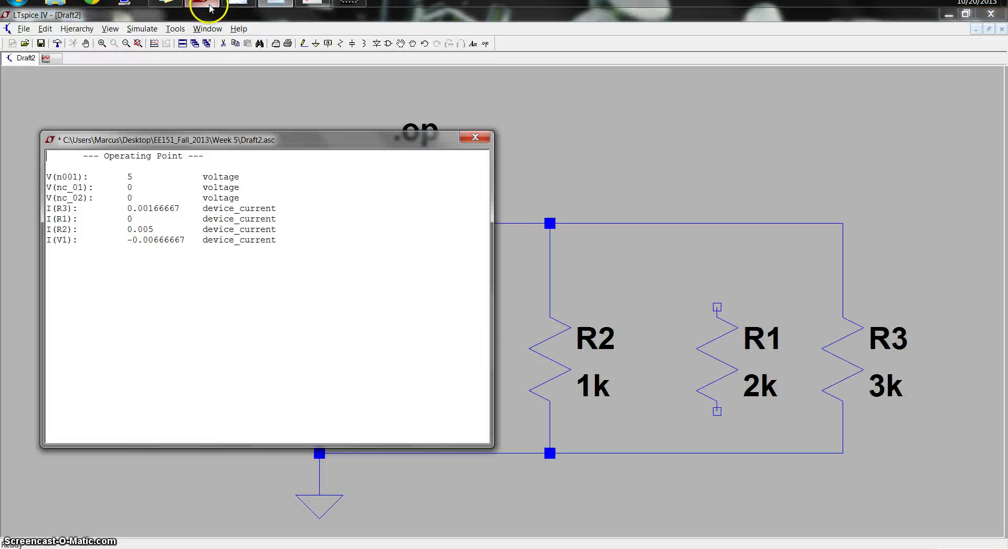
{"action": "left_click", "coordinate": [475, 138]}
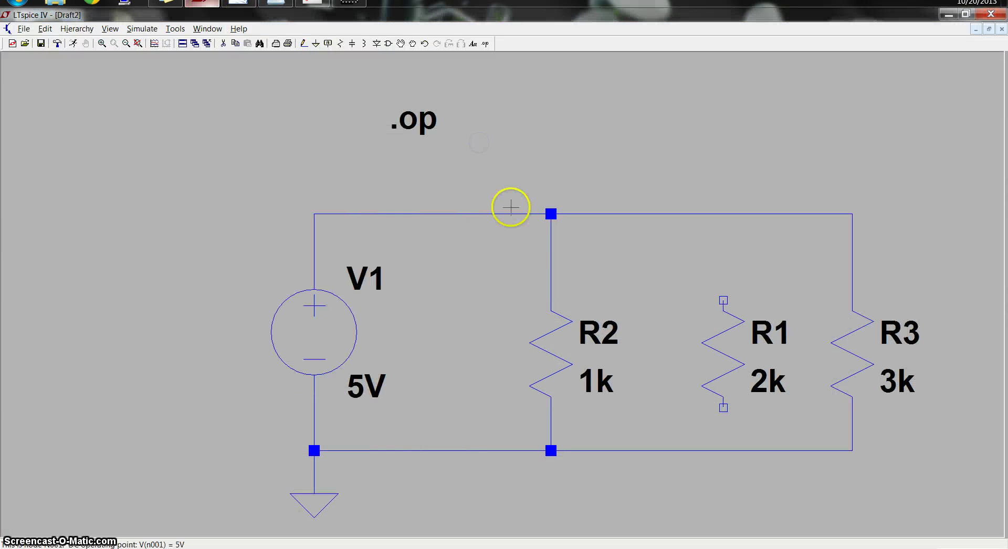
{"action": "left_click", "coordinate": [550, 346]}
{"action": "left_click", "coordinate": [719, 351]}
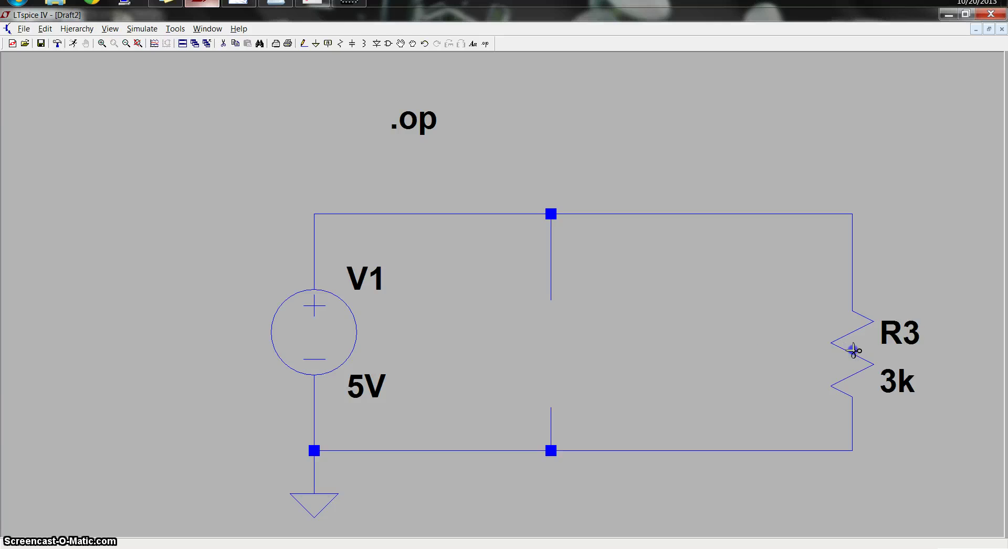
{"action": "left_click", "coordinate": [852, 350]}
{"action": "left_click", "coordinate": [846, 449]}
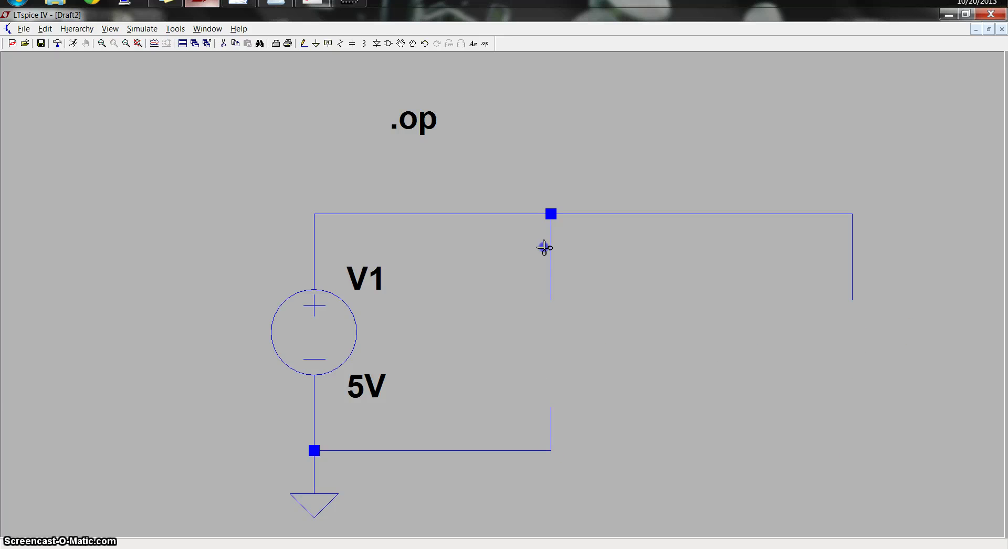
{"action": "left_click", "coordinate": [636, 215]}
{"action": "left_click", "coordinate": [854, 249]}
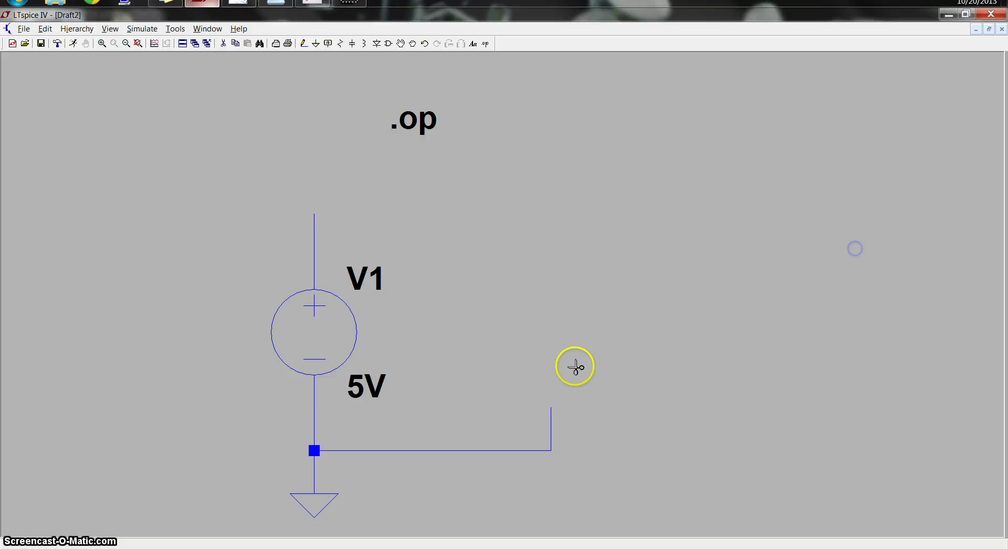
{"action": "left_click", "coordinate": [552, 421]}
{"action": "key", "text": "Escape"}
Zoom in on V1 with its ground and remaining wire stub
{"action": "scroll", "coordinate": [595, 326], "scroll_direction": "down", "scroll_amount": 3}
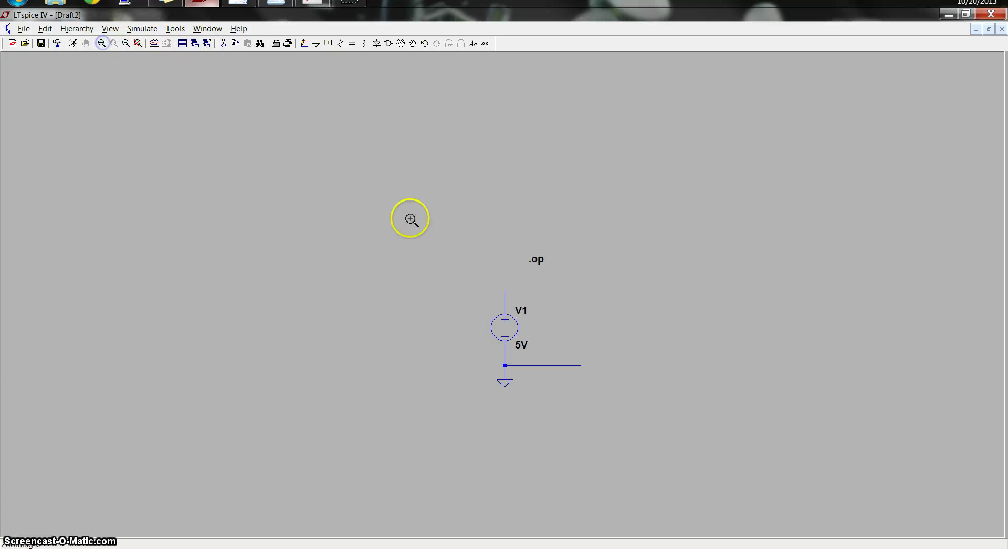
{"action": "left_click_drag", "start_coordinate": [411, 220], "coordinate": [698, 420]}
{"action": "left_click_drag", "start_coordinate": [870, 427], "coordinate": [872, 427]}
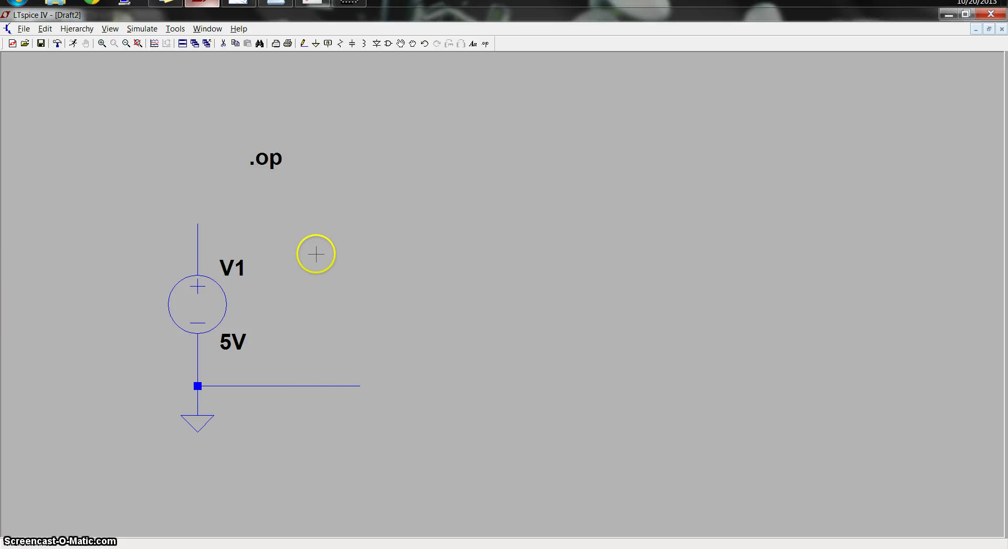
Draw a wire from V1's top over and down to the bottom wire, shorting V1
{"action": "key", "text": "r"}
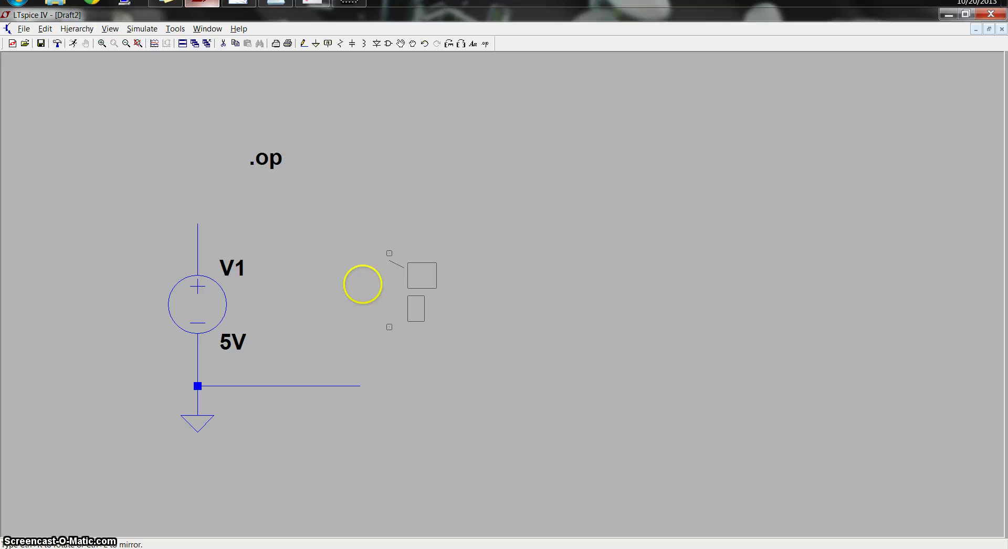
{"action": "key", "text": "Escape"}
{"action": "key", "text": "F3"}
{"action": "left_click", "coordinate": [243, 236]}
{"action": "left_click", "coordinate": [199, 227]}
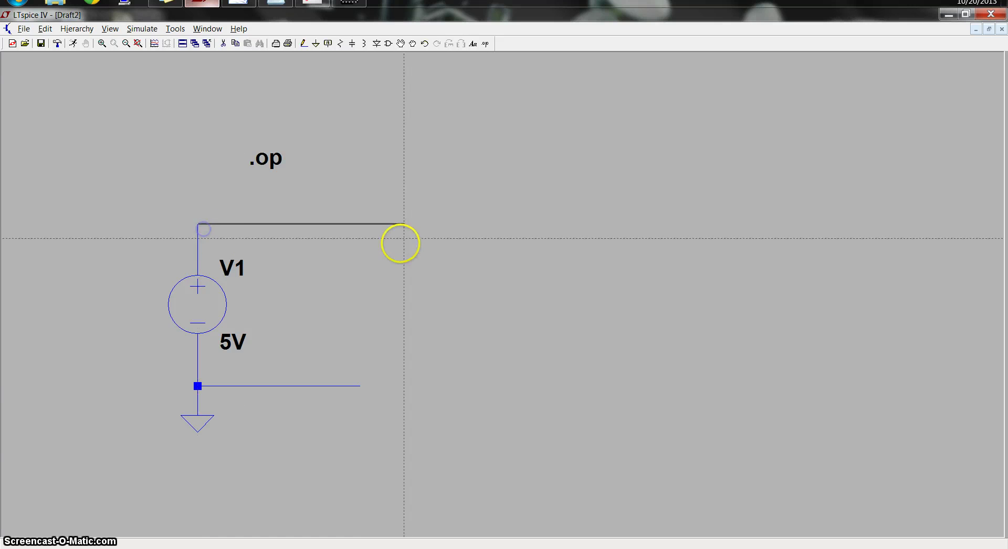
{"action": "left_click", "coordinate": [360, 224]}
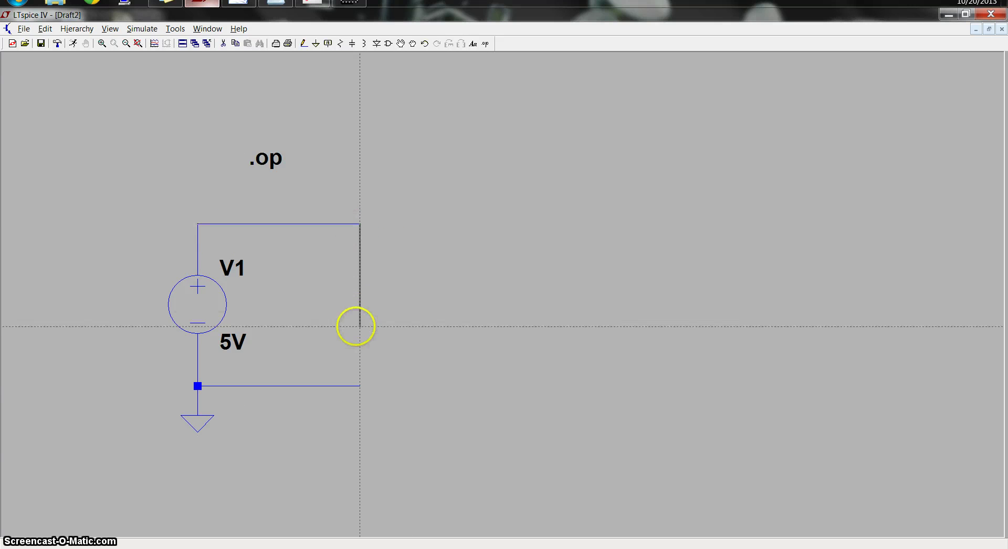
{"action": "left_click", "coordinate": [360, 386]}
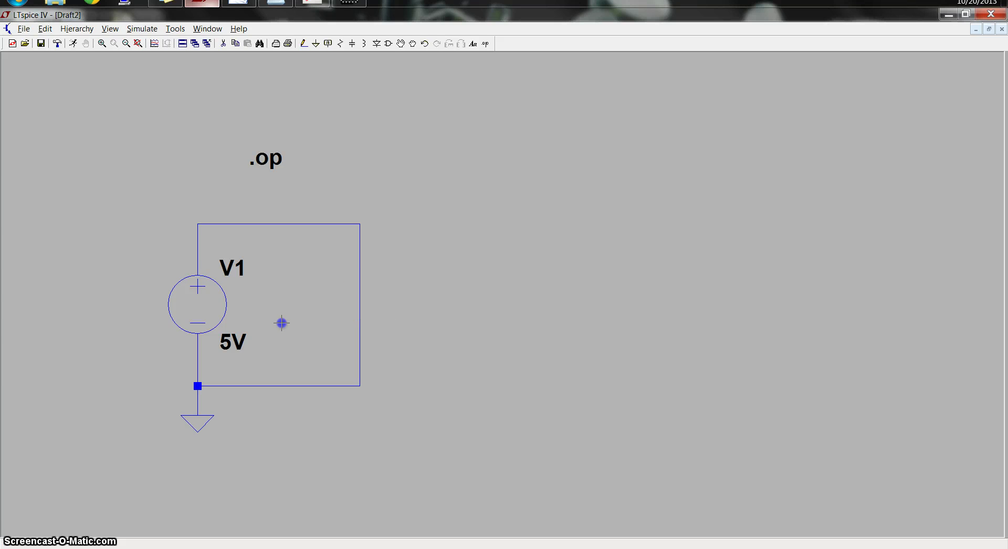
Run the simulation and dismiss the 'no node other than node 0' warning
{"action": "left_click", "coordinate": [142, 29]}
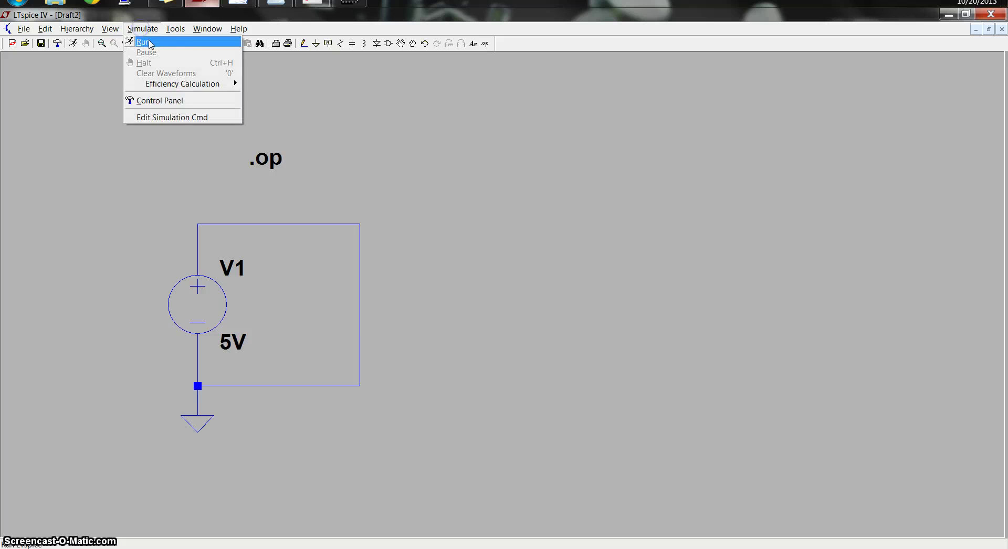
{"action": "left_click", "coordinate": [144, 41]}
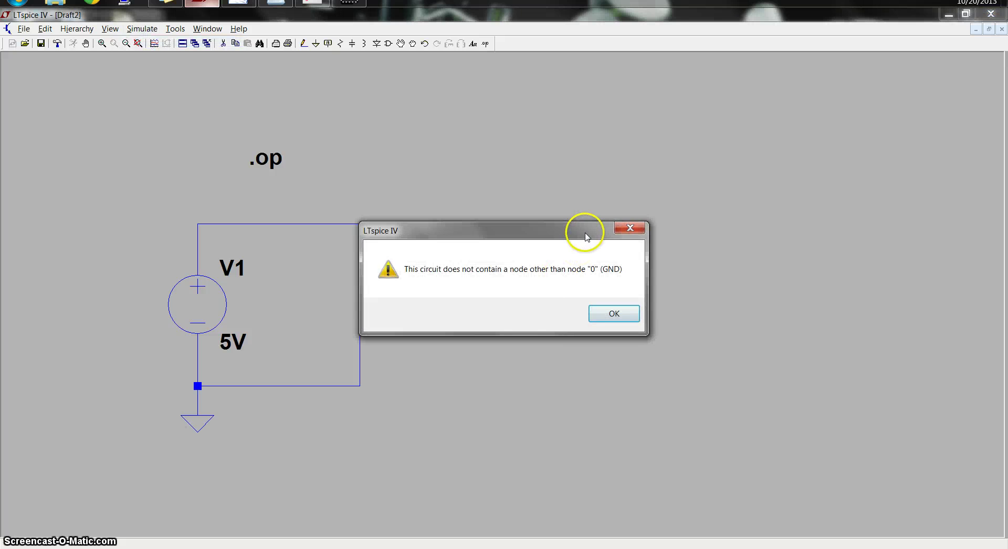
{"action": "left_click_drag", "start_coordinate": [583, 233], "coordinate": [659, 225]}
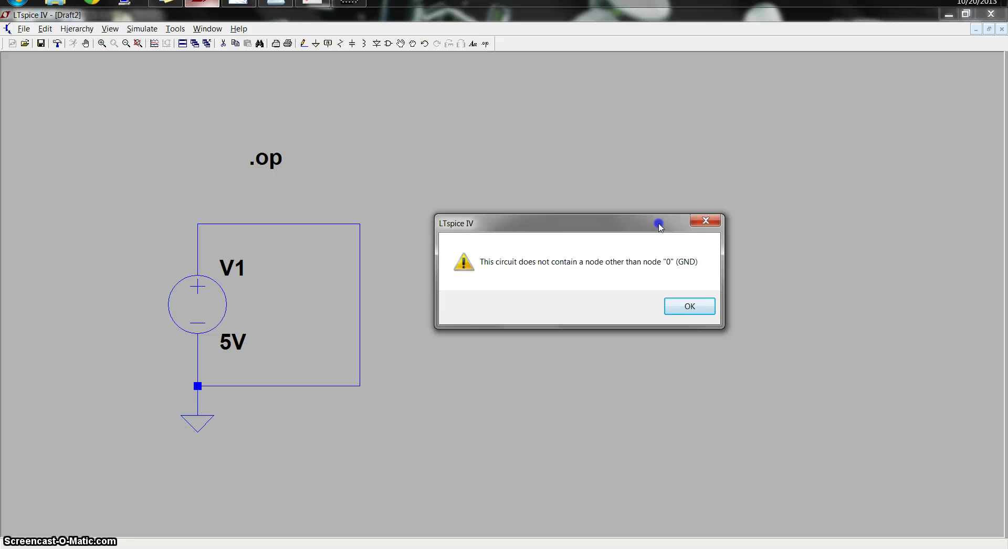
{"action": "left_click", "coordinate": [705, 306]}
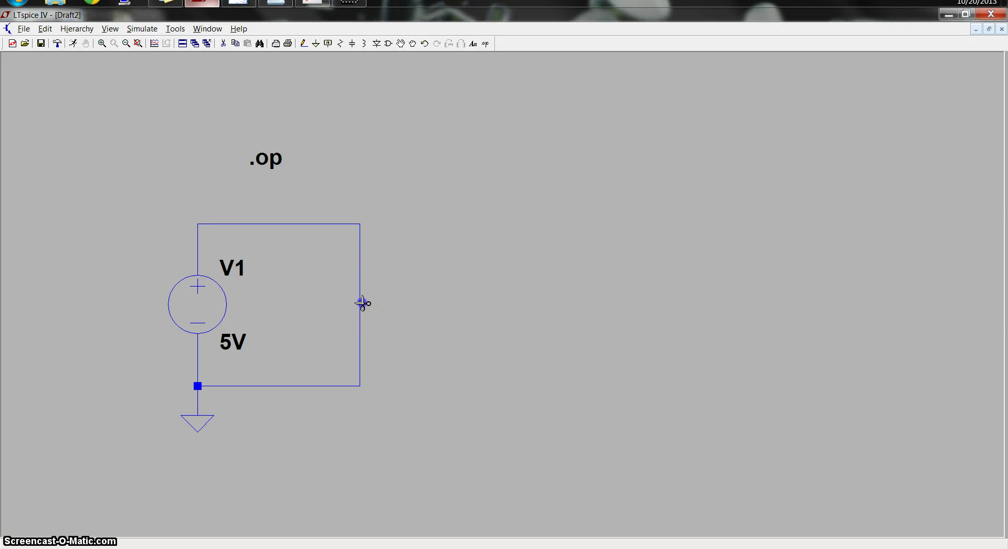
Place a resistor beside V1 and set its resistance to 0.2
{"action": "key", "text": "r"}
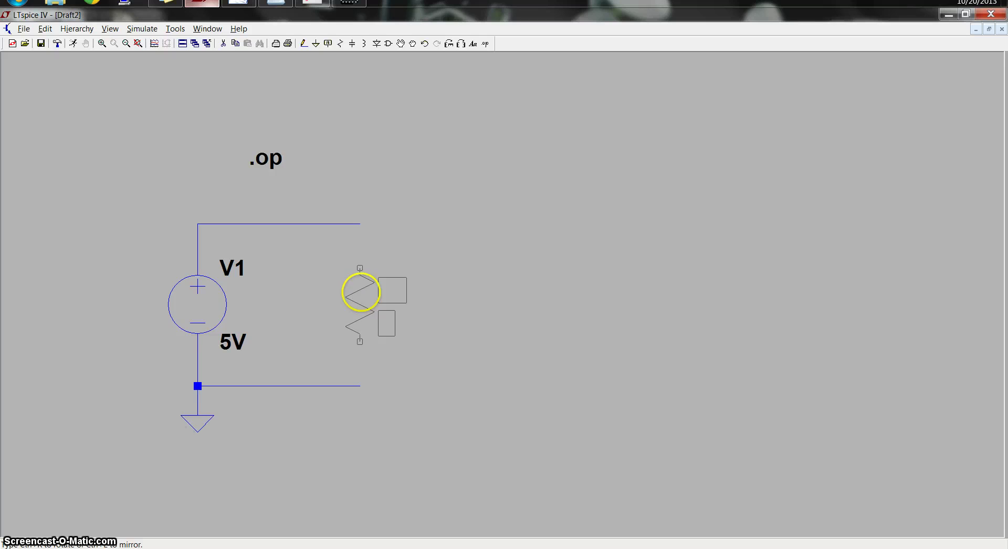
{"action": "left_click", "coordinate": [357, 290]}
{"action": "right_click", "coordinate": [473, 281]}
{"action": "right_click", "coordinate": [376, 309]}
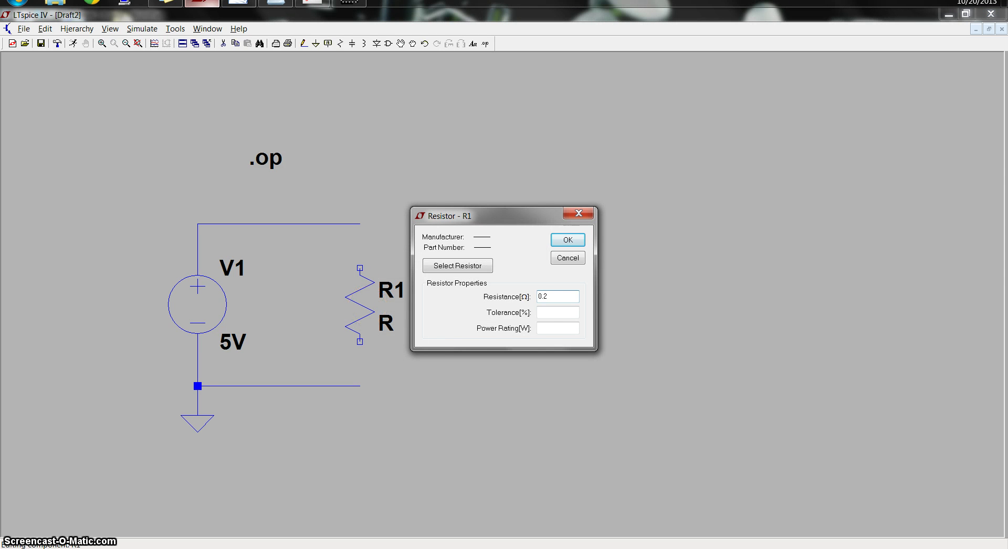
{"action": "type", "text": "0.2"}
{"action": "key", "text": "Return"}
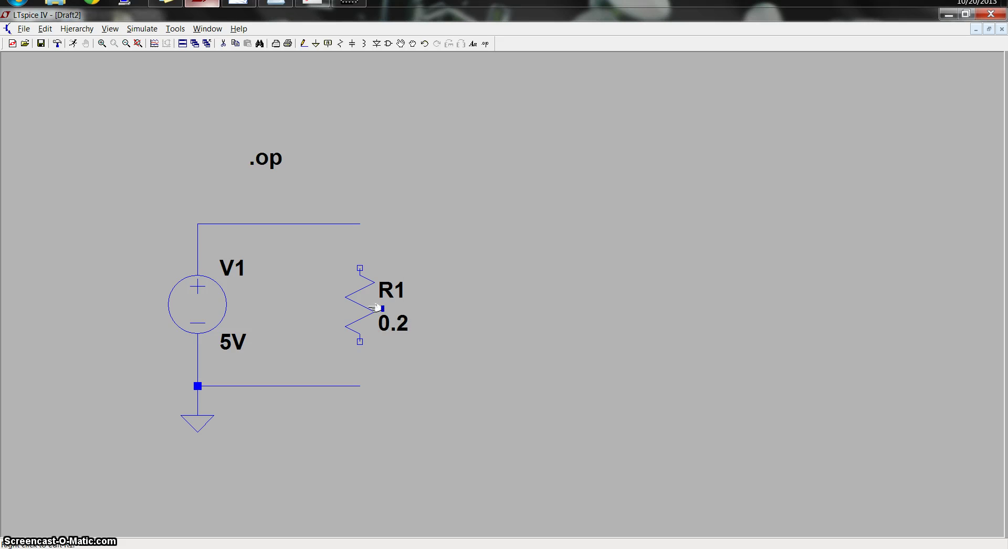
Wire the 0.2 ohm resistor between the top and bottom wires and rename it Rwire
{"action": "key", "text": "F3"}
{"action": "left_click", "coordinate": [359, 268]}
{"action": "left_click", "coordinate": [360, 224]}
{"action": "left_click", "coordinate": [360, 386]}
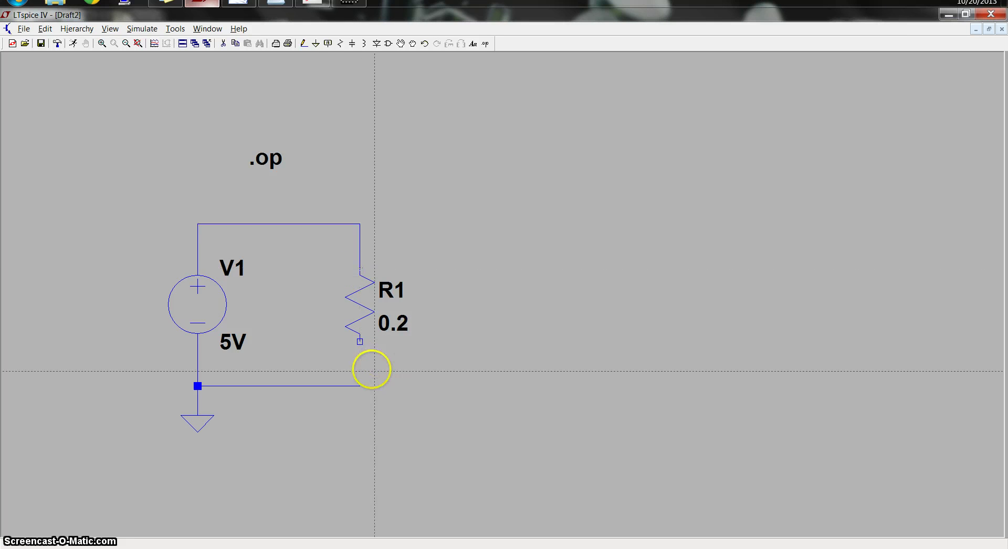
{"action": "left_click", "coordinate": [359, 342]}
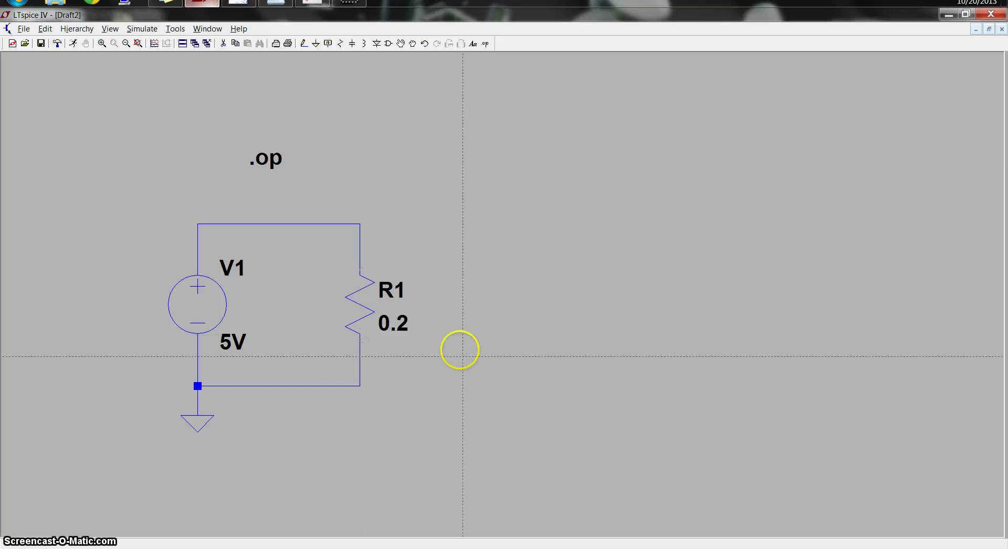
{"action": "key", "text": "Escape"}
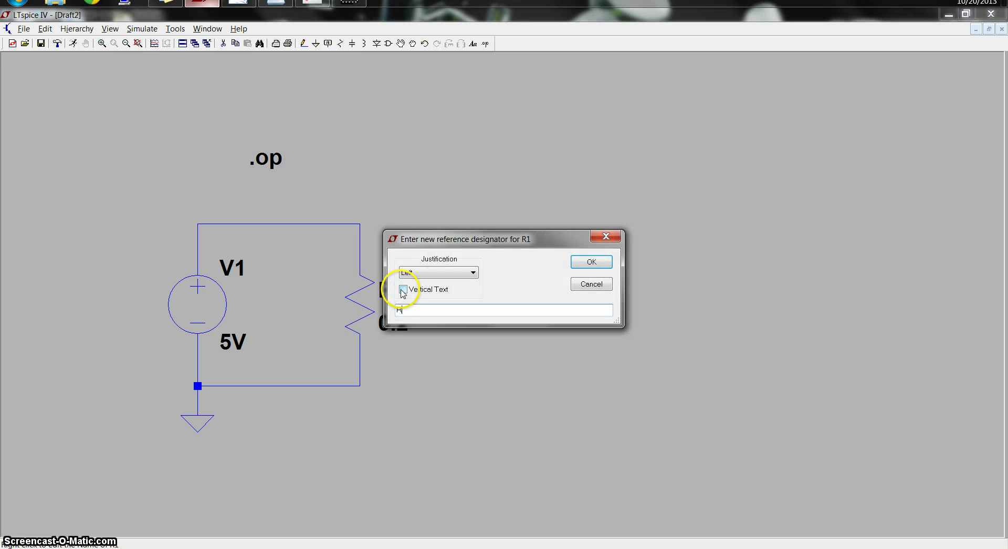
{"action": "key", "text": "Return"}
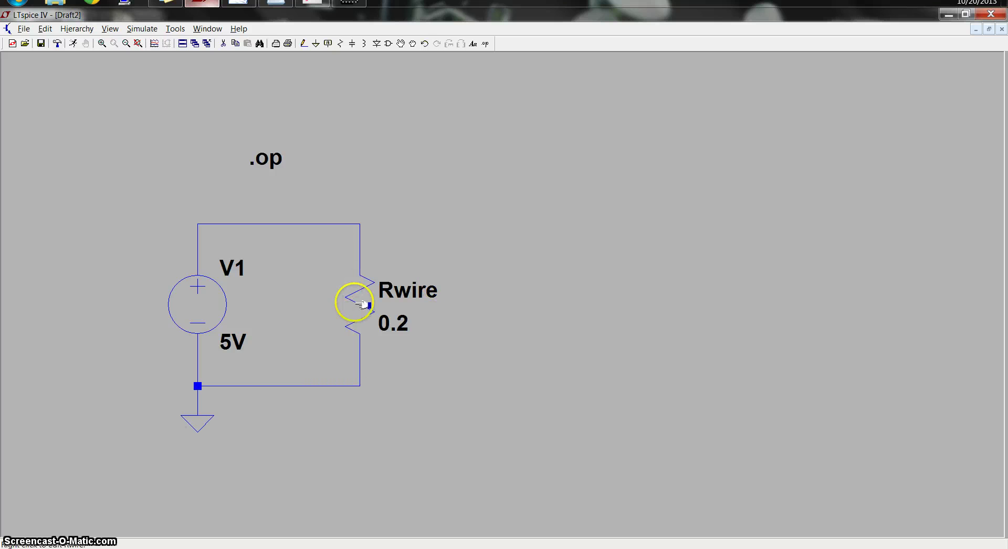
Run the operating point on the Rwire short: 25 A through Rwire, 5 V across it, 125 W
{"action": "left_click", "coordinate": [141, 29]}
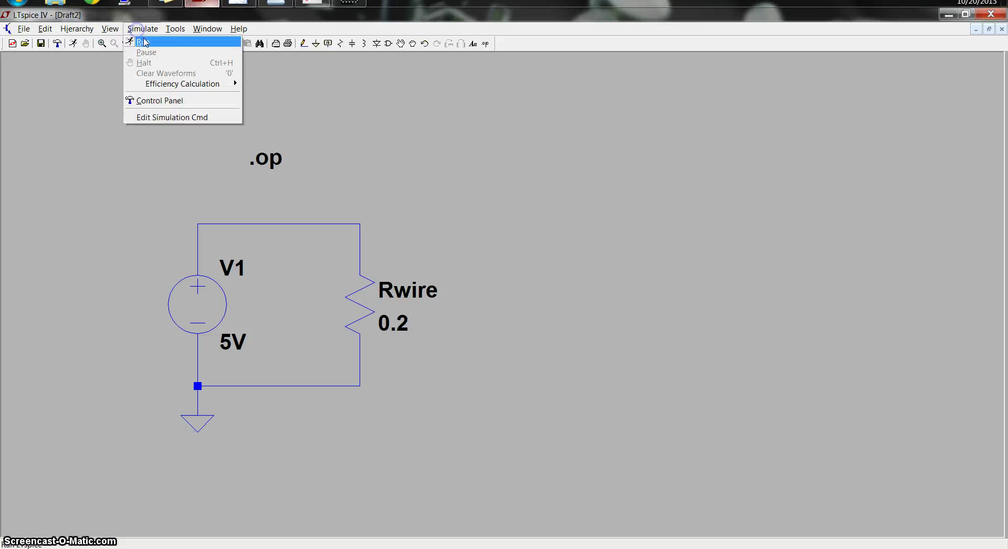
{"action": "left_click", "coordinate": [142, 37]}
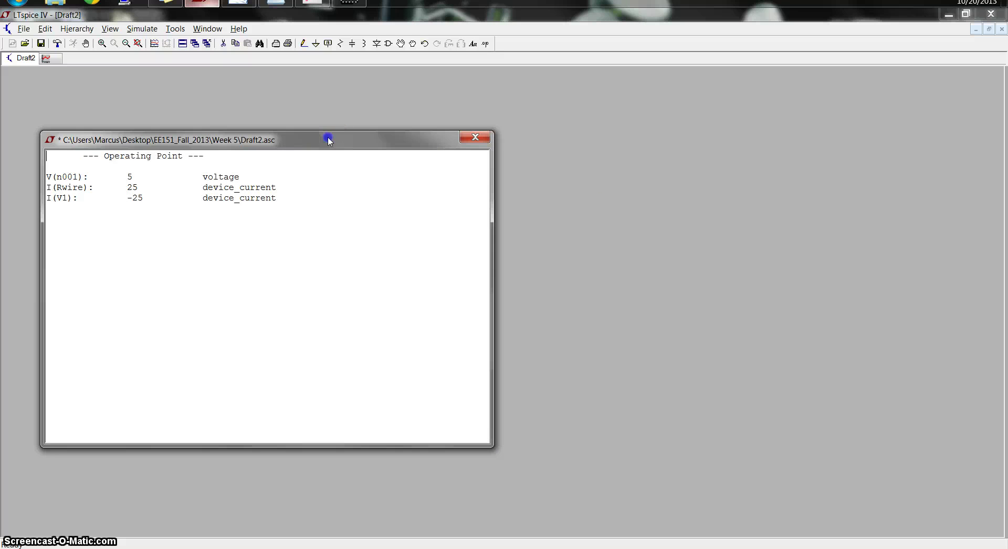
{"action": "left_click_drag", "start_coordinate": [328, 141], "coordinate": [771, 134]}
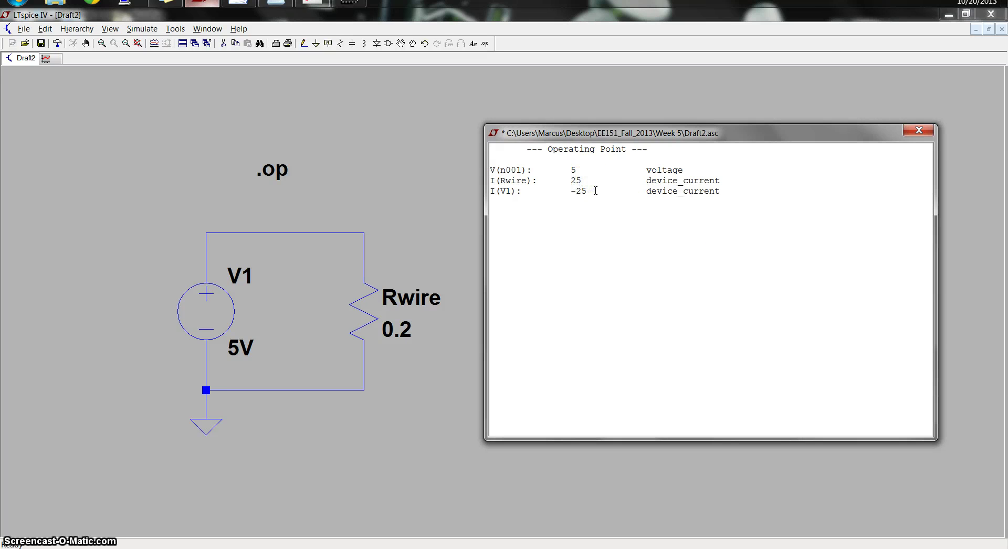
{"action": "left_click", "coordinate": [918, 131]}
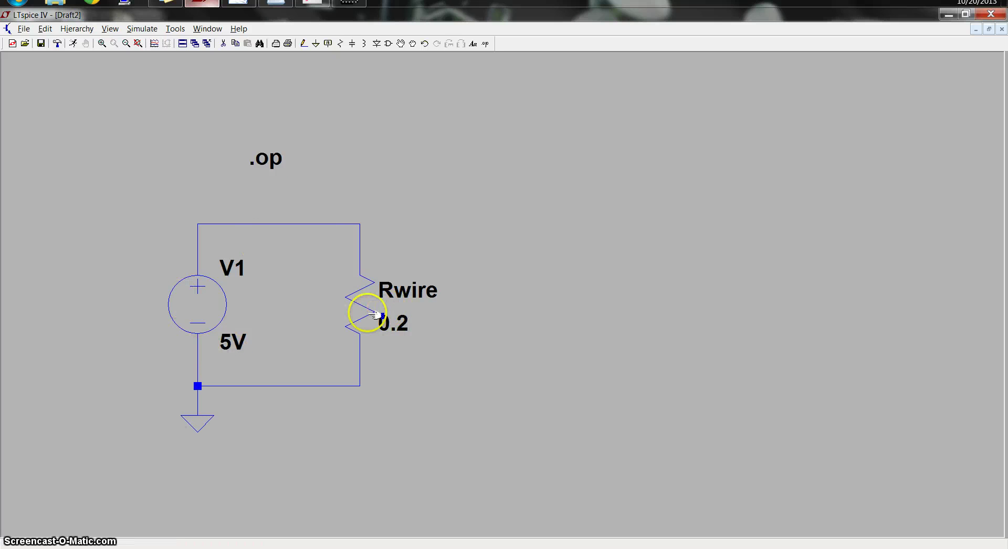
{"action": "mouse_move", "coordinate": [363, 312]}
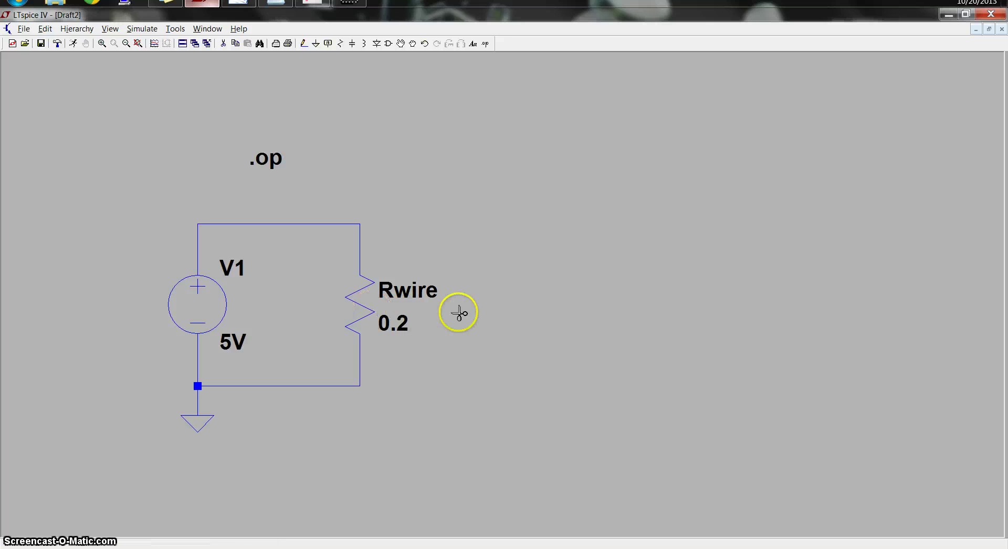
{"action": "mouse_move", "coordinate": [202, 291]}
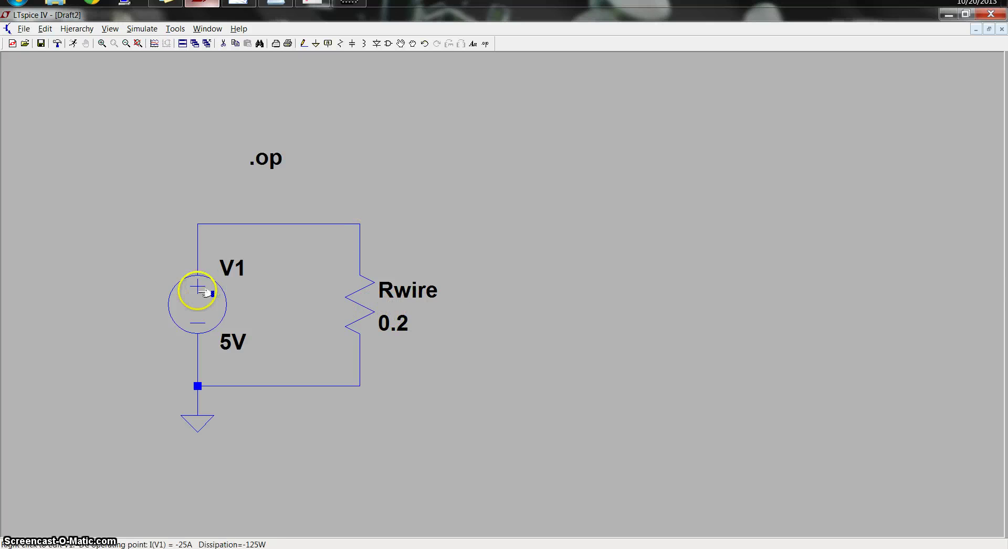
{"action": "mouse_move", "coordinate": [316, 389]}
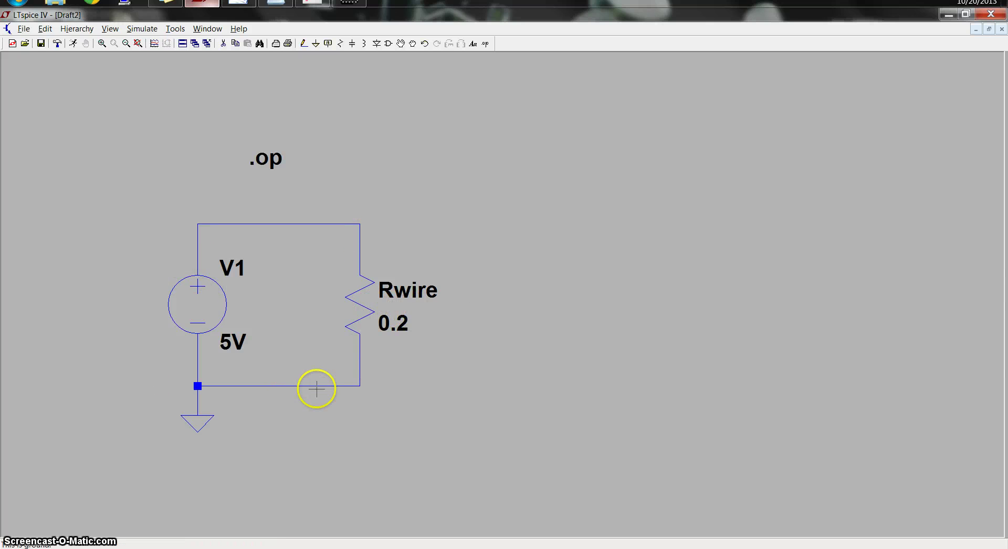
{"action": "mouse_move", "coordinate": [364, 268]}
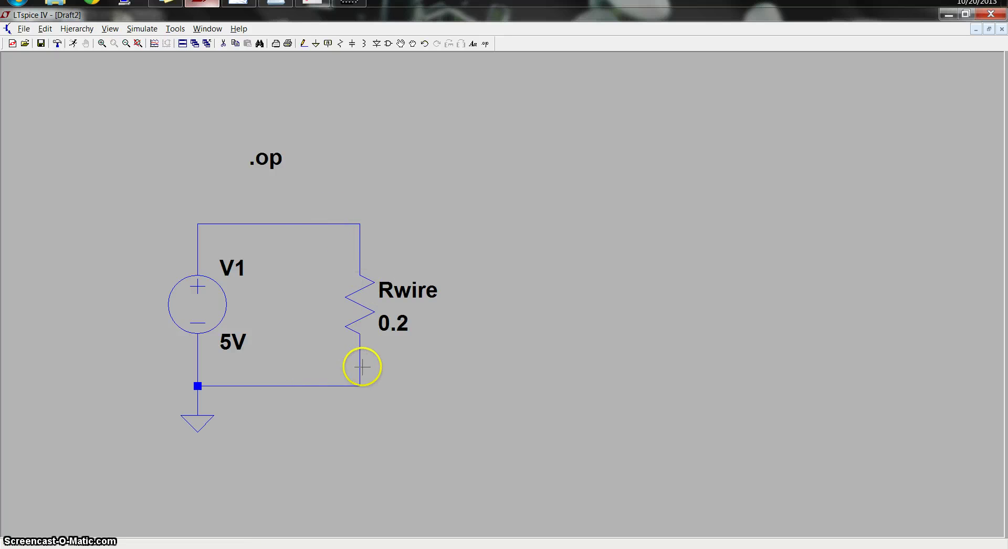
Delete Rwire and the top wire, then place two new resistors, R1 and R2 above it
{"action": "left_click", "coordinate": [368, 315]}
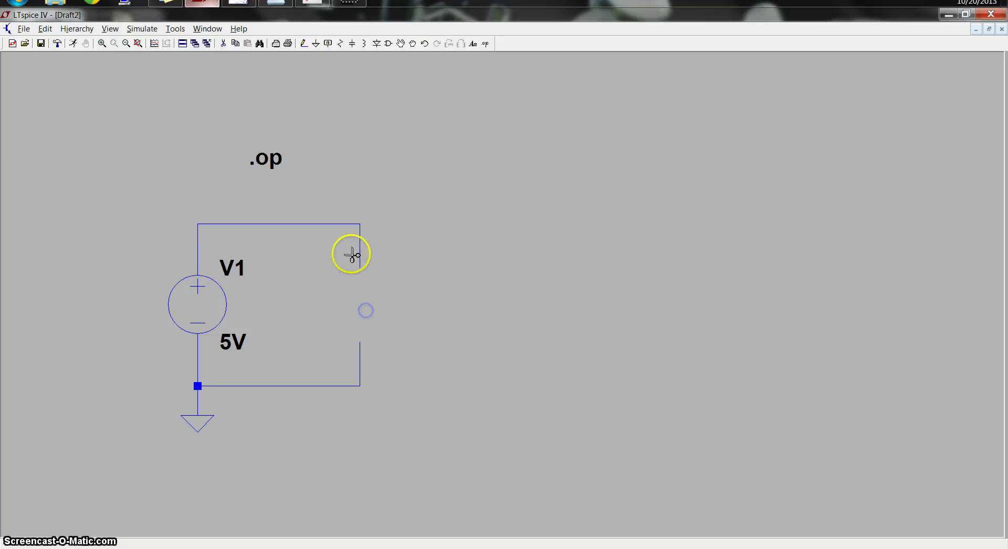
{"action": "left_click", "coordinate": [341, 224]}
{"action": "left_click", "coordinate": [384, 229]}
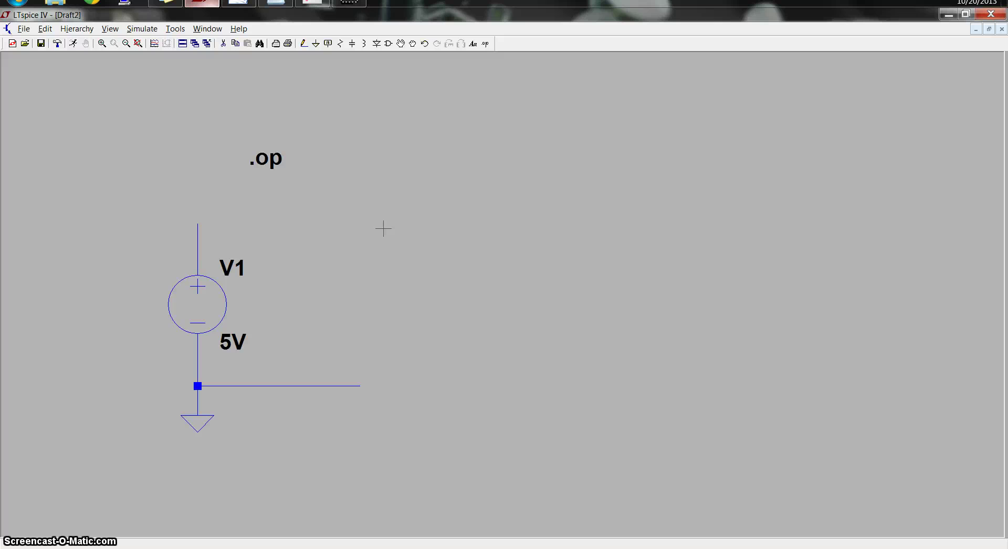
{"action": "key", "text": "r"}
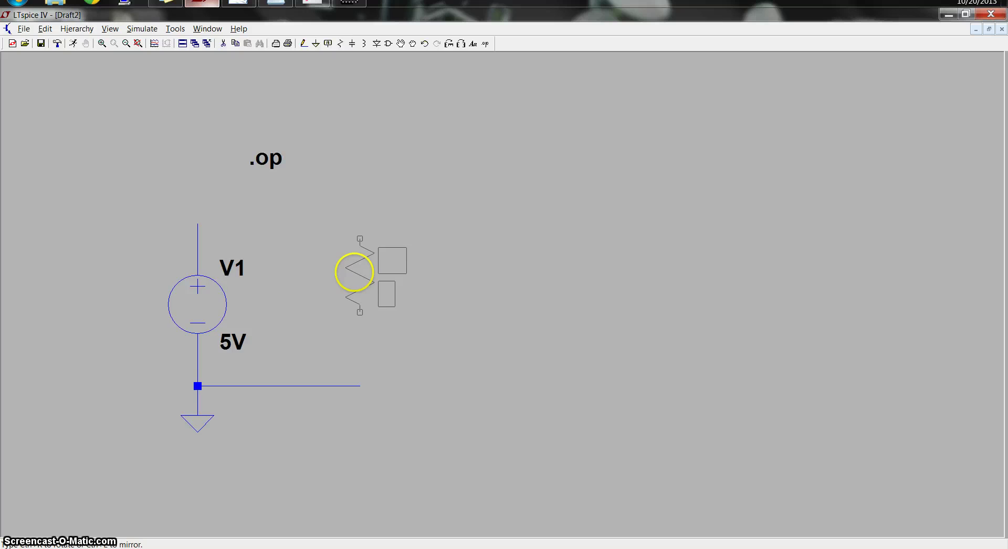
{"action": "left_click", "coordinate": [355, 272]}
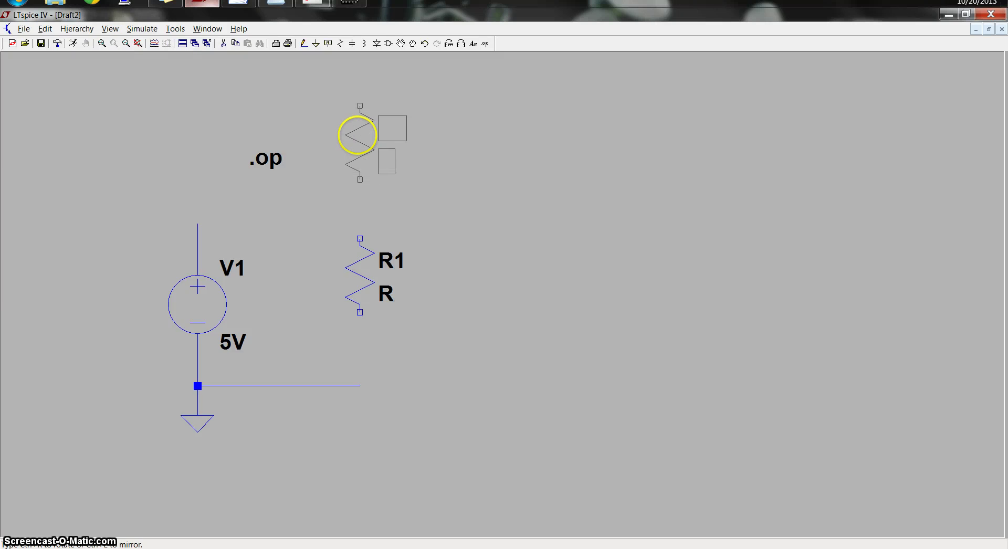
{"action": "left_click", "coordinate": [357, 135]}
Wire R1 to ground, V1's top to R2, and R2's bottom to R1 in series
{"action": "key", "text": "F3"}
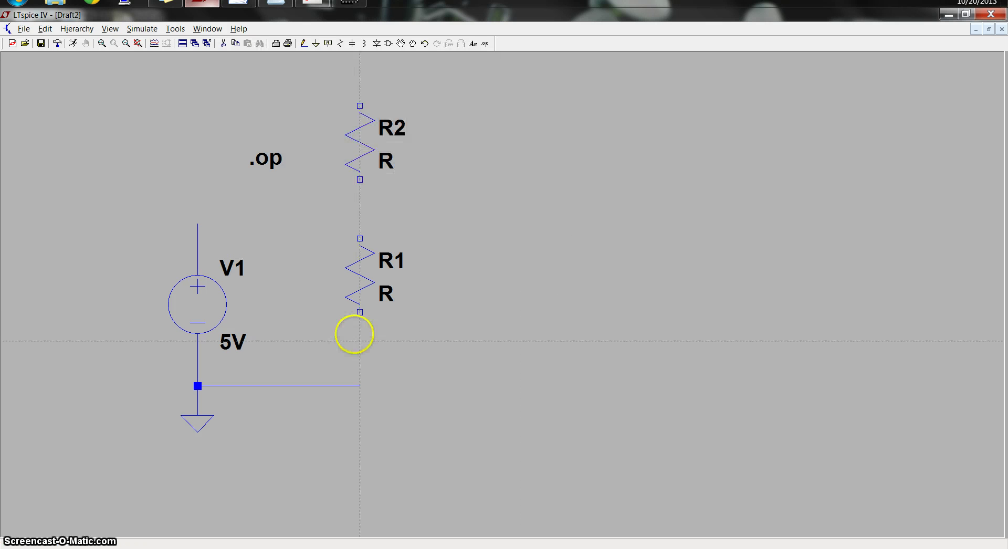
{"action": "left_click", "coordinate": [360, 312]}
{"action": "left_click", "coordinate": [359, 386]}
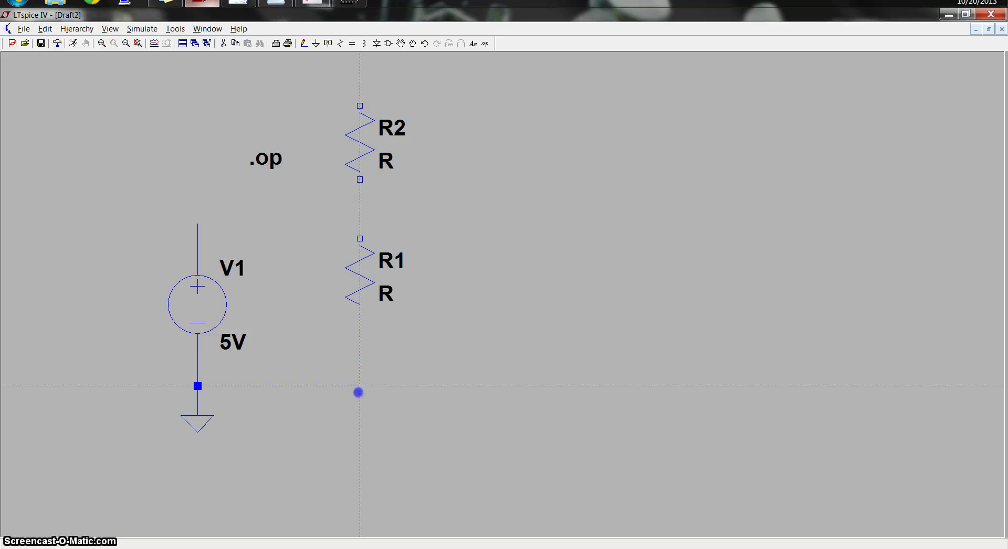
{"action": "left_click", "coordinate": [198, 223]}
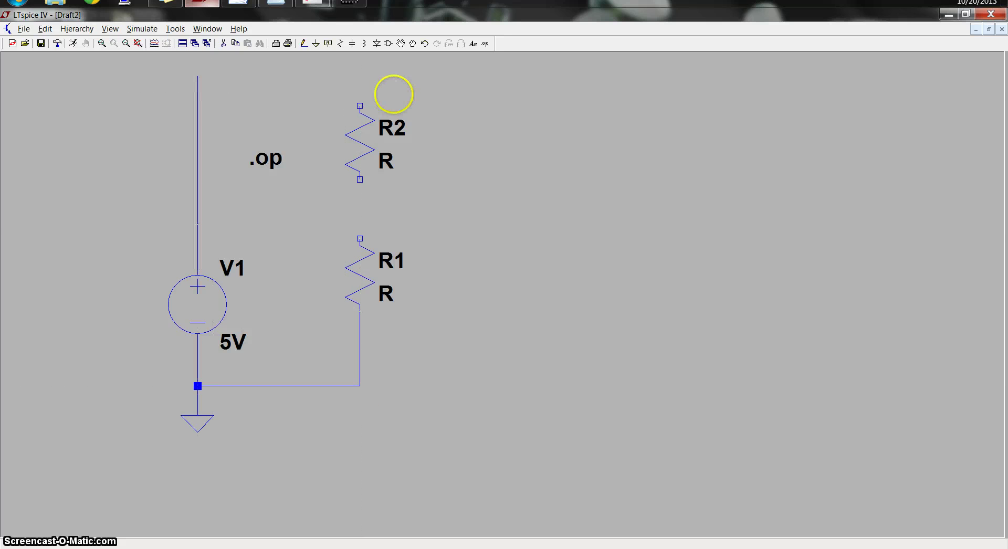
{"action": "left_click", "coordinate": [360, 105]}
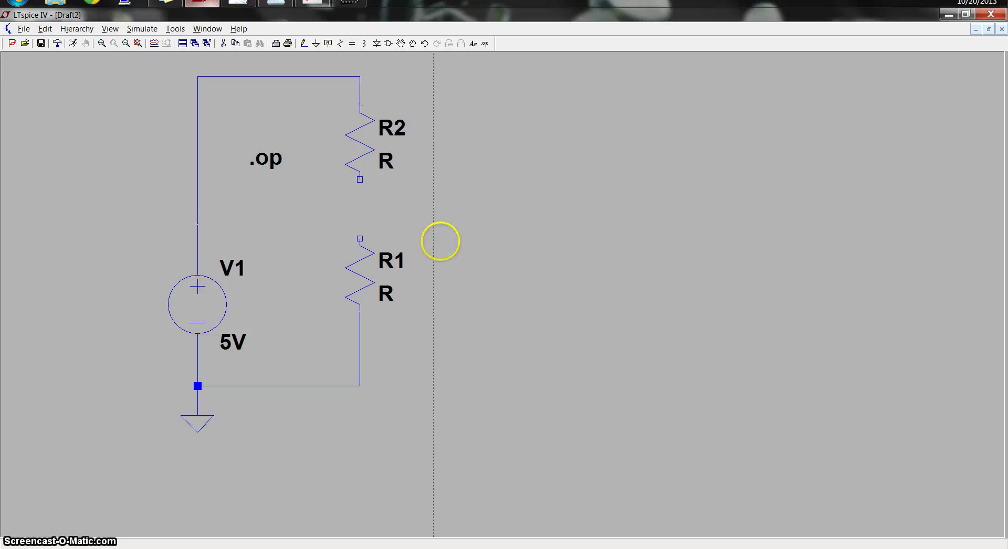
{"action": "left_click", "coordinate": [360, 179]}
{"action": "left_click", "coordinate": [360, 238]}
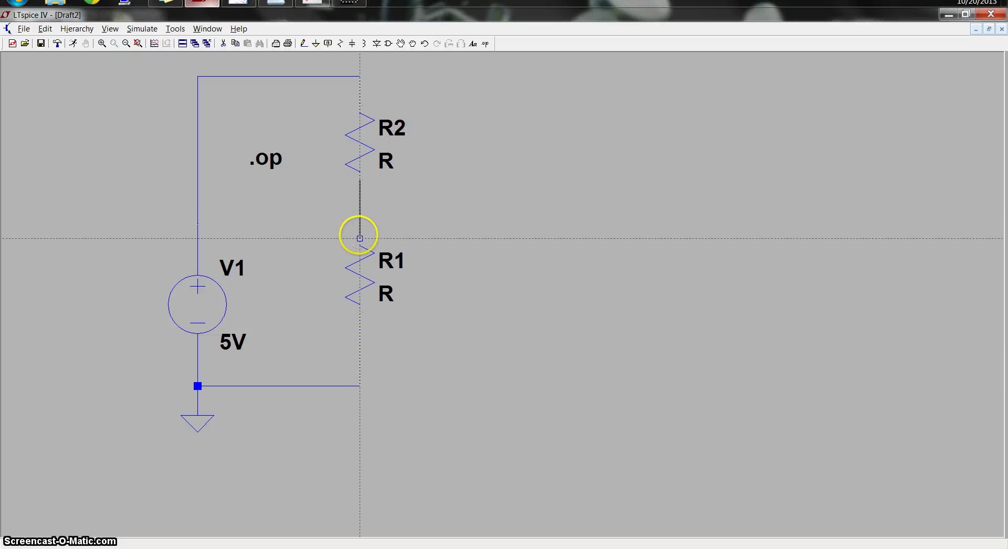
{"action": "right_click", "coordinate": [484, 199]}
Set both R2 and R1 to 2.5k
{"action": "right_click", "coordinate": [365, 153]}
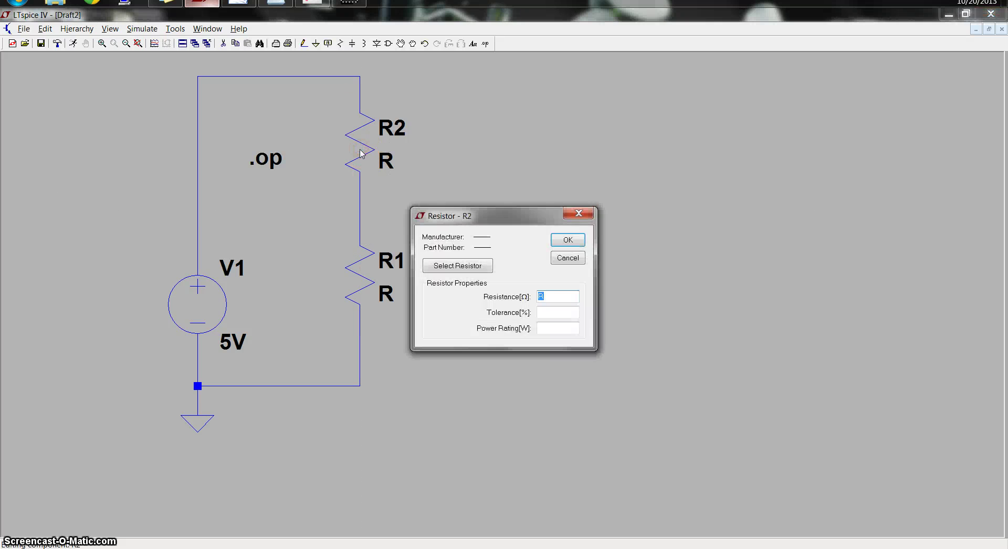
{"action": "type", "text": "2.5k"}
{"action": "key", "text": "Return"}
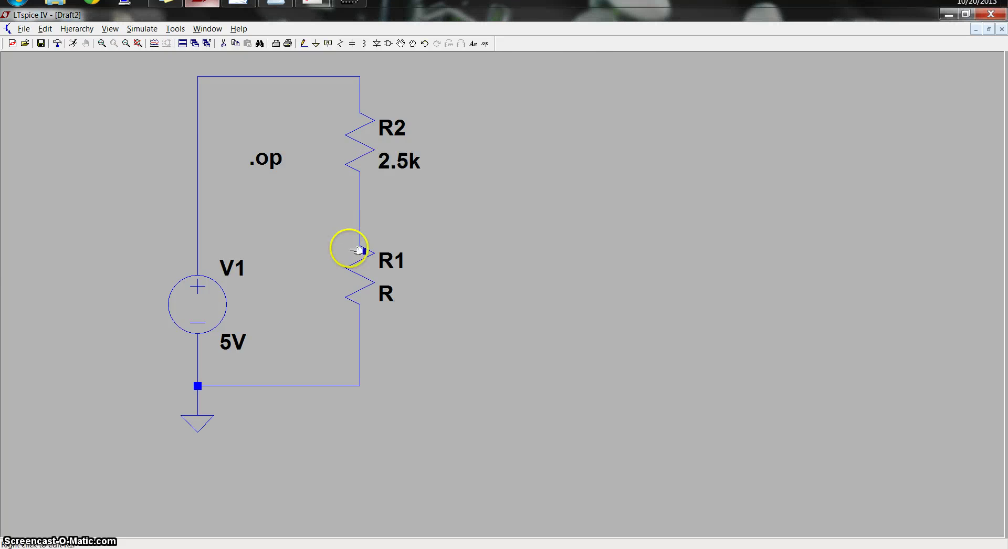
{"action": "right_click", "coordinate": [361, 298]}
{"action": "type", "text": "2"}
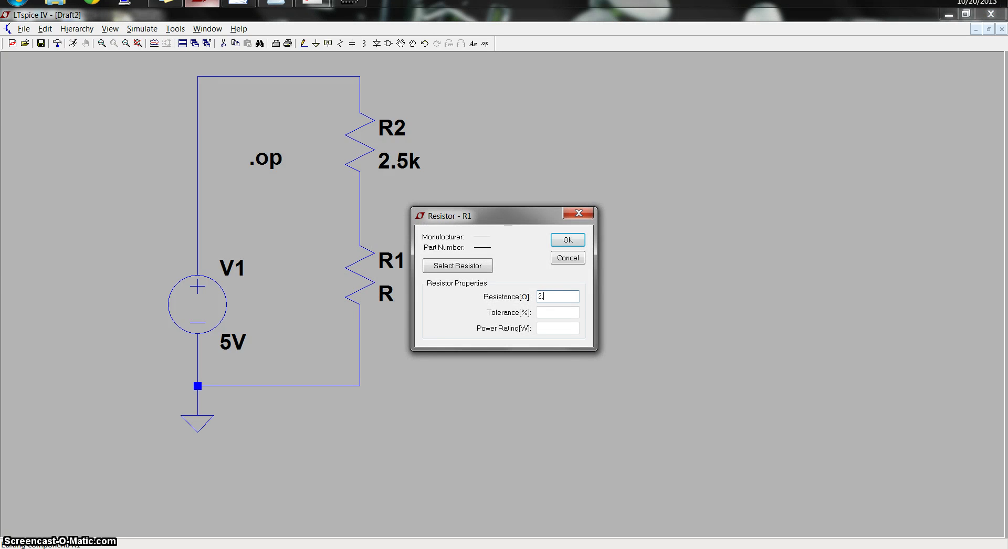
{"action": "type", "text": ".5k"}
{"action": "key", "text": "Return"}
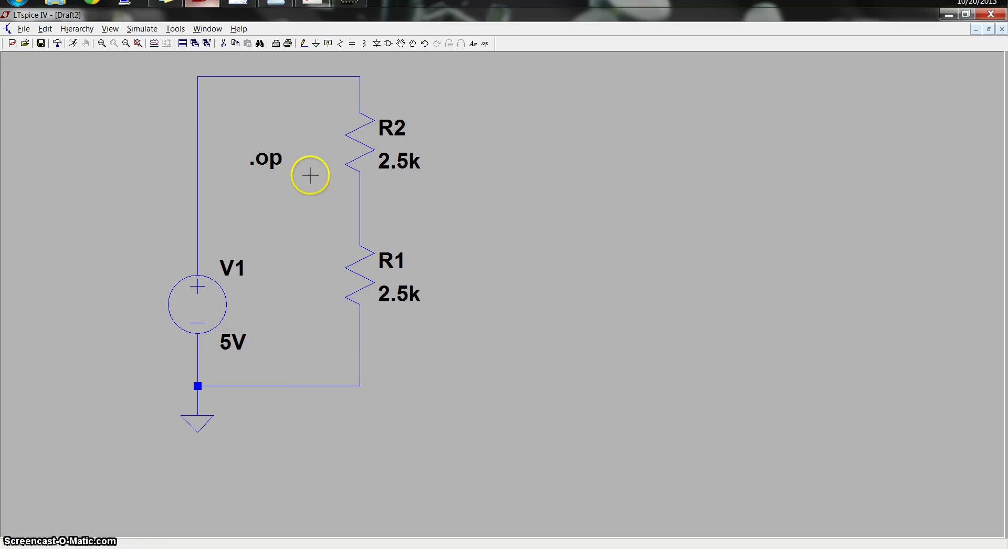
Run the operating point and read 2.5 V at the midpoint and 0.001 A through both resistors
{"action": "left_click", "coordinate": [142, 28]}
{"action": "left_click", "coordinate": [141, 38]}
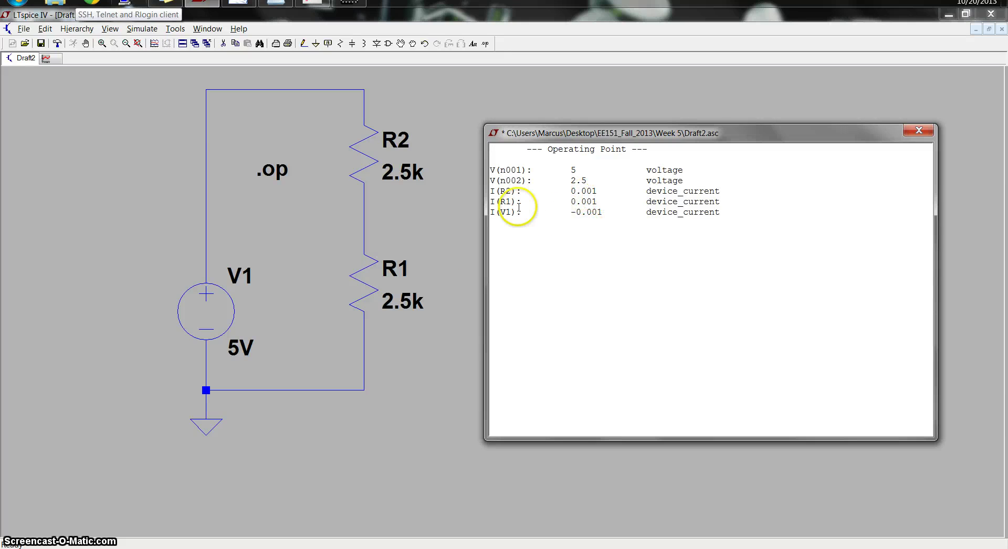
{"action": "left_click", "coordinate": [918, 132]}
{"action": "key", "text": "F3"}
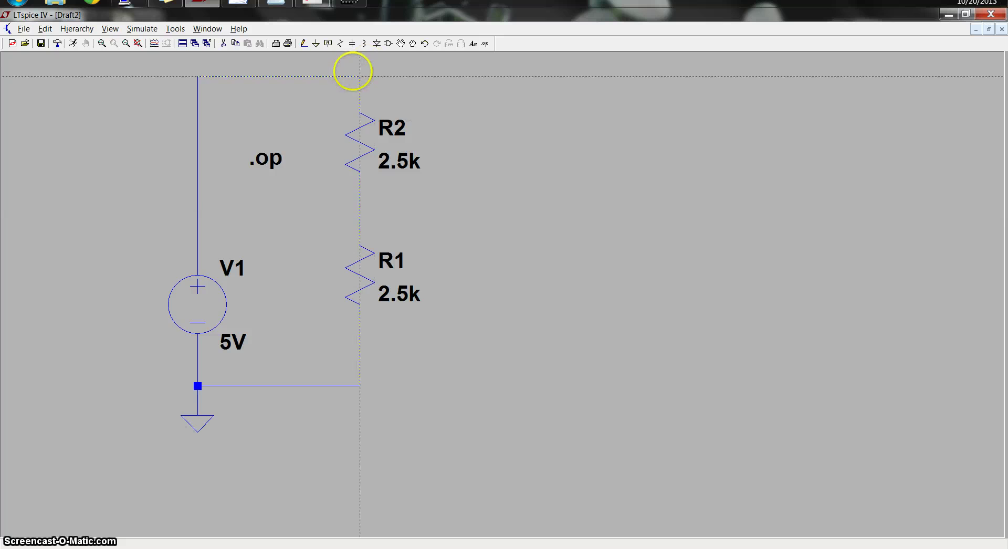
Draw a wire from R2's top corner around to the R1–R2 node, bypassing R2
{"action": "left_click", "coordinate": [359, 76]}
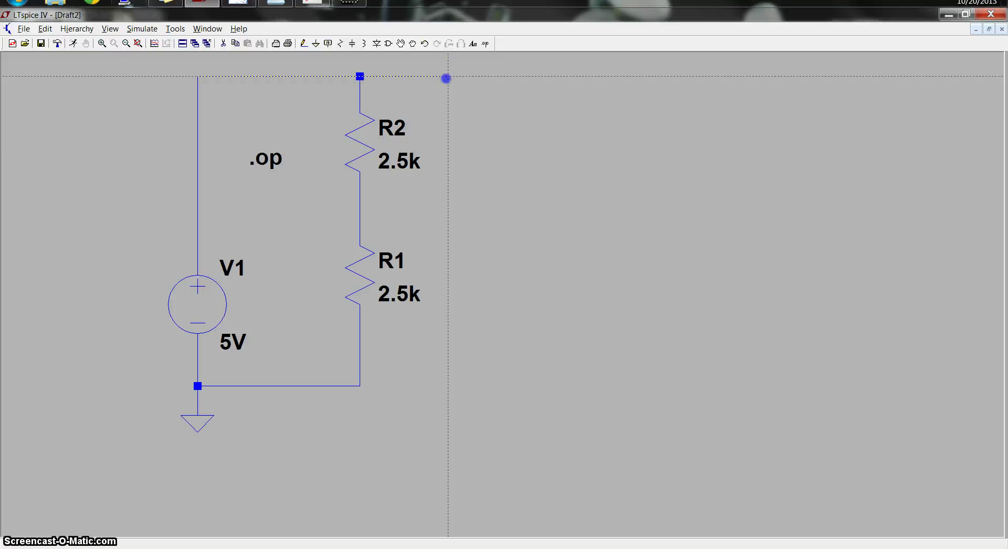
{"action": "left_click", "coordinate": [446, 78]}
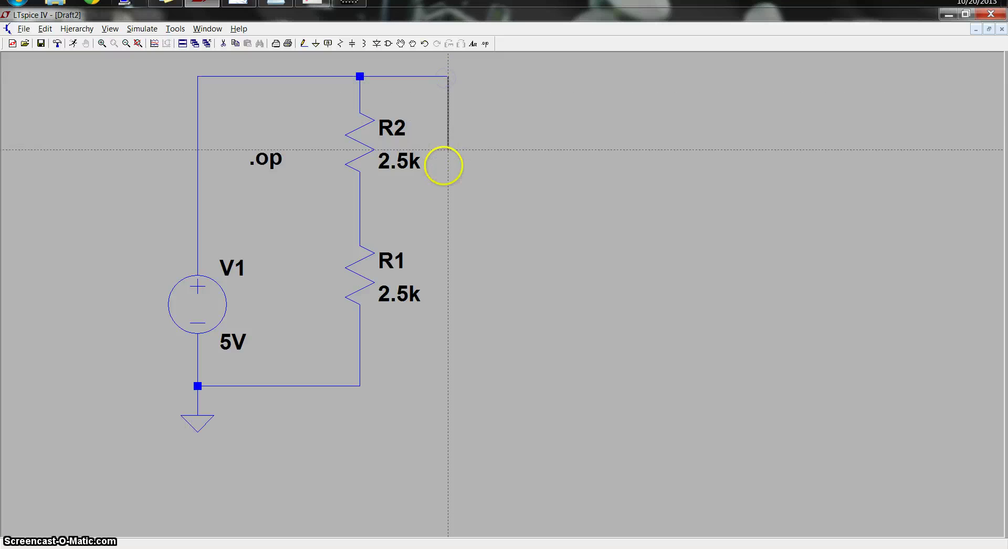
{"action": "left_click", "coordinate": [360, 194]}
{"action": "right_click", "coordinate": [545, 207]}
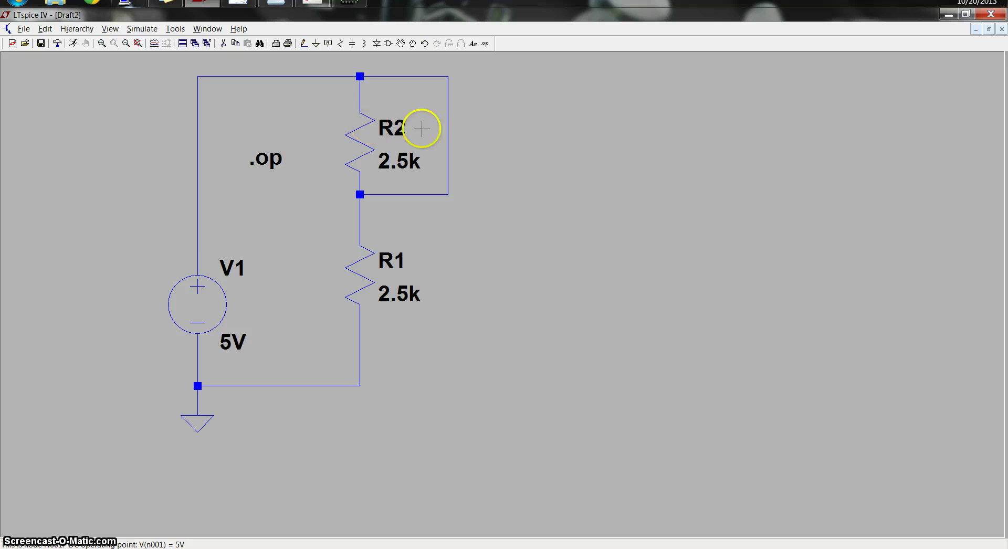
{"action": "mouse_move", "coordinate": [357, 124]}
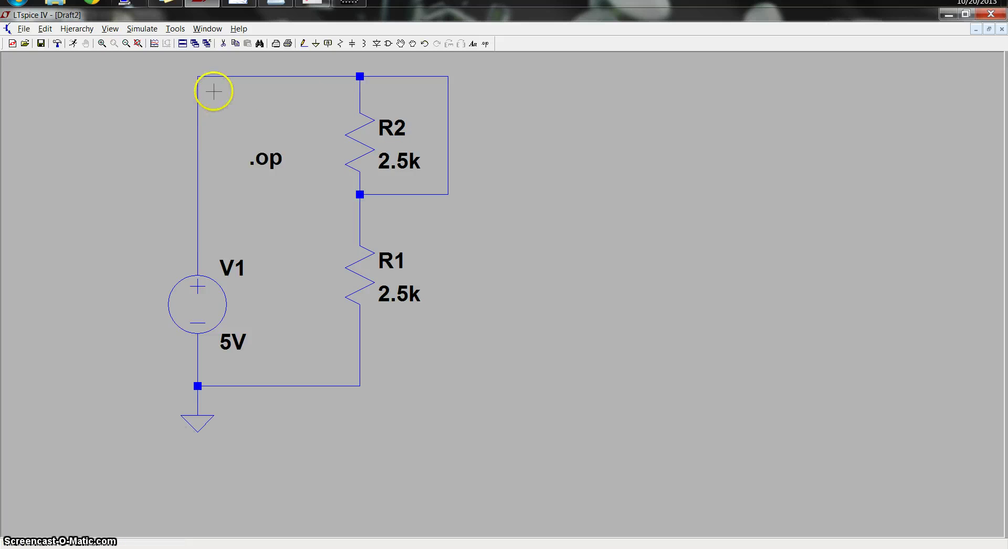
{"action": "mouse_move", "coordinate": [325, 79]}
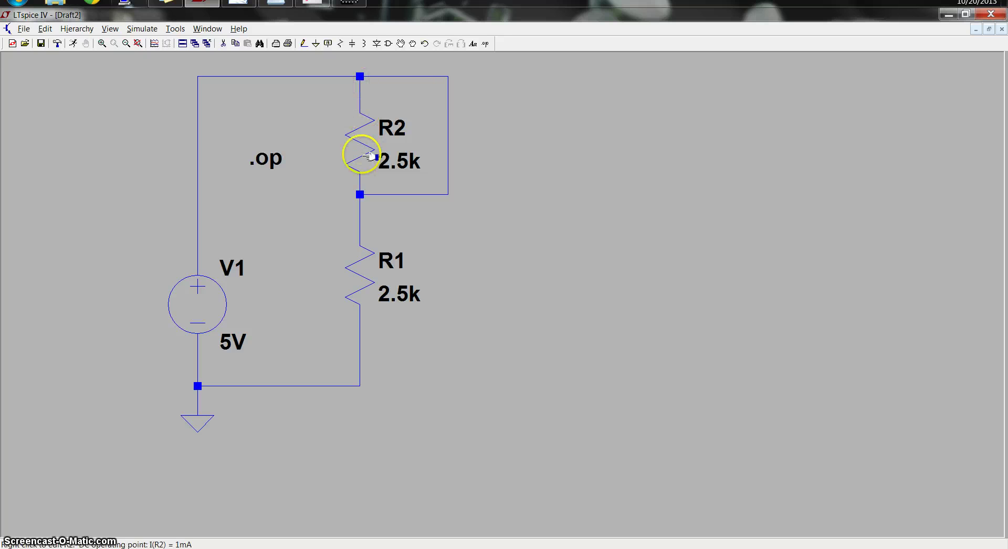
{"action": "mouse_move", "coordinate": [371, 76]}
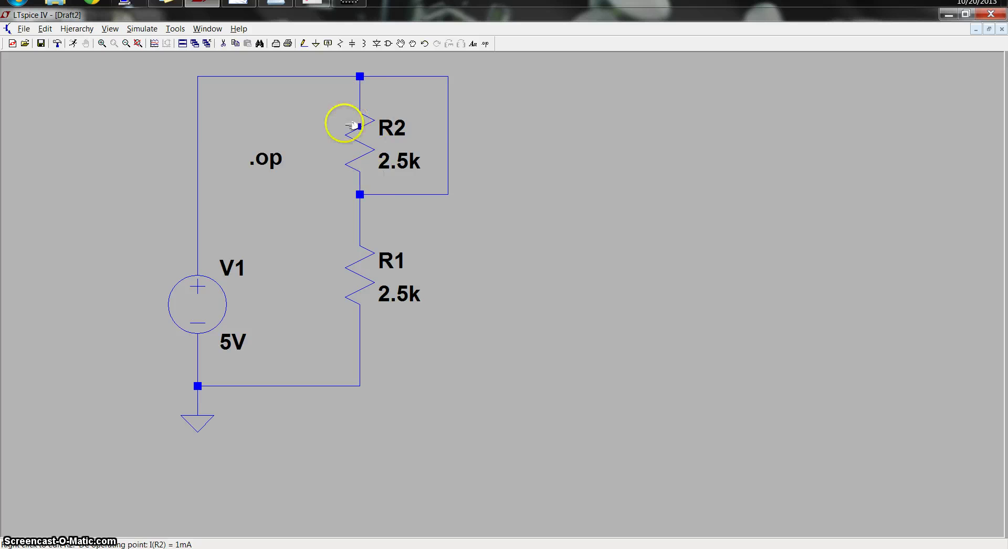
Run the operating point: V(n001)=5, I(R1)=0.002 A, I(V1)=-0.002 A
{"action": "left_click", "coordinate": [143, 28]}
{"action": "left_click", "coordinate": [139, 38]}
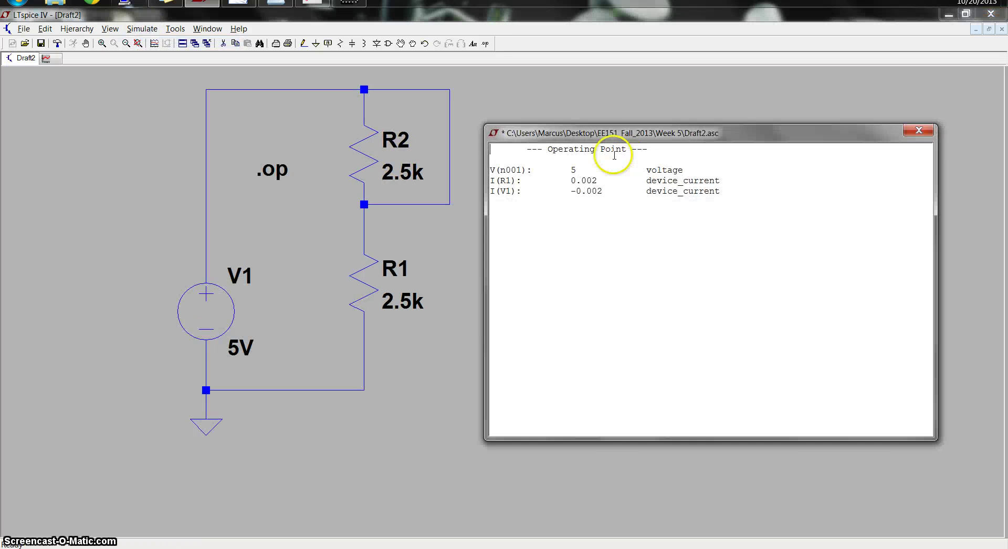
{"action": "left_click_drag", "start_coordinate": [646, 132], "coordinate": [680, 137]}
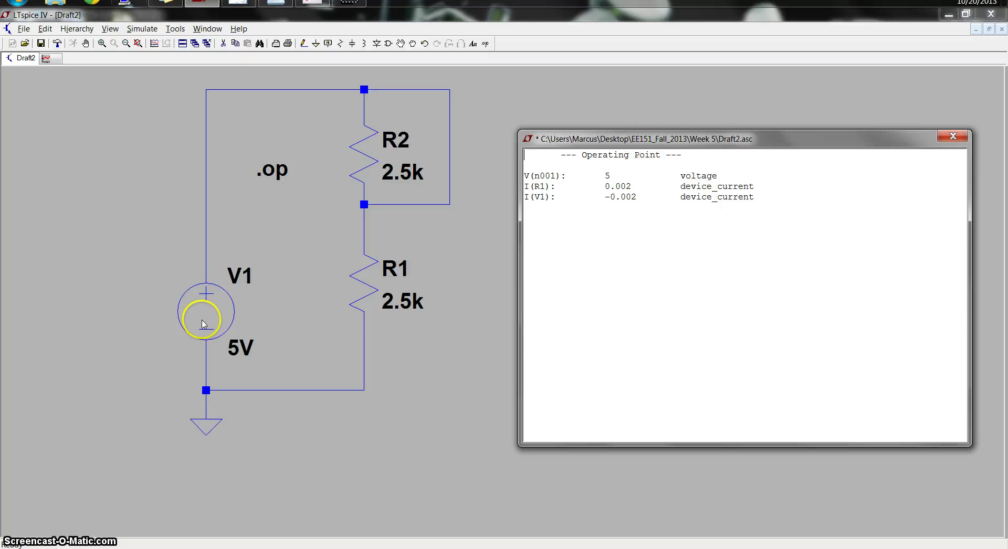
Delete resistor R2 and rerun the operating point simulation
{"action": "left_click", "coordinate": [953, 136]}
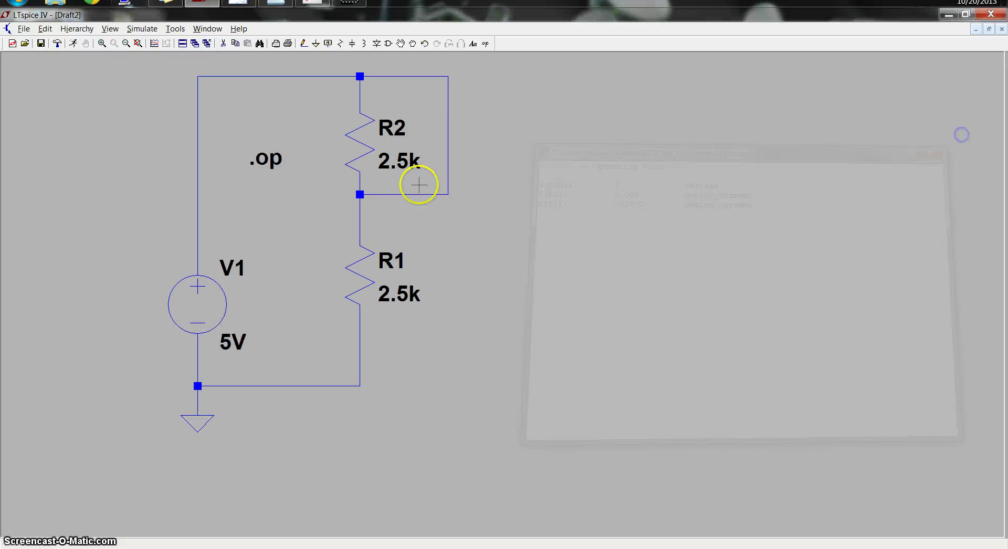
{"action": "key", "text": "Delete"}
{"action": "left_click", "coordinate": [349, 154]}
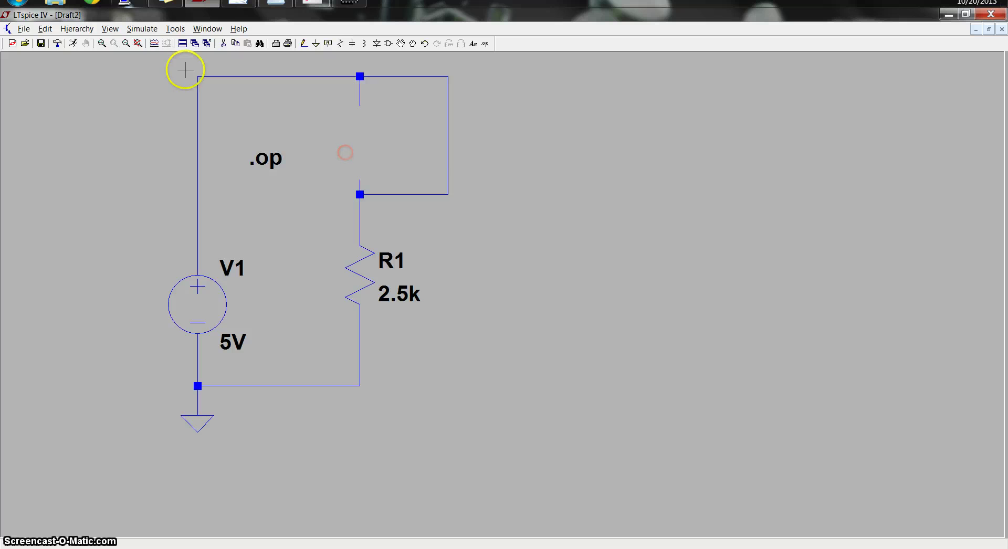
{"action": "left_click", "coordinate": [148, 29]}
{"action": "left_click", "coordinate": [142, 41]}
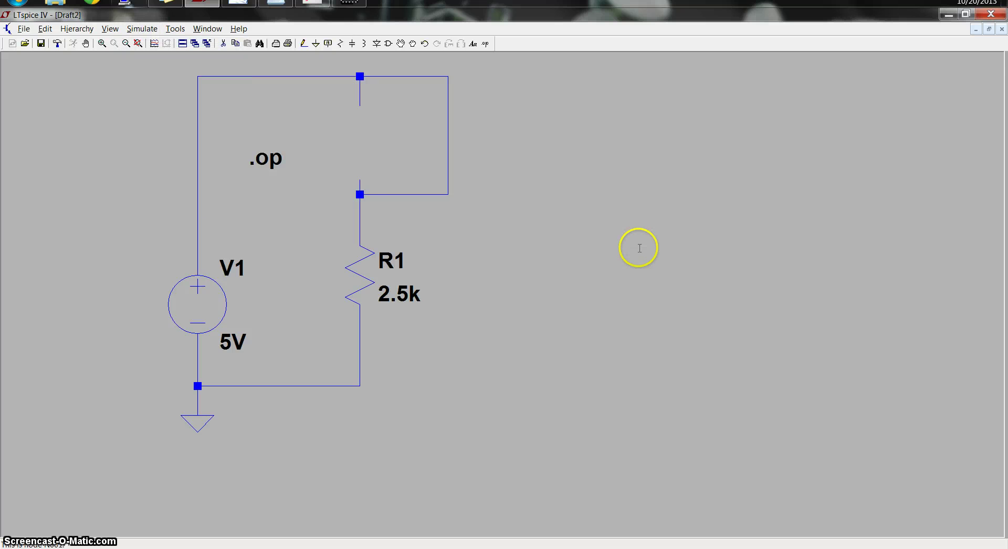
{"action": "left_click", "coordinate": [953, 137]}
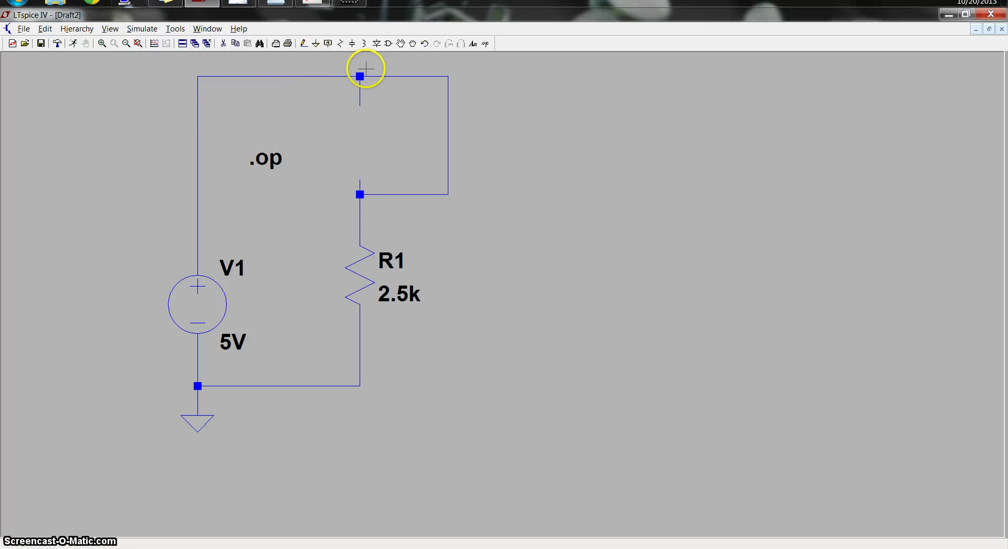
{"action": "mouse_move", "coordinate": [202, 290]}
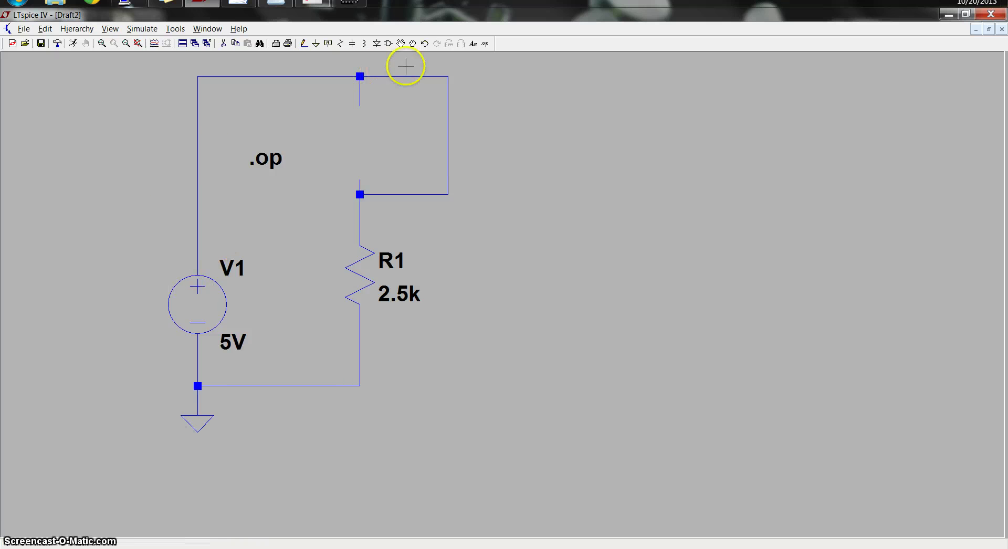
{"action": "mouse_move", "coordinate": [366, 194]}
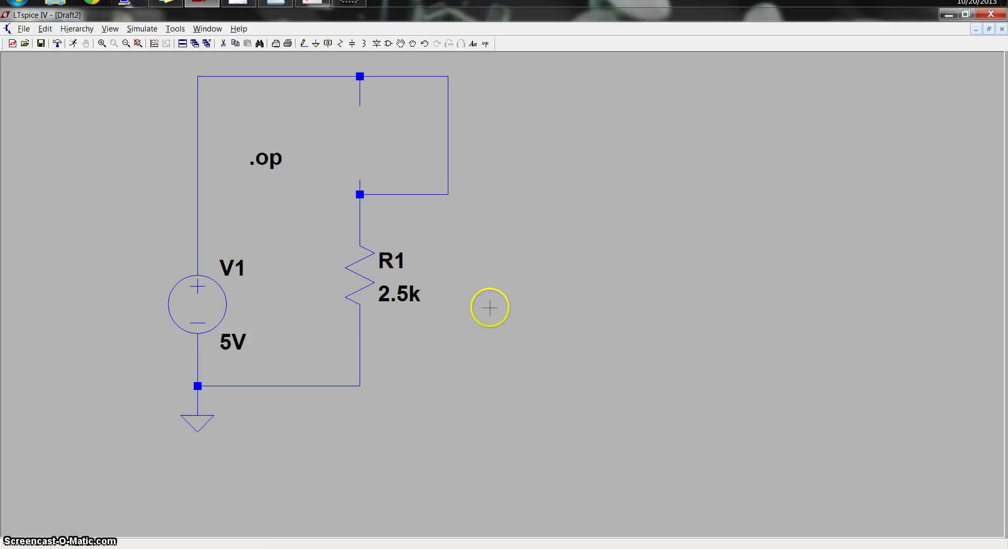
Delete the right loop wire and both top wires, leaving R1's top unconnected
{"action": "key", "text": "r"}
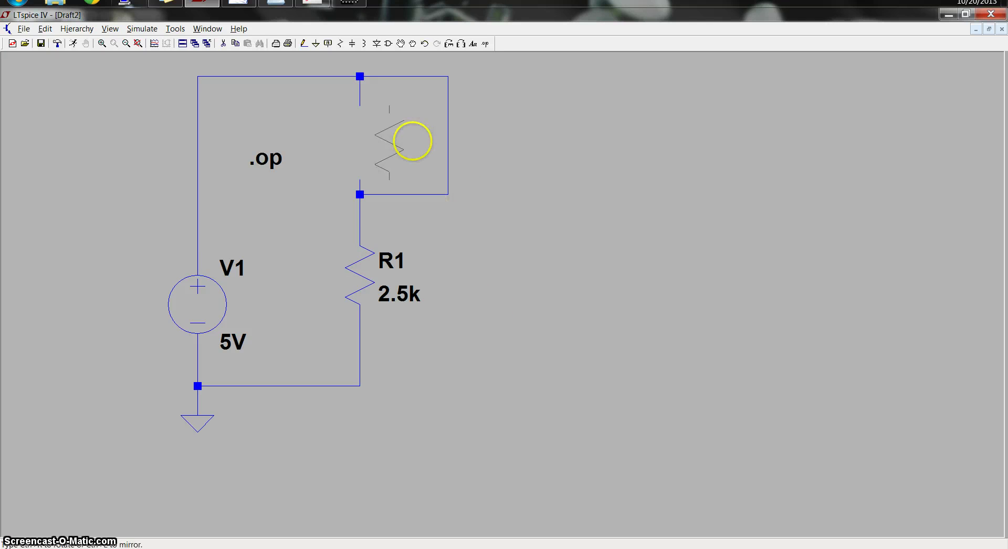
{"action": "right_click", "coordinate": [536, 166]}
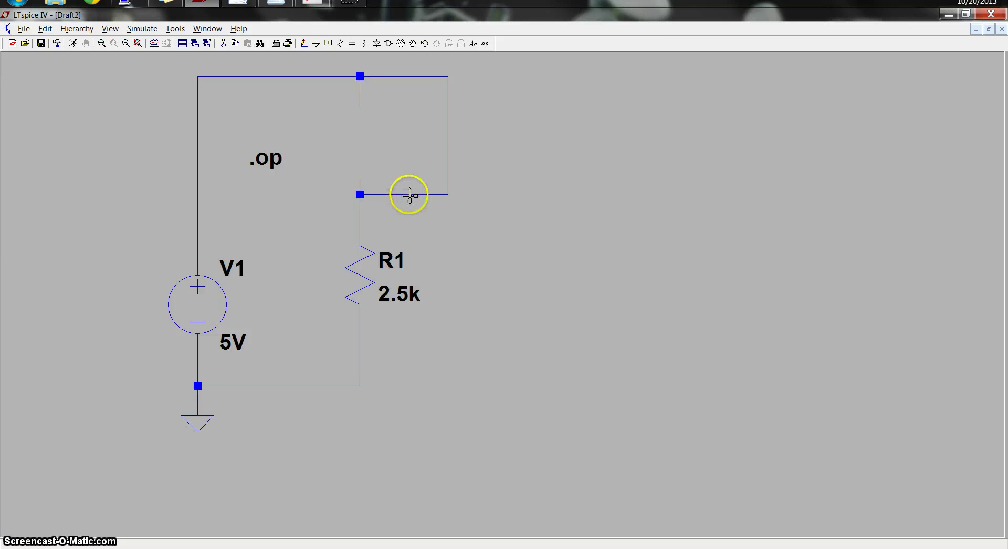
{"action": "left_click", "coordinate": [453, 154]}
{"action": "left_click", "coordinate": [405, 76]}
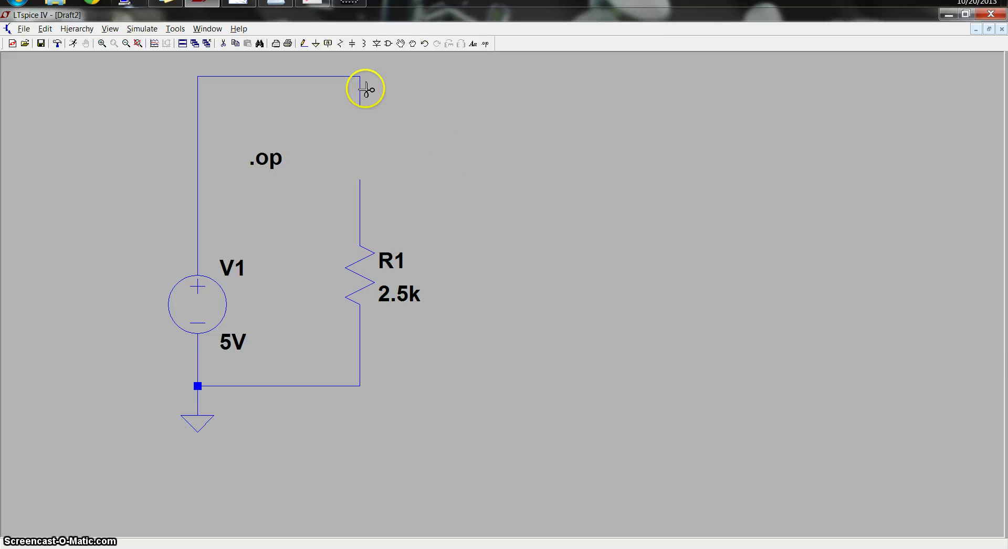
{"action": "left_click", "coordinate": [348, 76]}
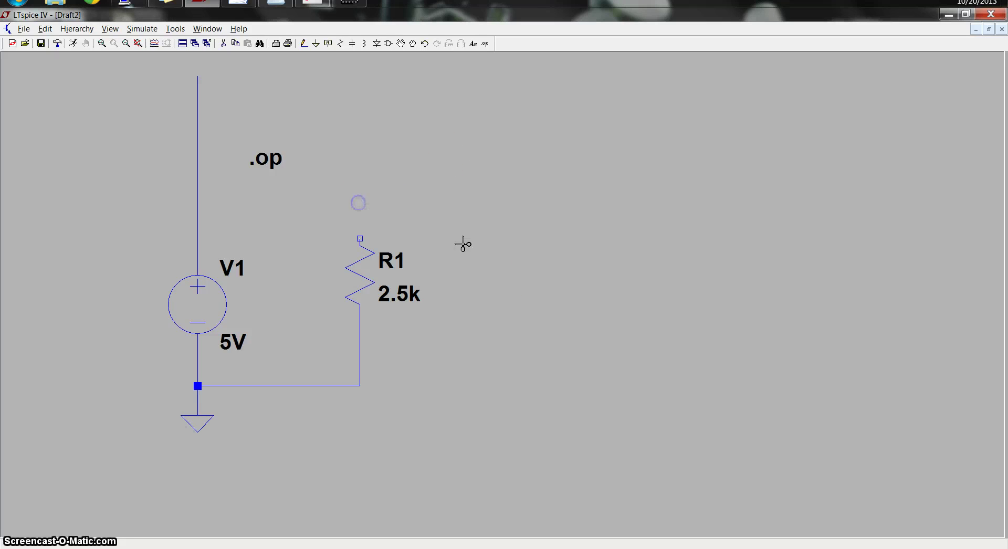
Place resistors R2 and R3 right of R1 and wire their bottoms to the ground wire
{"action": "key", "text": "r"}
{"action": "left_click", "coordinate": [498, 269]}
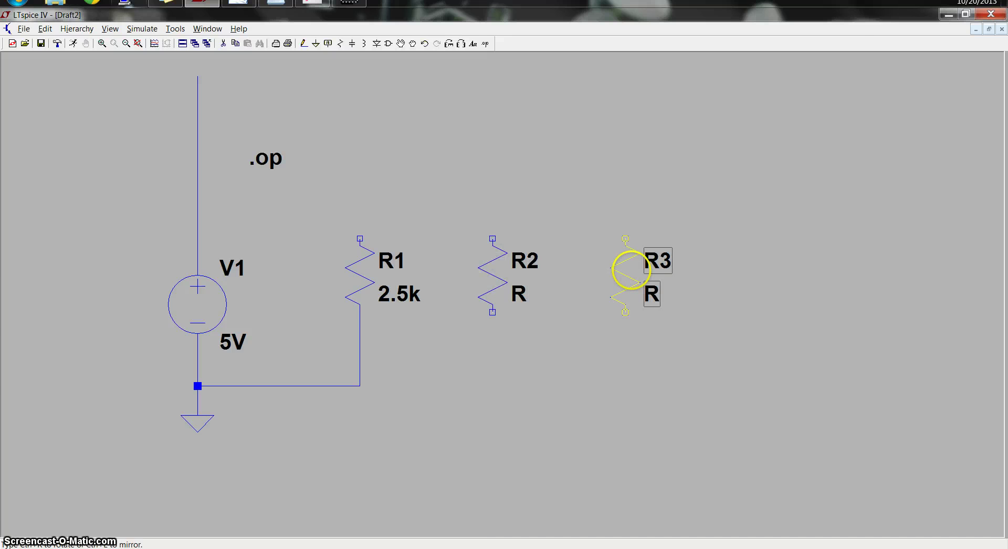
{"action": "left_click", "coordinate": [630, 271]}
{"action": "key", "text": "F3"}
{"action": "left_click", "coordinate": [360, 385]}
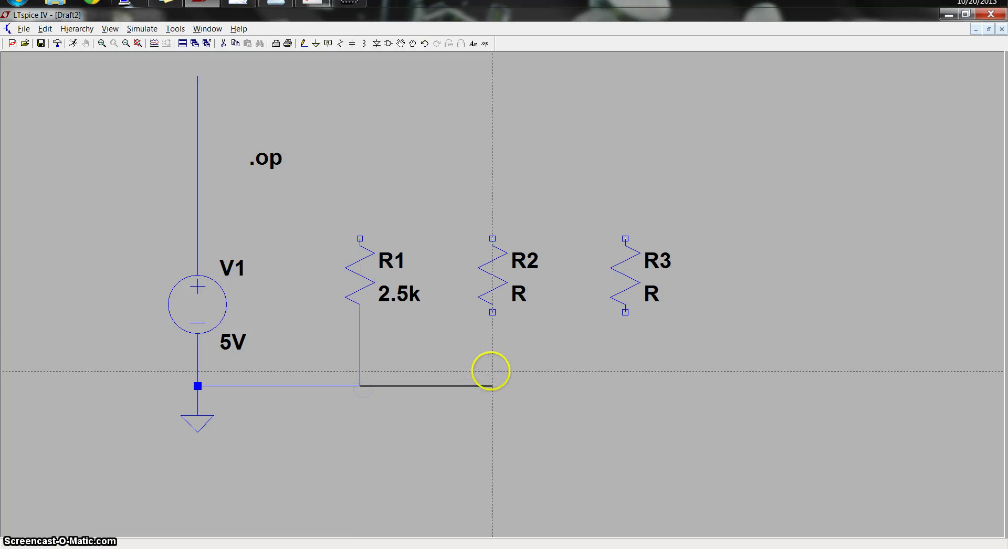
{"action": "left_click", "coordinate": [491, 310]}
{"action": "left_click", "coordinate": [487, 387]}
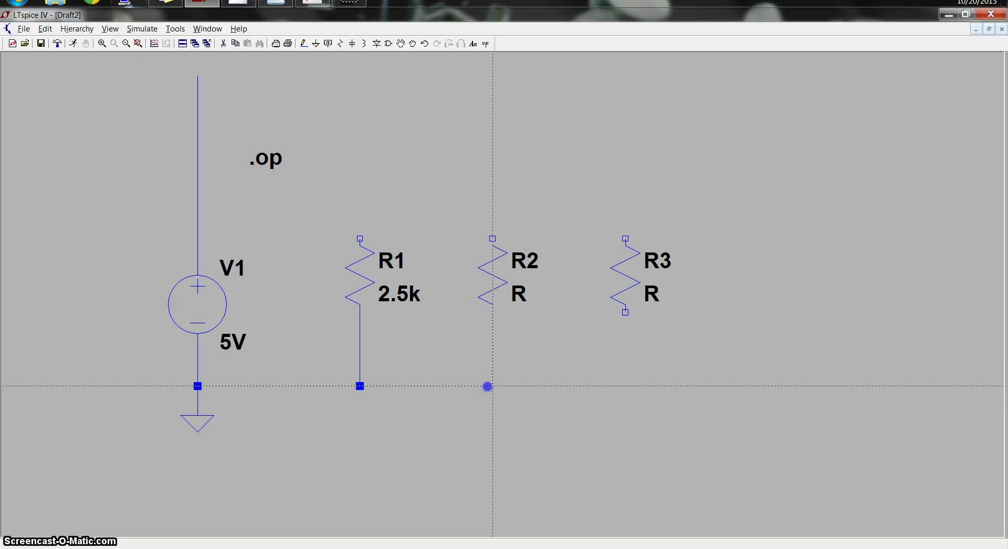
{"action": "left_click", "coordinate": [626, 386]}
{"action": "left_click", "coordinate": [627, 312]}
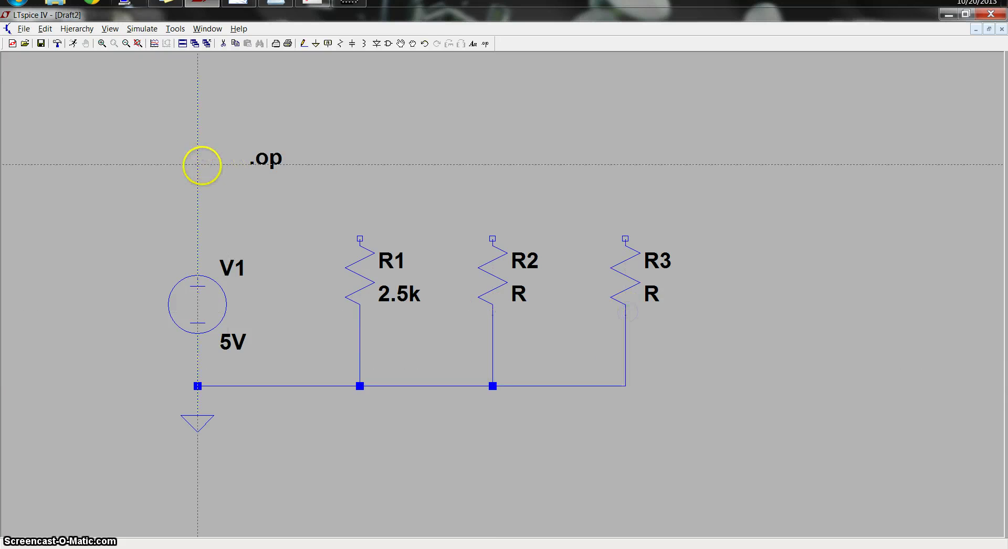
Run a top wire from V1's positive lead to R3, R2 and R1, and delete the leftover stub
{"action": "left_click", "coordinate": [198, 180]}
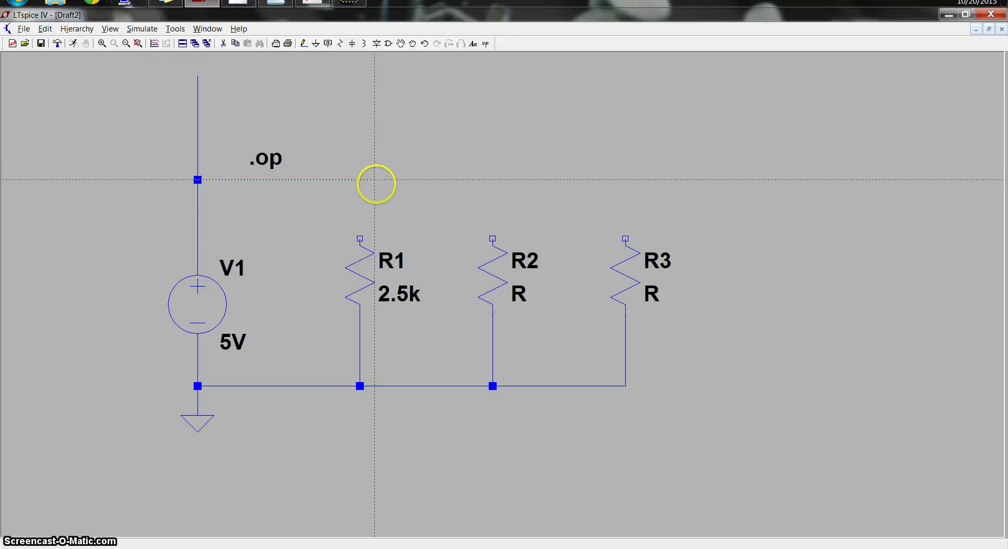
{"action": "left_click", "coordinate": [622, 178]}
{"action": "left_click", "coordinate": [625, 238]}
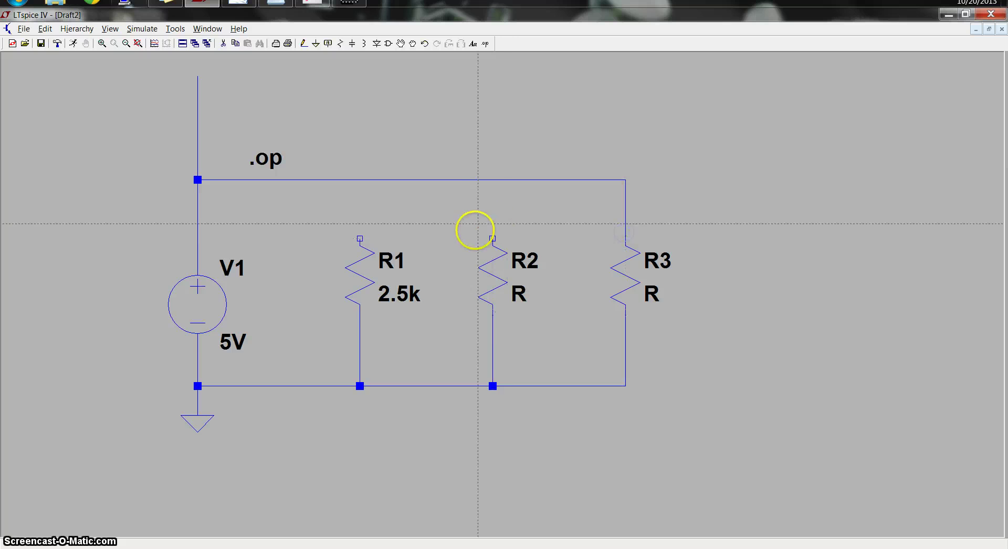
{"action": "left_click", "coordinate": [493, 238]}
{"action": "left_click", "coordinate": [492, 179]}
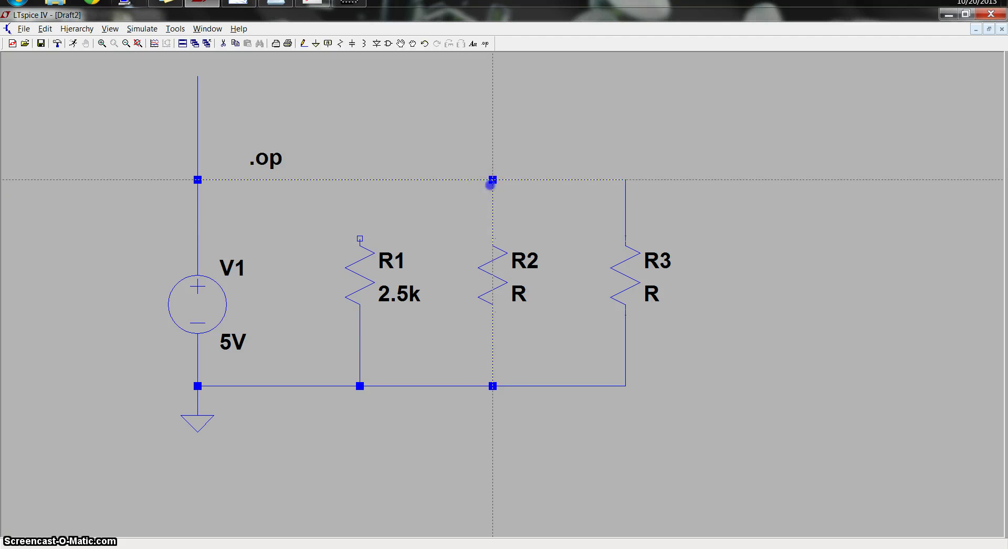
{"action": "left_click", "coordinate": [360, 240]}
{"action": "left_click", "coordinate": [360, 179]}
{"action": "key", "text": "F5"}
{"action": "left_click", "coordinate": [185, 112]}
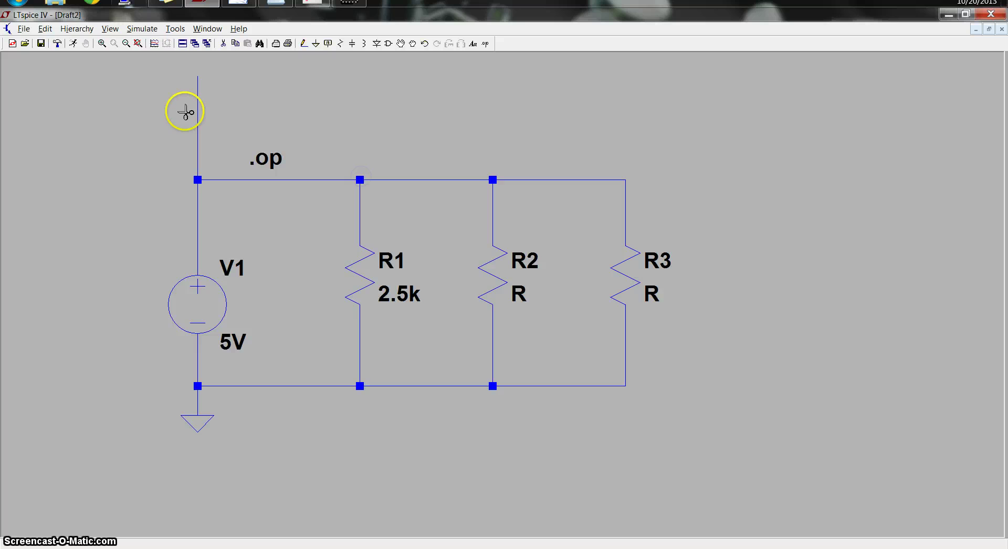
{"action": "left_click", "coordinate": [197, 112]}
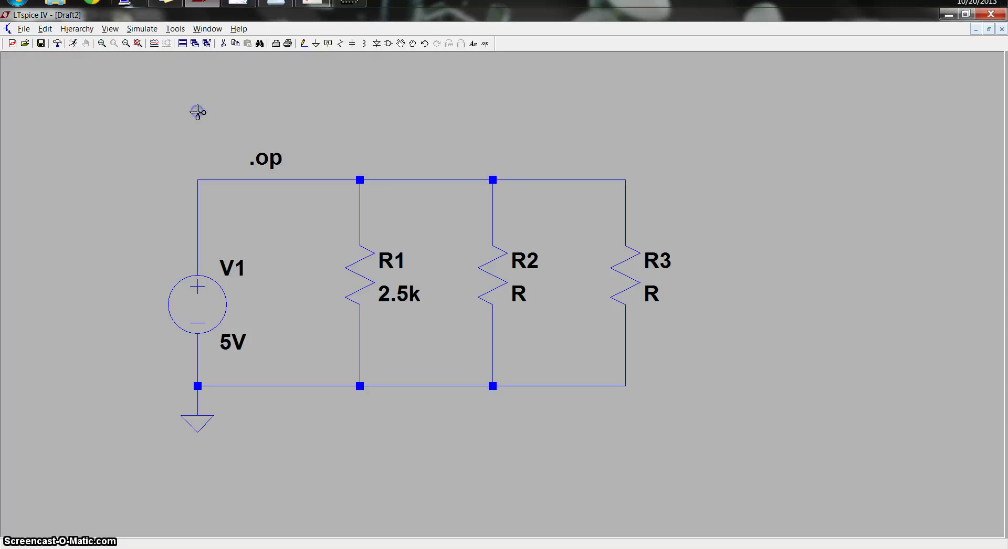
Set R2's resistance to 1k
{"action": "right_click", "coordinate": [477, 275]}
{"action": "type", "text": "1k"}
{"action": "key", "text": "Return"}
Set R3's resistance to 1k
{"action": "right_click", "coordinate": [628, 285]}
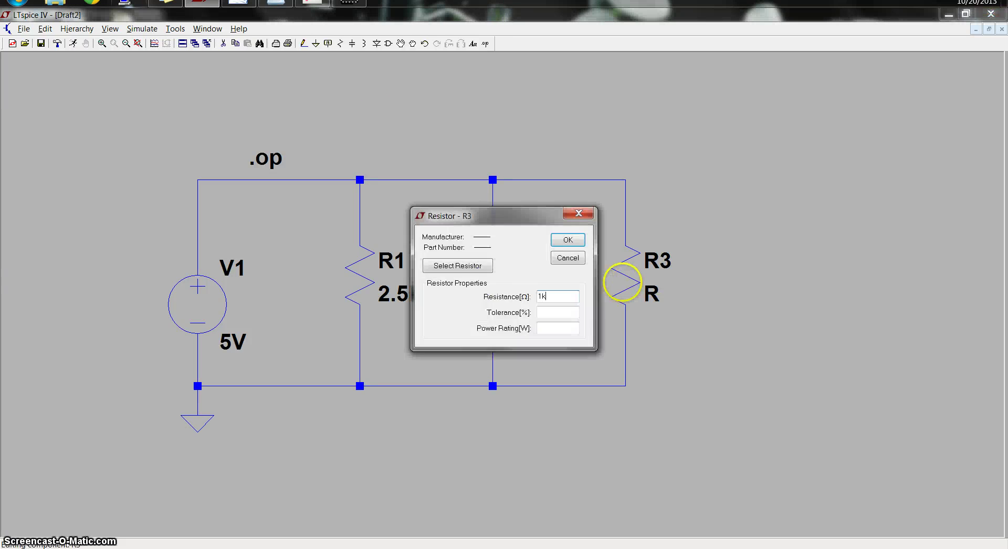
{"action": "type", "text": "1k"}
{"action": "key", "text": "Return"}
Run the operating point: 0.005 A through R2 and R3, 0.002 A through R1, -0.012 A from V1
{"action": "left_click", "coordinate": [139, 30]}
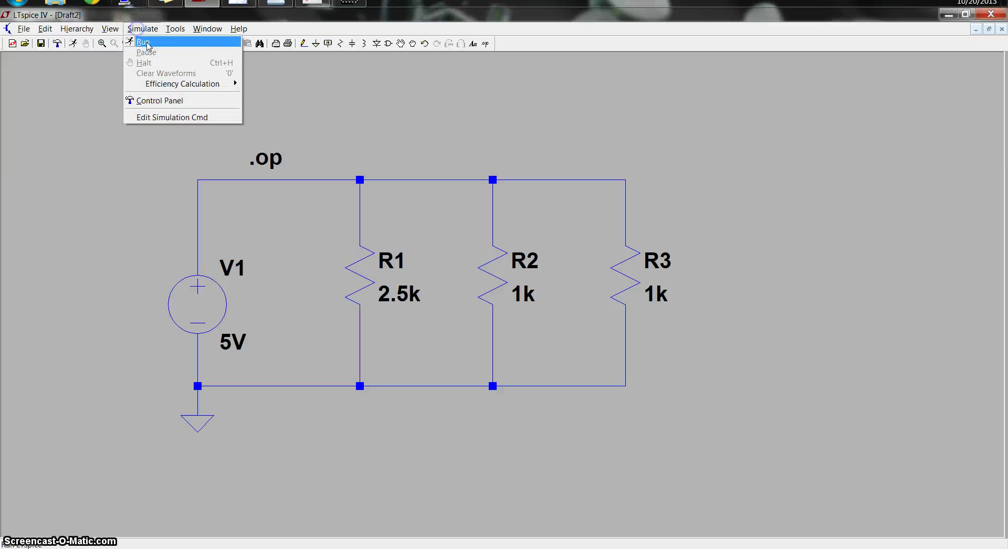
{"action": "left_click", "coordinate": [144, 41]}
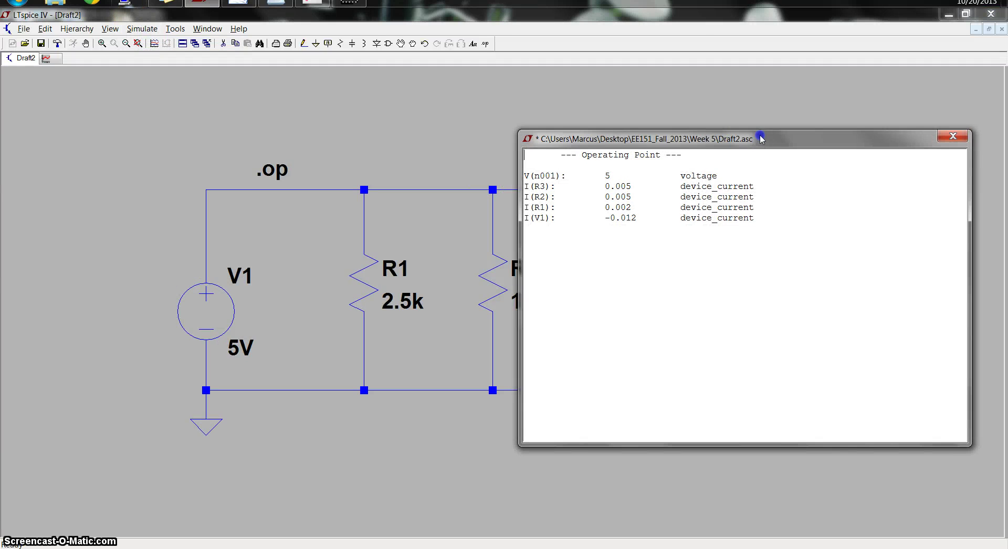
{"action": "left_click_drag", "start_coordinate": [761, 138], "coordinate": [844, 143]}
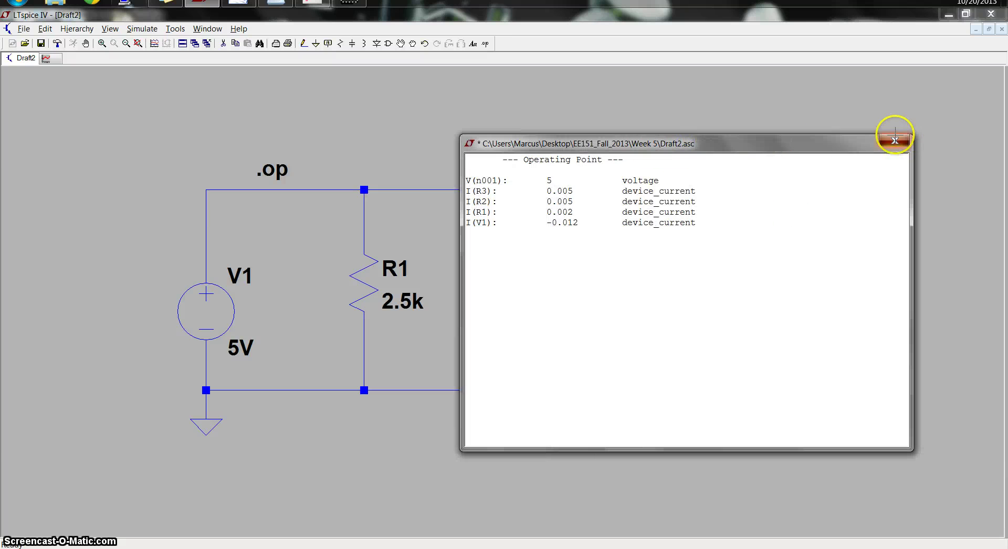
{"action": "left_click", "coordinate": [893, 141]}
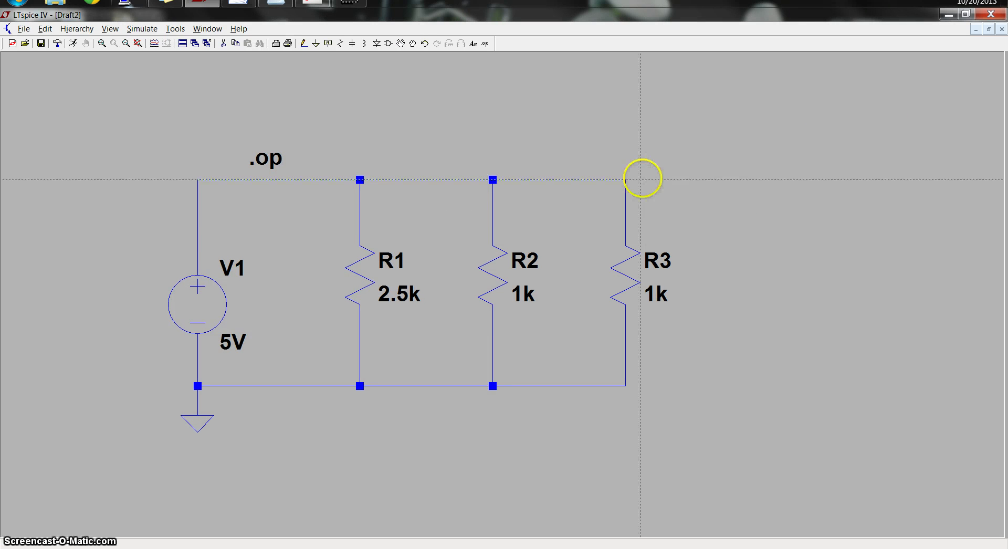
Draw a shorting wire from R3's top, around the right side, back to R3's foot
{"action": "left_click", "coordinate": [628, 173]}
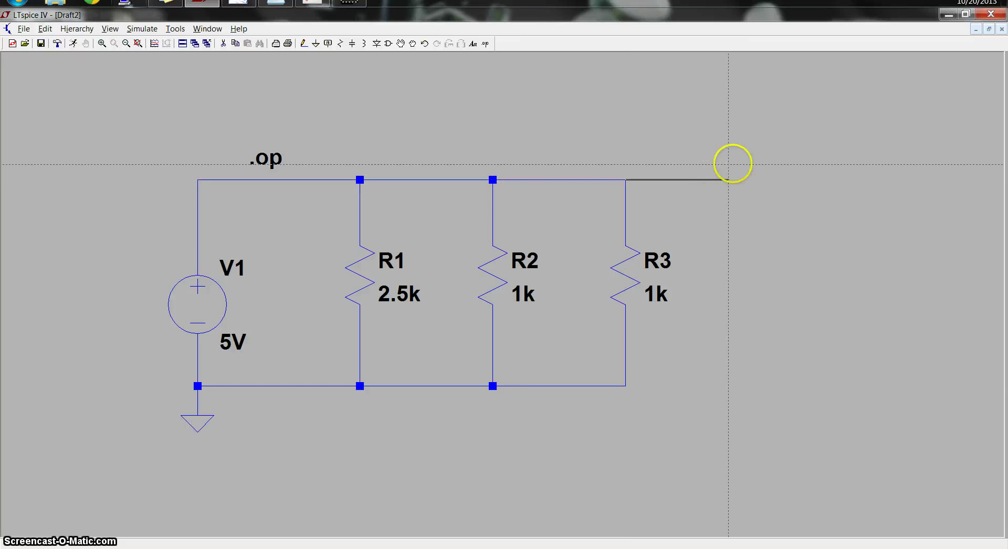
{"action": "left_click", "coordinate": [730, 165]}
{"action": "left_click", "coordinate": [728, 386]}
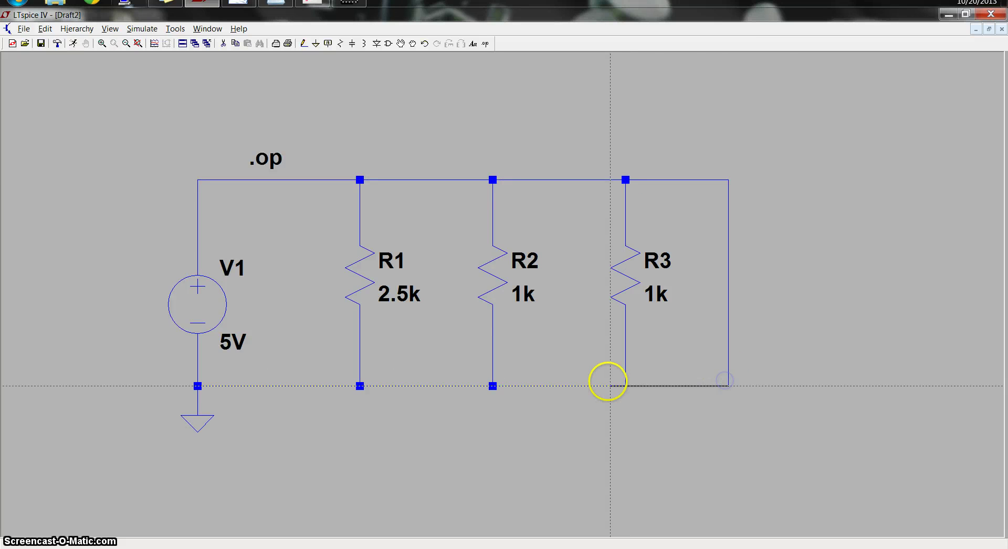
{"action": "left_click", "coordinate": [626, 385]}
{"action": "key", "text": "Escape"}
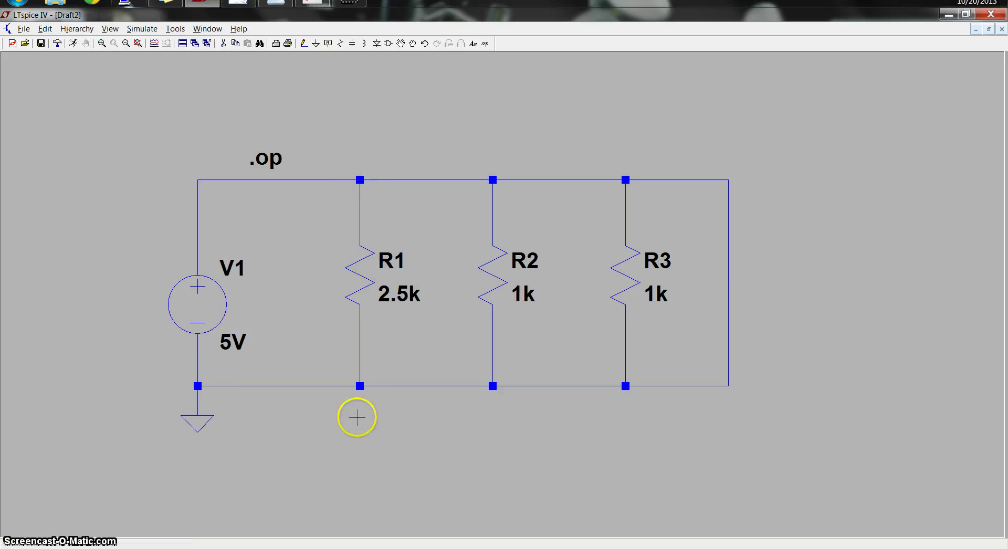
Run the operating-point simulation and dismiss the 'no node other than node 0' warning
{"action": "left_click", "coordinate": [142, 28]}
{"action": "left_click", "coordinate": [141, 39]}
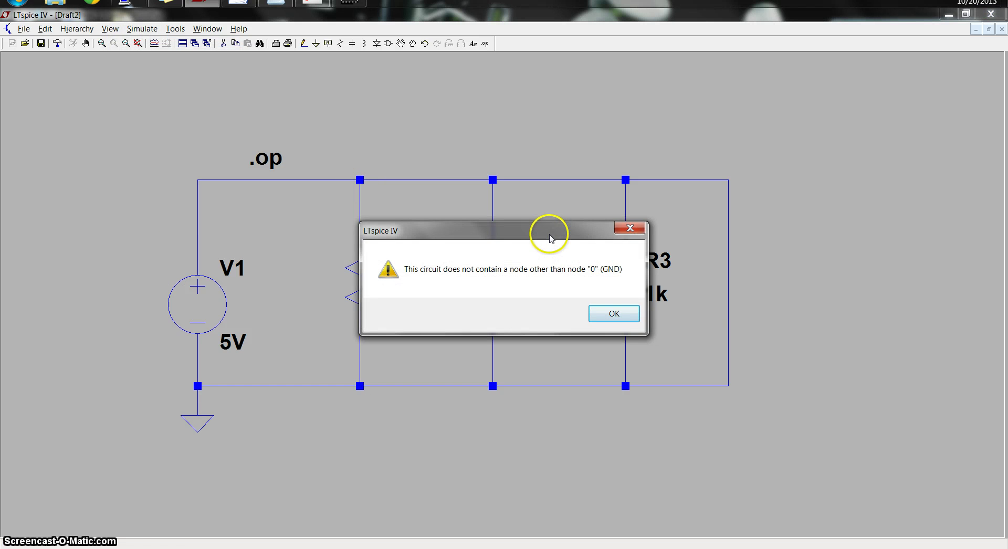
{"action": "left_click_drag", "start_coordinate": [554, 234], "coordinate": [718, 226]}
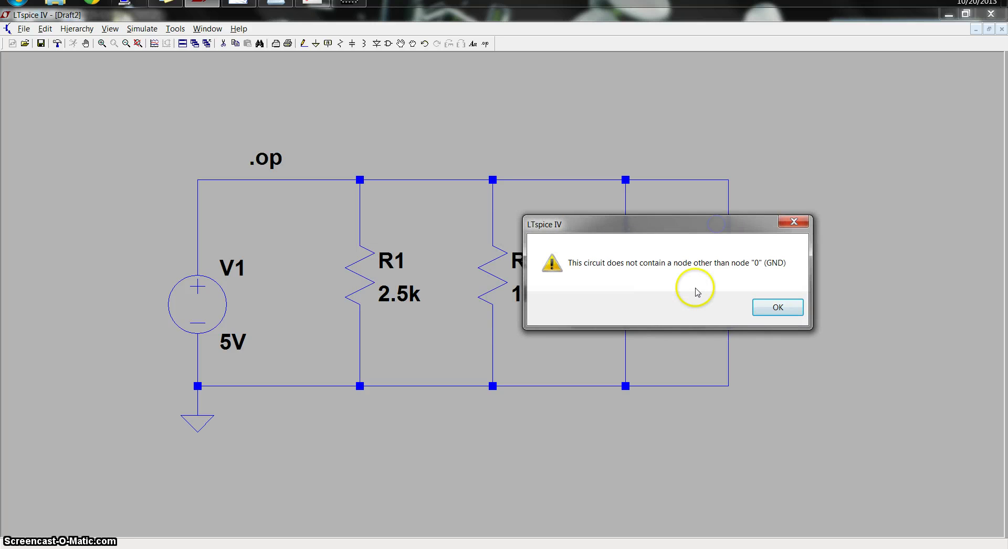
{"action": "left_click", "coordinate": [778, 308]}
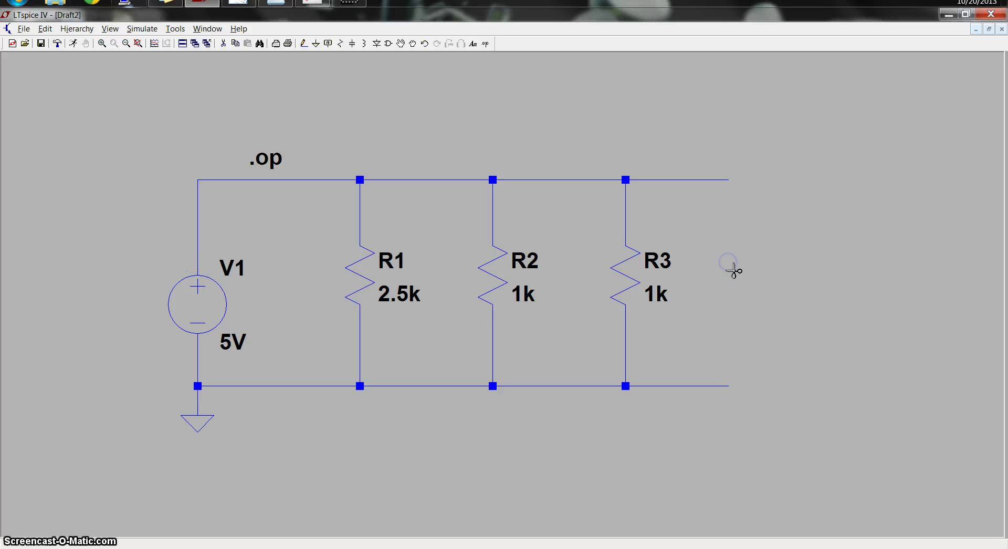
Place resistor R4 at the right edge, wired to the top and bottom rails
{"action": "key", "text": "r"}
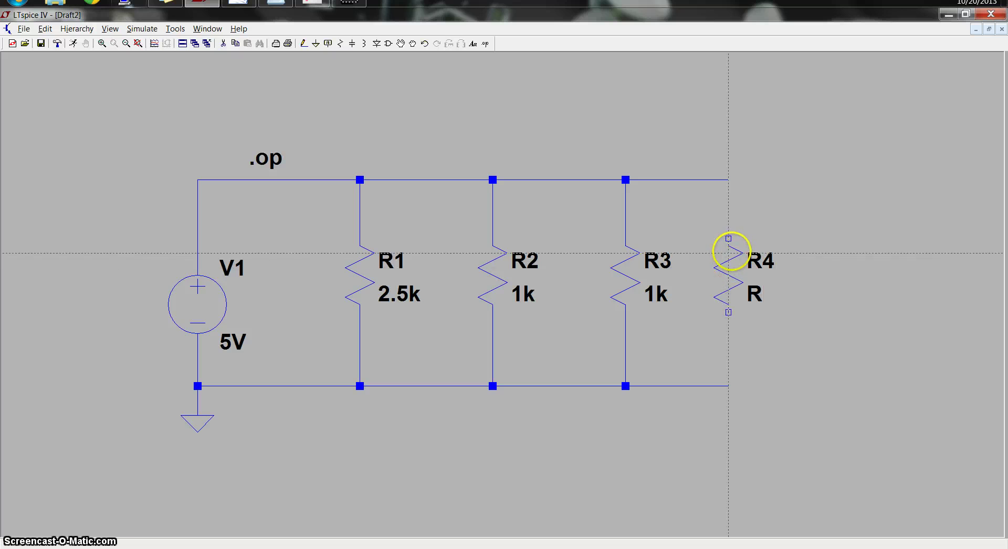
{"action": "left_click", "coordinate": [728, 245]}
{"action": "key", "text": "w"}
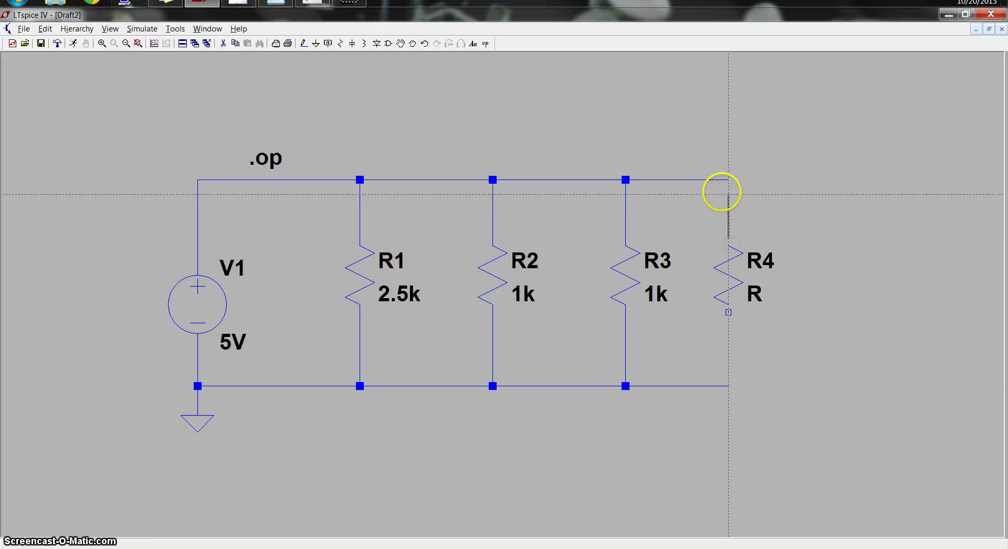
{"action": "left_click", "coordinate": [721, 186]}
{"action": "left_click", "coordinate": [729, 386]}
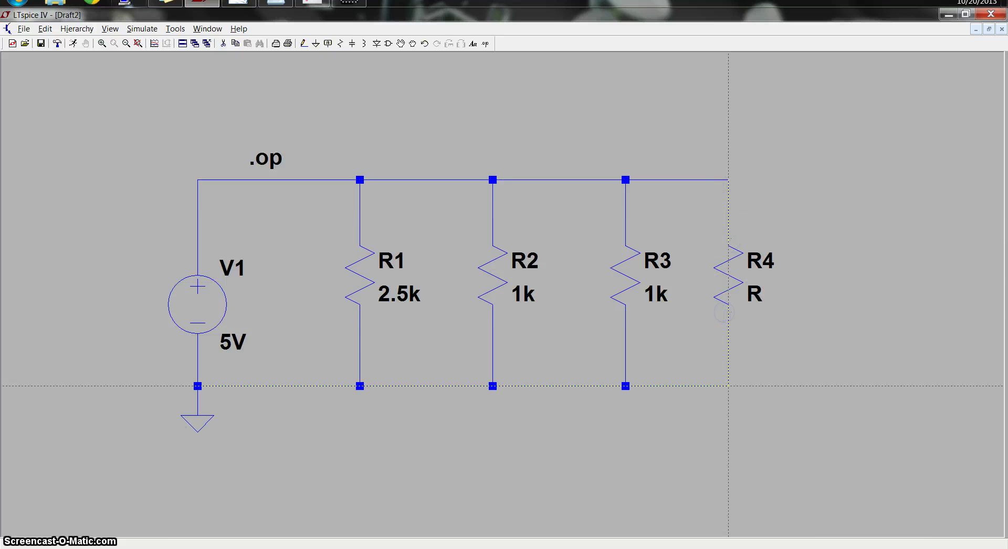
{"action": "right_click", "coordinate": [802, 364]}
Set R4's resistance to 0.2 and rename it Rwire
{"action": "right_click", "coordinate": [741, 286]}
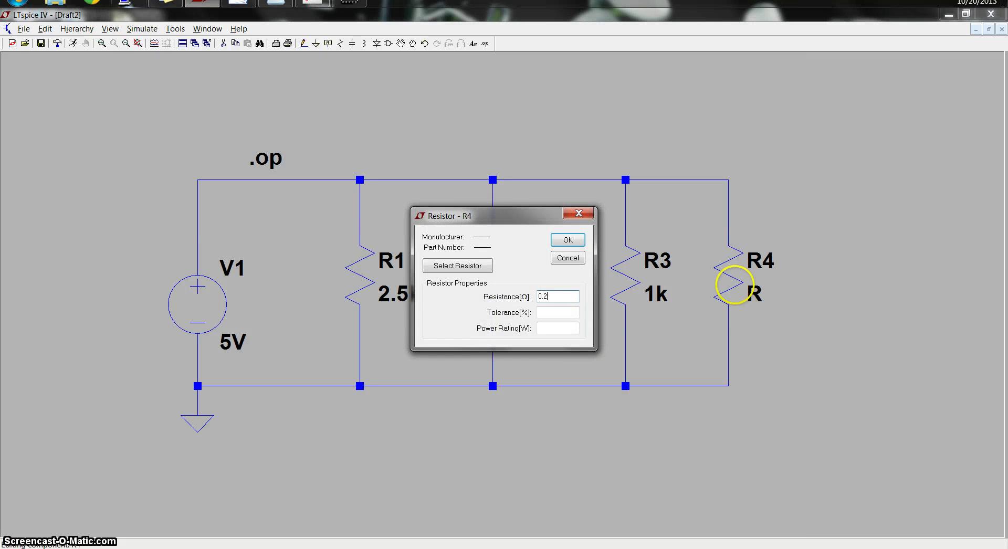
{"action": "type", "text": "0.2"}
{"action": "key", "text": "Return"}
{"action": "right_click", "coordinate": [765, 265]}
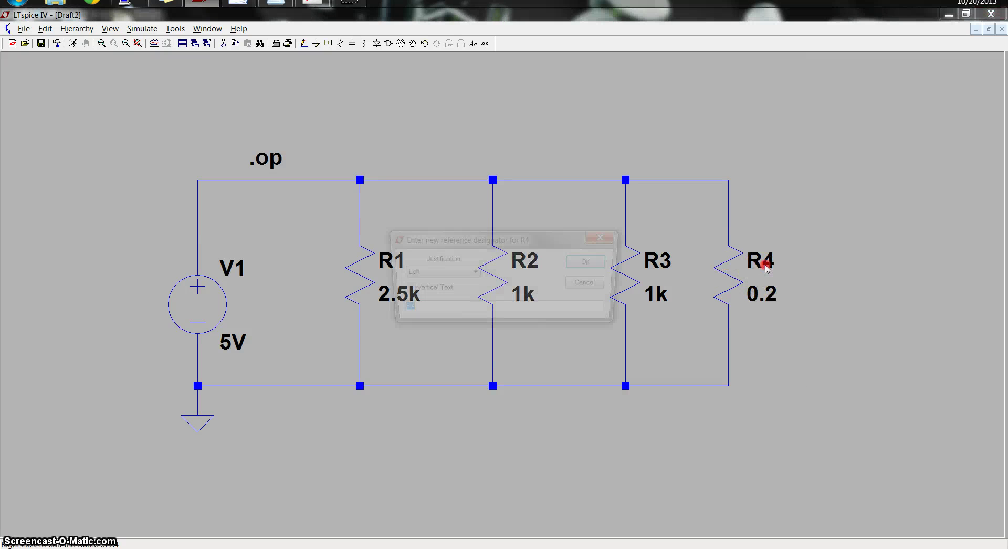
{"action": "type", "text": "Rwir"}
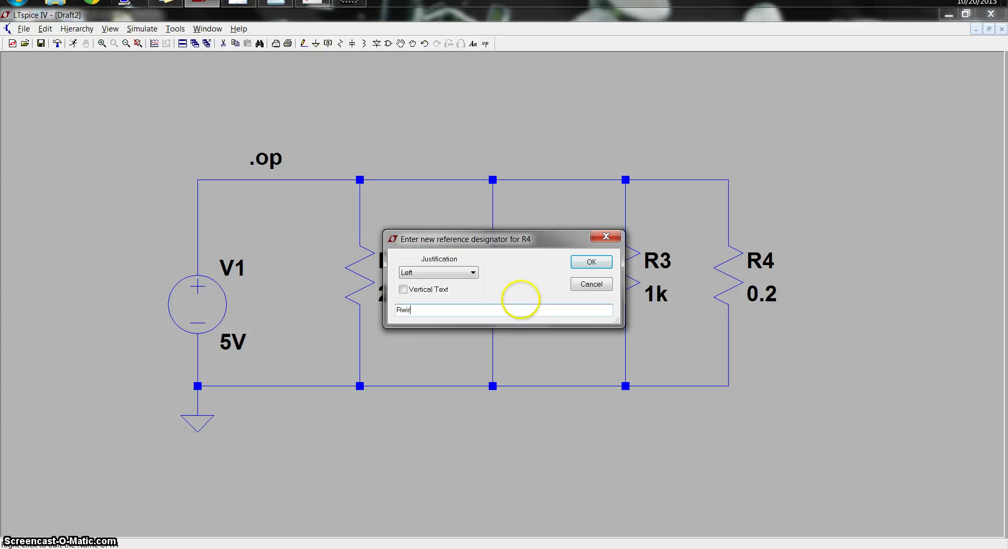
{"action": "type", "text": "e"}
{"action": "key", "text": "Return"}
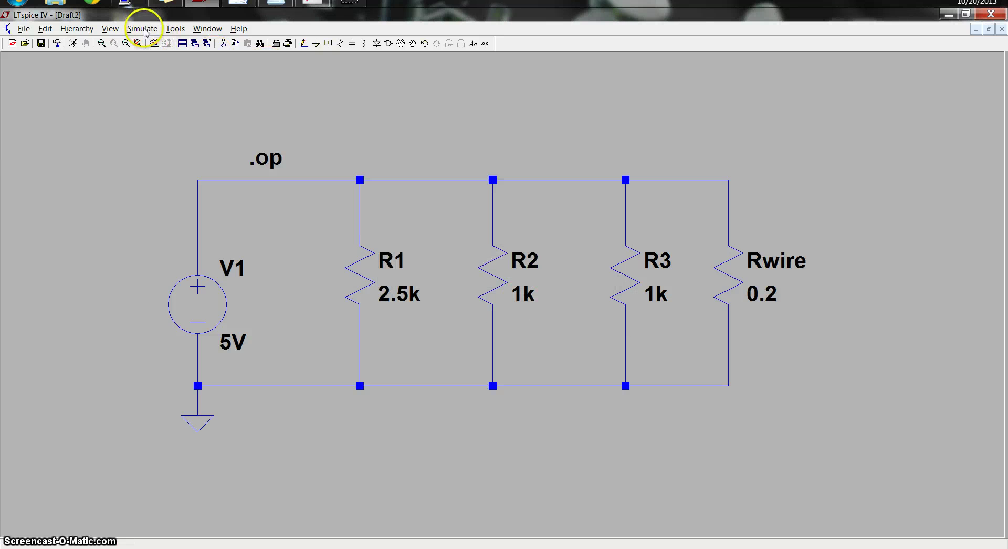
{"action": "left_click", "coordinate": [142, 28]}
{"action": "left_click", "coordinate": [147, 42]}
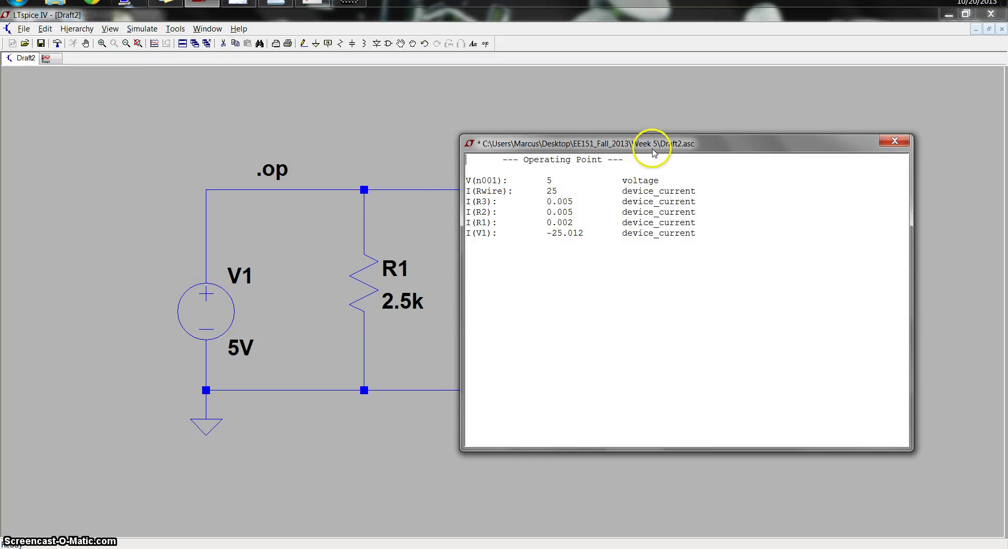
{"action": "left_click_drag", "start_coordinate": [654, 144], "coordinate": [792, 217]}
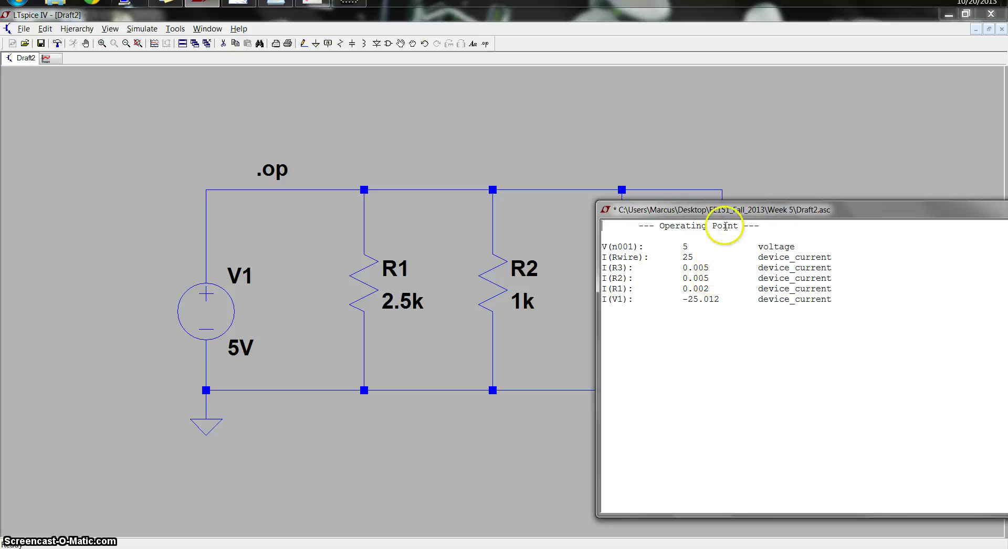
{"action": "left_click_drag", "start_coordinate": [743, 212], "coordinate": [950, 214]}
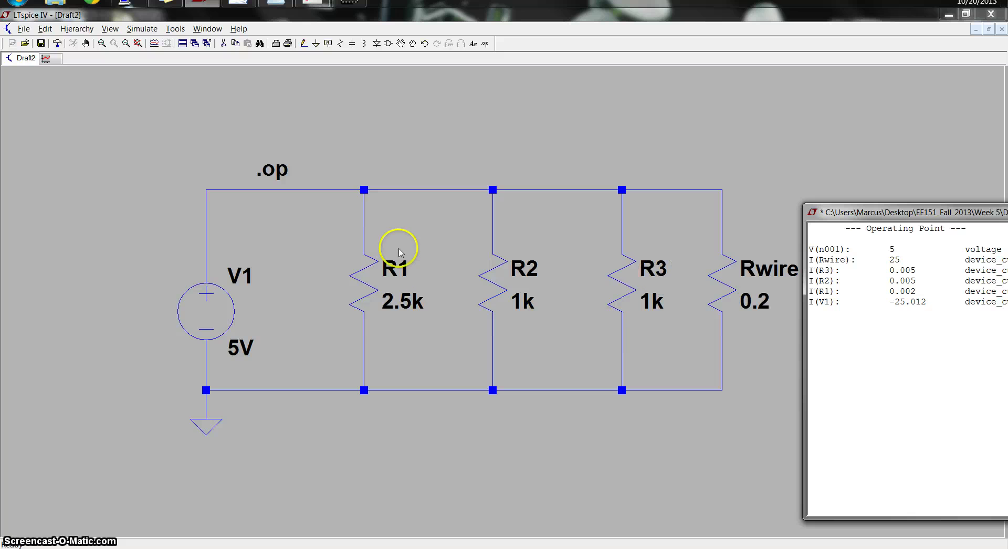
{"action": "left_click_drag", "start_coordinate": [900, 211], "coordinate": [631, 147]}
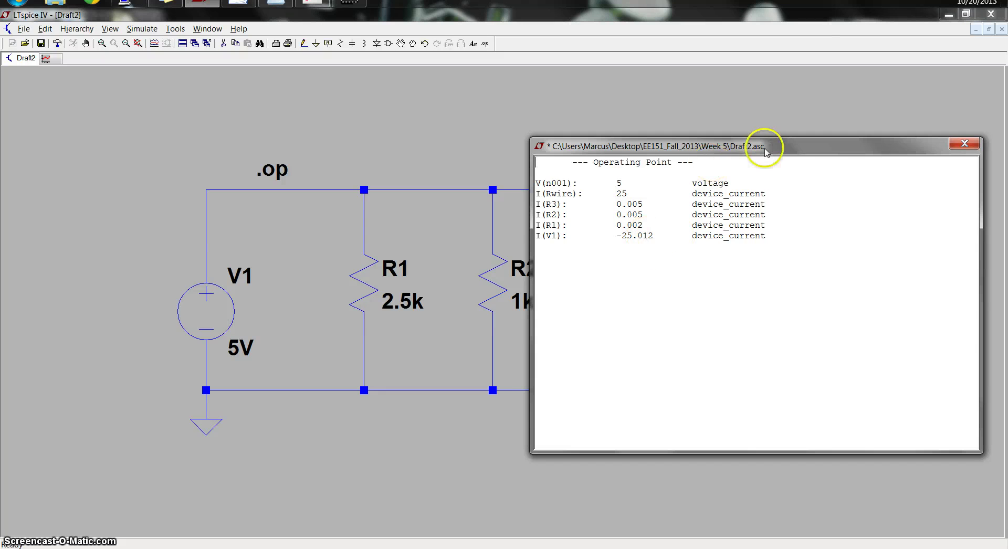
{"action": "mouse_move", "coordinate": [765, 153]}
{"action": "left_mouse_down"}
{"action": "mouse_move", "coordinate": [759, 247]}
{"action": "mouse_move", "coordinate": [849, 221]}
{"action": "mouse_move", "coordinate": [655, 296]}
{"action": "mouse_move", "coordinate": [457, 154]}
{"action": "mouse_move", "coordinate": [353, 144]}
{"action": "mouse_move", "coordinate": [624, 145]}
{"action": "mouse_move", "coordinate": [757, 231]}
{"action": "mouse_move", "coordinate": [736, 329]}
{"action": "mouse_move", "coordinate": [765, 364]}
{"action": "mouse_move", "coordinate": [756, 210]}
{"action": "mouse_move", "coordinate": [760, 153]}
{"action": "mouse_move", "coordinate": [779, 140]}
{"action": "left_mouse_up"}
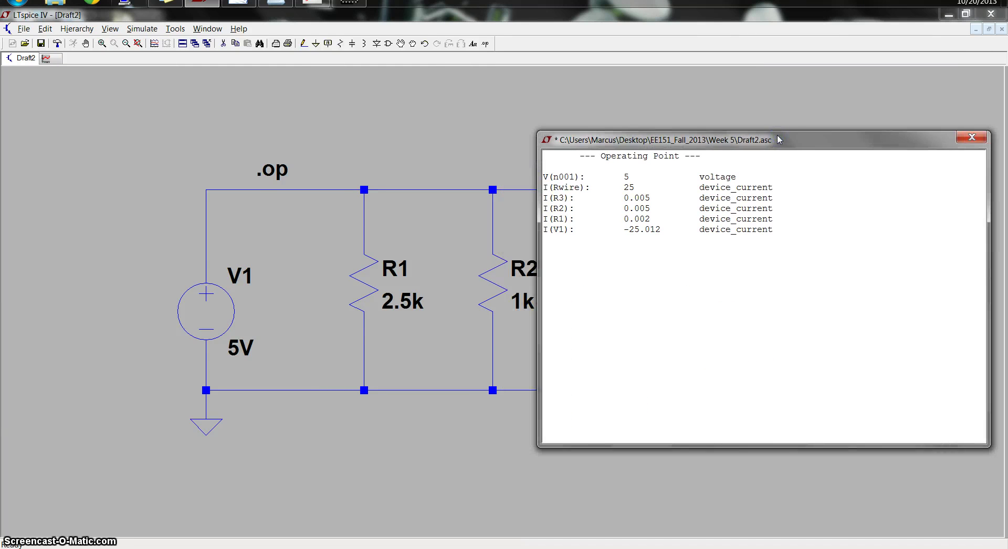
{"action": "left_click", "coordinate": [971, 139]}
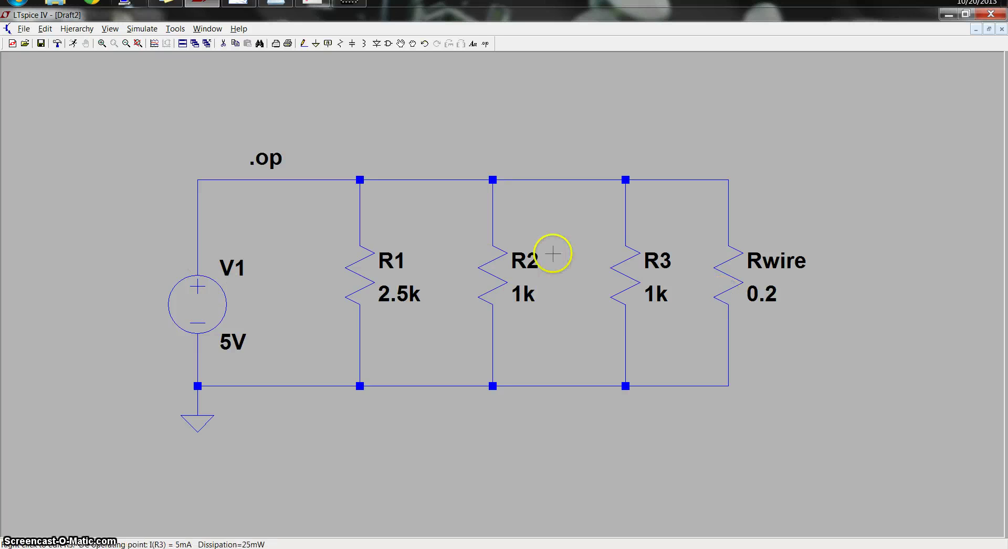
{"action": "left_click", "coordinate": [283, 7]}
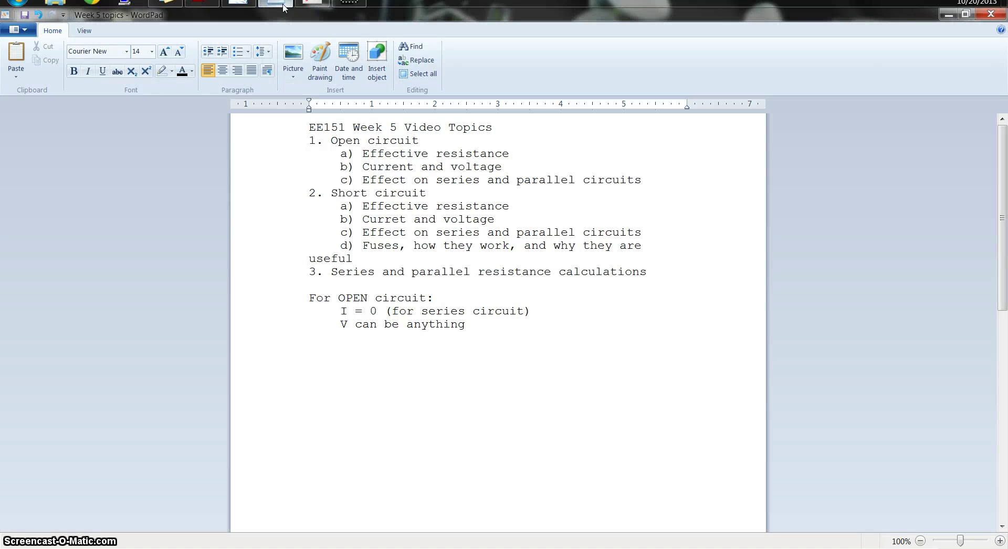
{"action": "left_click", "coordinate": [283, 6]}
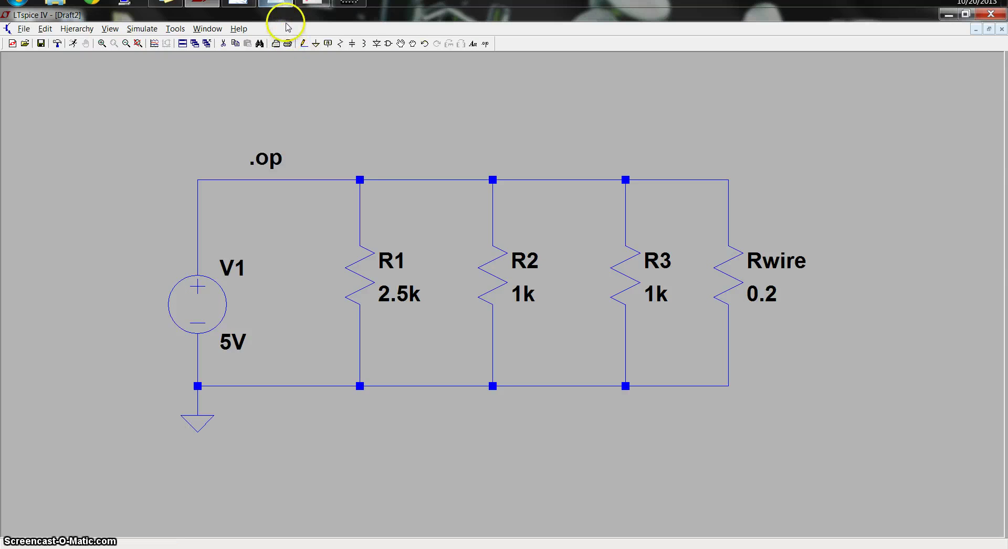
Delete resistors R1, R2 and R3 along with their leftover wire stubs
{"action": "left_click", "coordinate": [303, 43]}
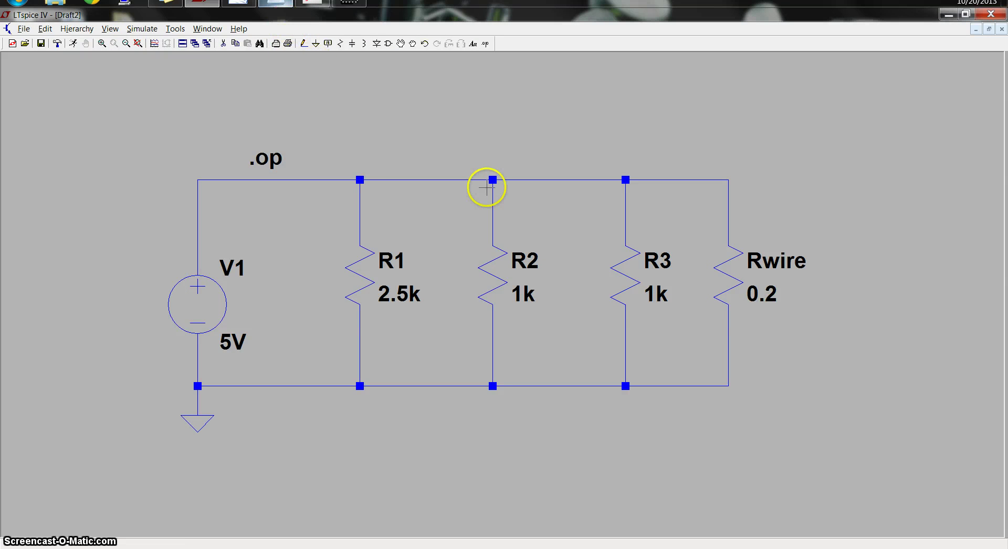
{"action": "left_click", "coordinate": [676, 276]}
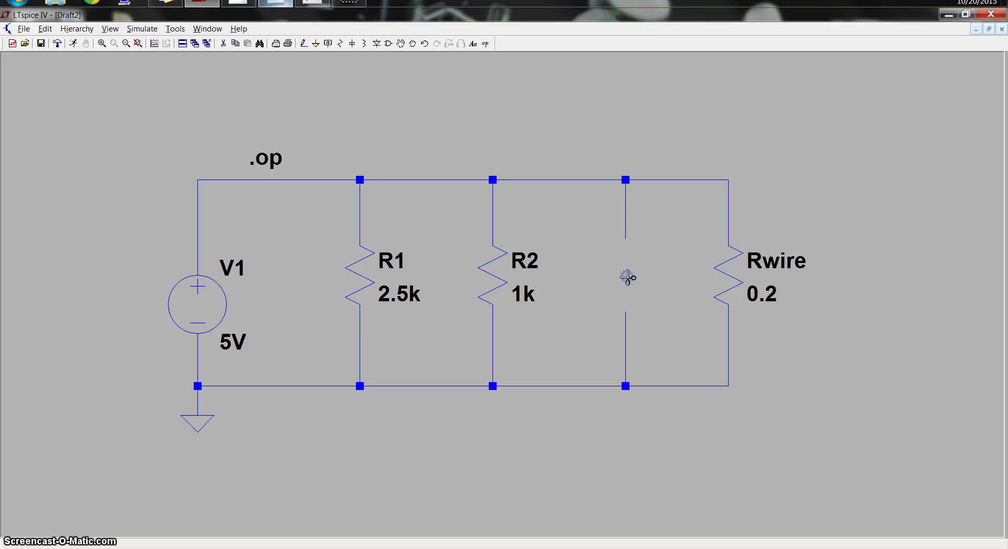
{"action": "left_click", "coordinate": [505, 273]}
{"action": "left_click", "coordinate": [362, 276]}
{"action": "left_click", "coordinate": [361, 225]}
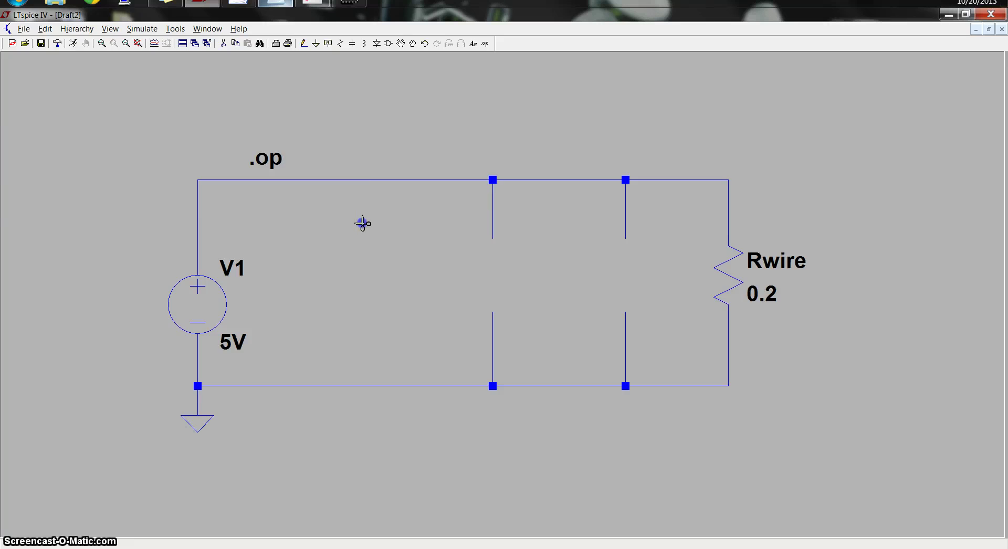
{"action": "left_click", "coordinate": [494, 332]}
{"action": "left_click", "coordinate": [630, 331]}
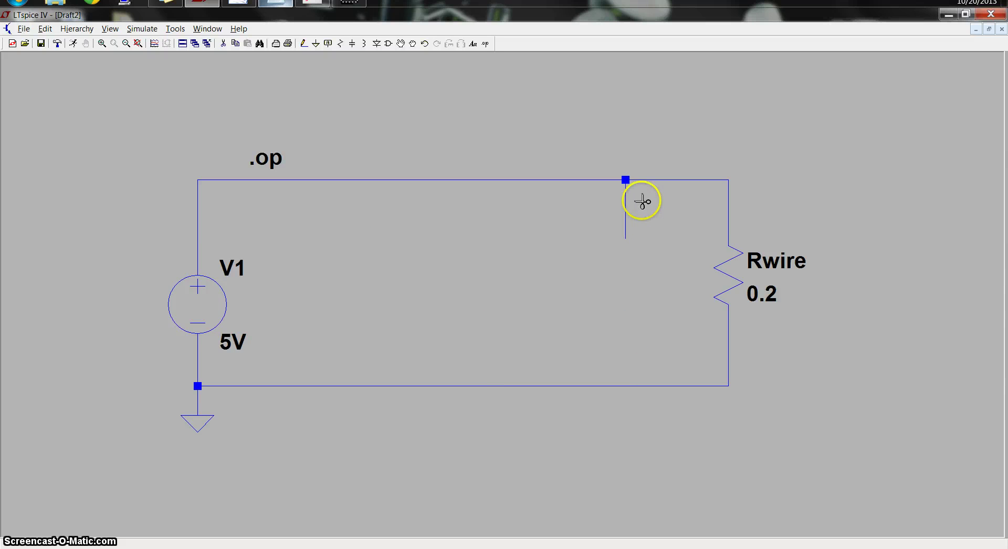
Change Rwire to 5 Ω, run the operating point, and close the results
{"action": "right_click", "coordinate": [740, 277]}
{"action": "type", "text": "5"}
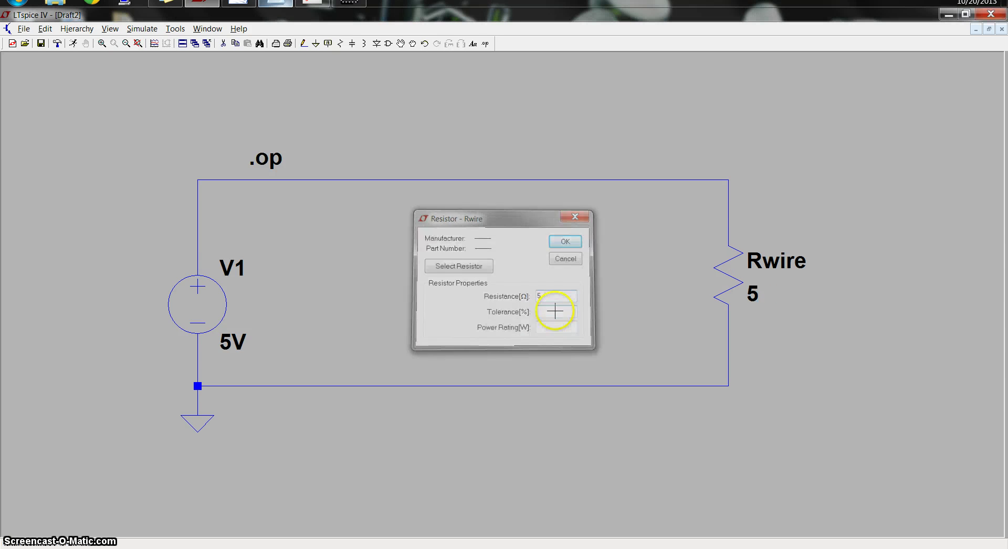
{"action": "key", "text": "Return"}
{"action": "left_click", "coordinate": [142, 28]}
{"action": "left_click", "coordinate": [145, 38]}
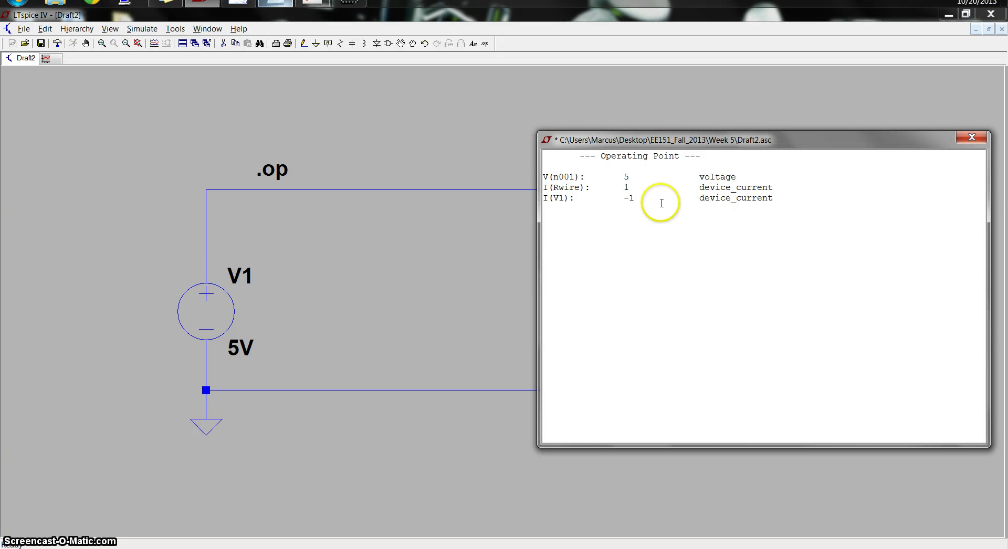
{"action": "double_click", "coordinate": [621, 186]}
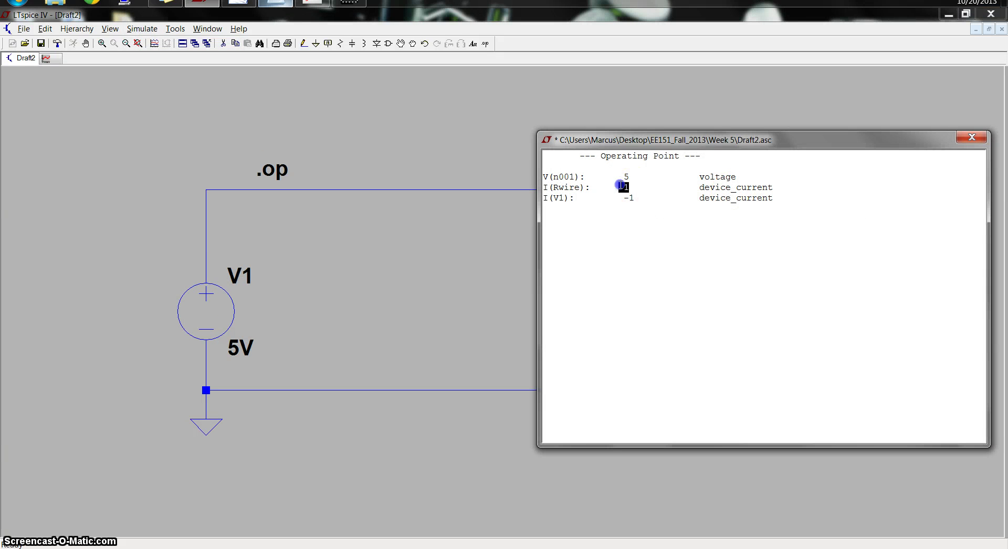
{"action": "left_click", "coordinate": [971, 137]}
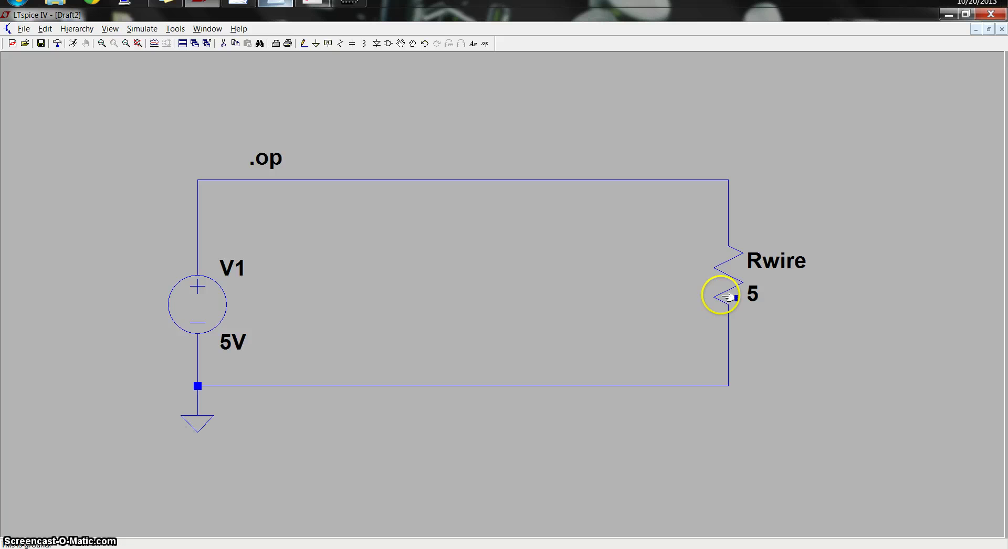
Rename Rwire to R1 and set its resistance to 2
{"action": "right_click", "coordinate": [780, 265]}
{"action": "type", "text": "R"}
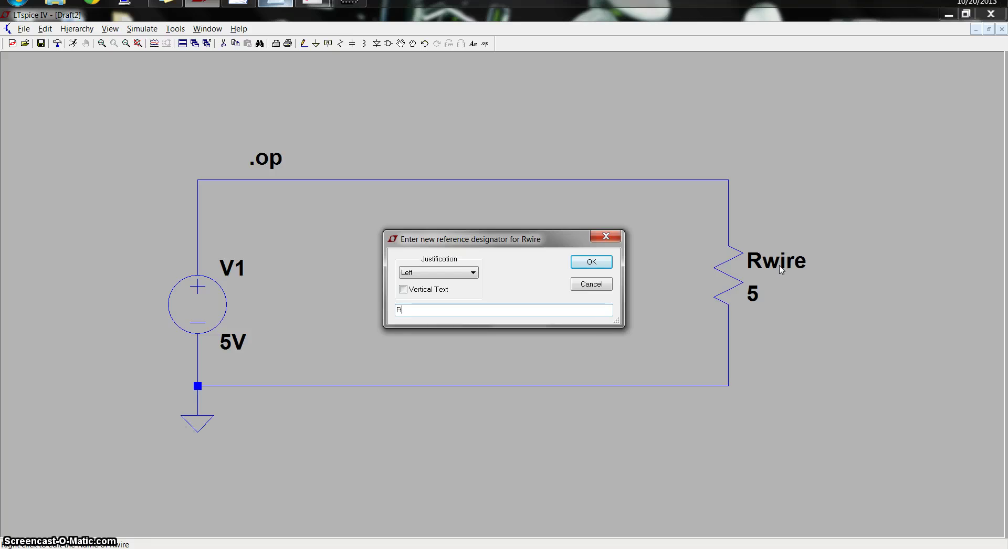
{"action": "type", "text": "1"}
{"action": "key", "text": "Return"}
{"action": "right_click", "coordinate": [742, 279]}
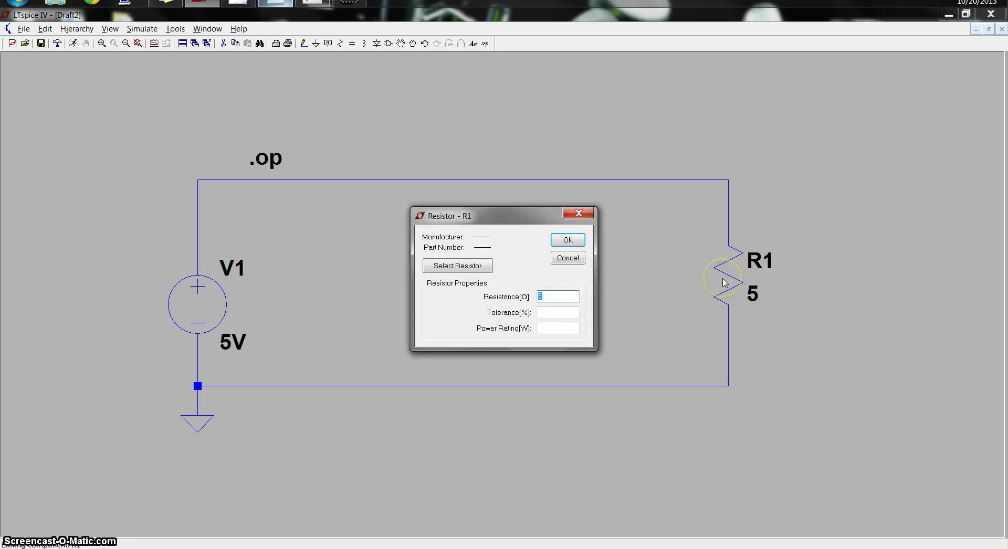
{"action": "type", "text": "2"}
{"action": "key", "text": "Return"}
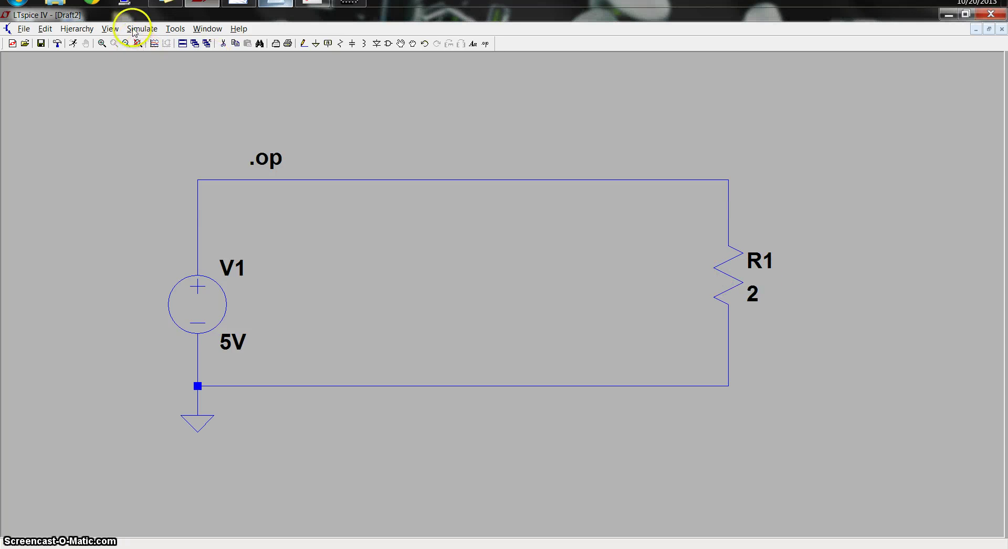
Run the operating-point simulation, check I(R1)=2.5, and move the results window aside
{"action": "left_click", "coordinate": [141, 29]}
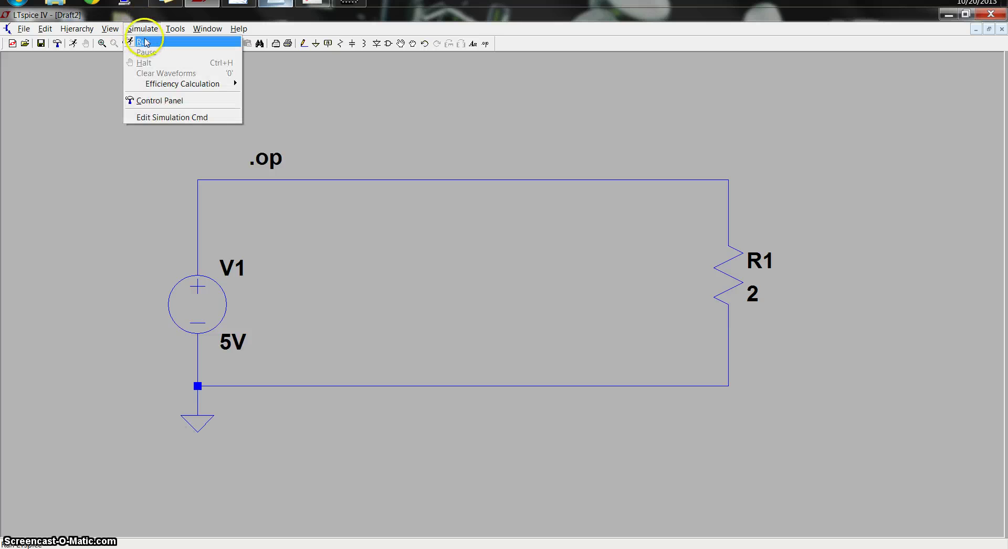
{"action": "left_click", "coordinate": [144, 40]}
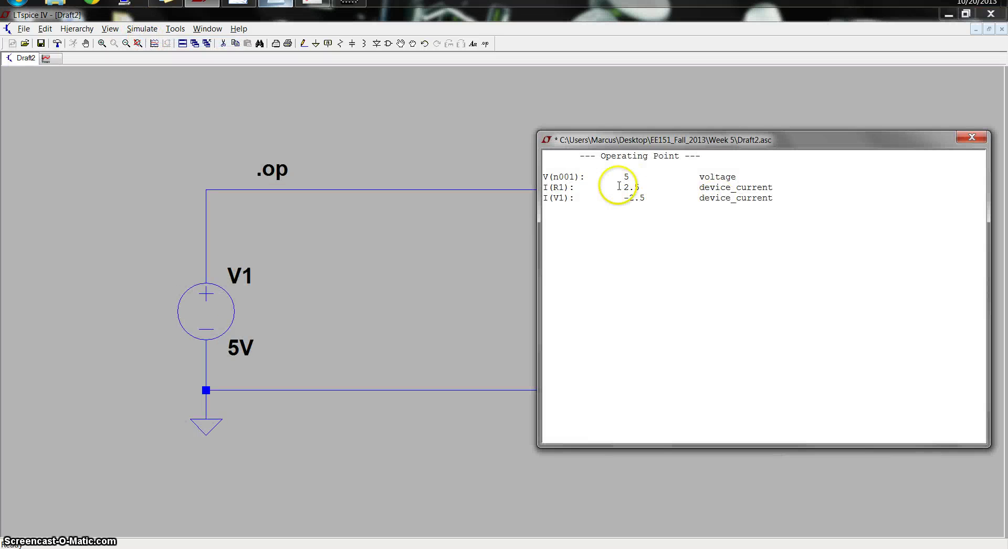
{"action": "left_click", "coordinate": [642, 188]}
{"action": "left_click", "coordinate": [659, 198]}
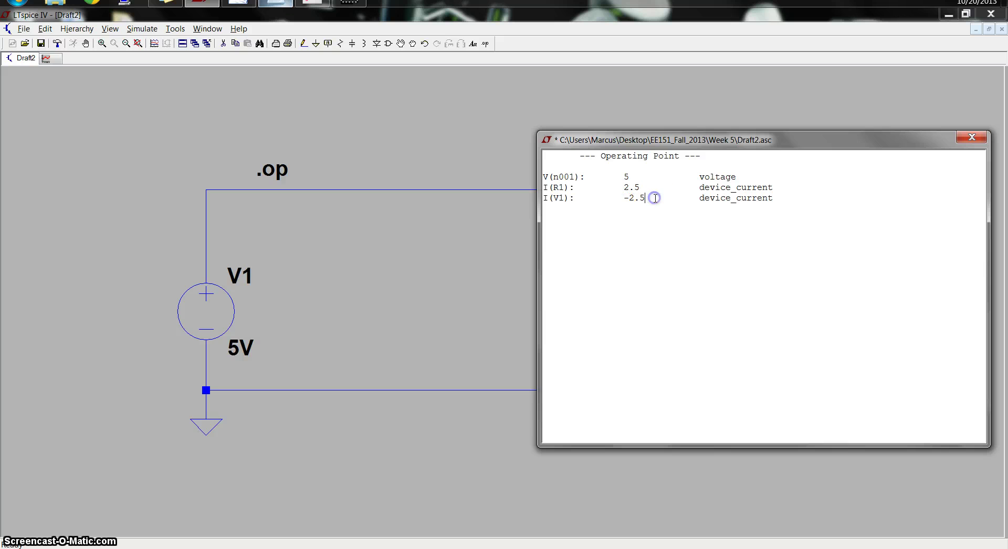
{"action": "left_click_drag", "start_coordinate": [788, 142], "coordinate": [743, 253]}
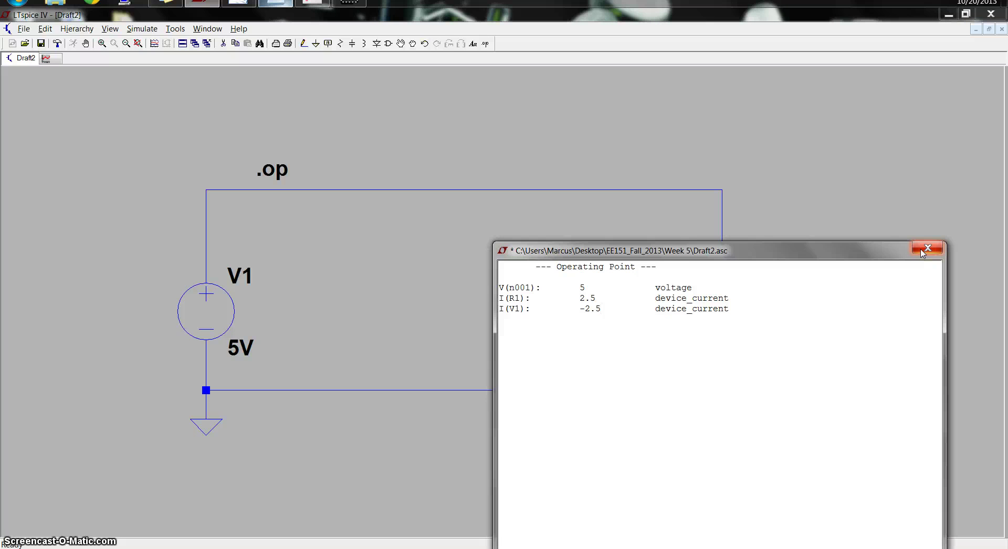
Close the operating-point results and cut the loop's top wire
{"action": "left_click", "coordinate": [580, 296]}
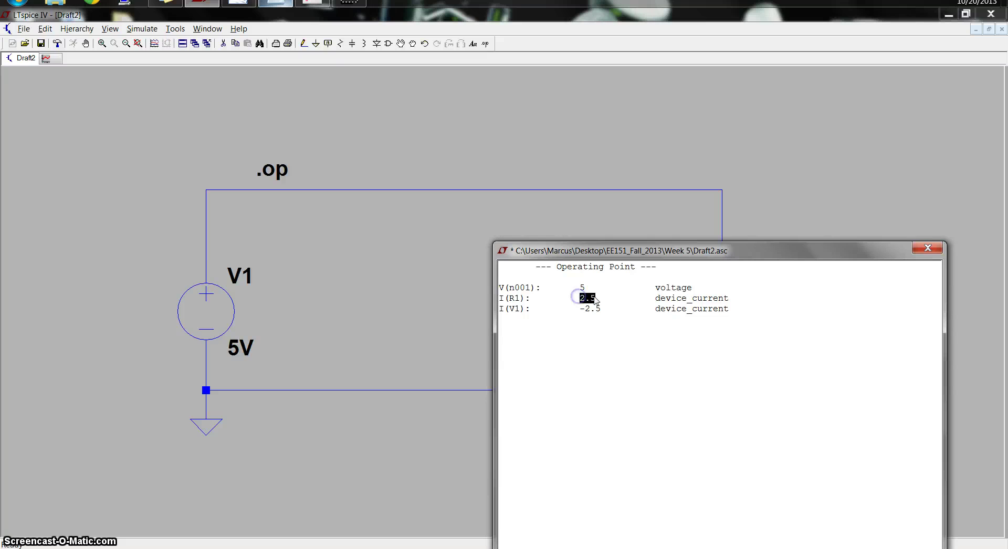
{"action": "left_click", "coordinate": [927, 248]}
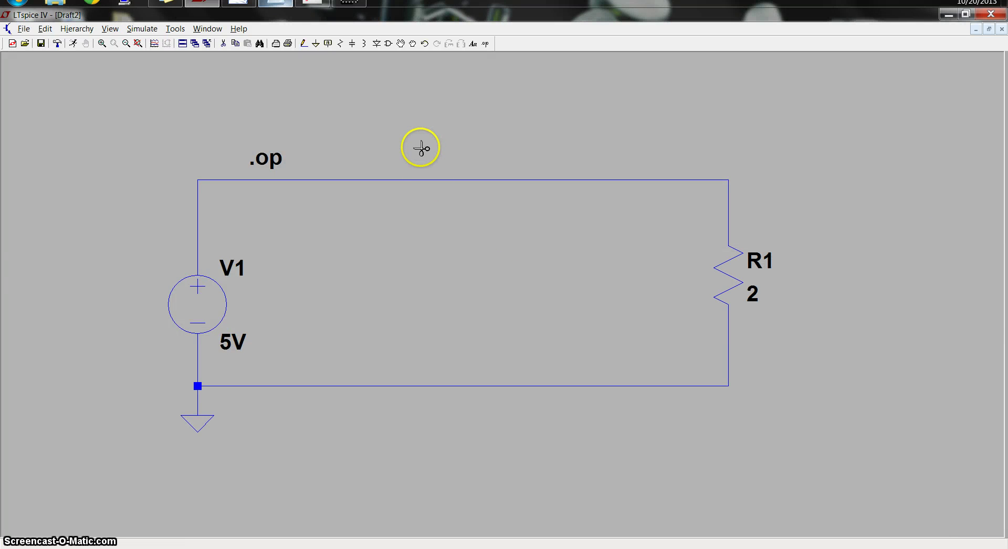
{"action": "left_click", "coordinate": [424, 180]}
Redraw the top wire as two segments from V1 to R1, leaving a gap
{"action": "key", "text": "F3"}
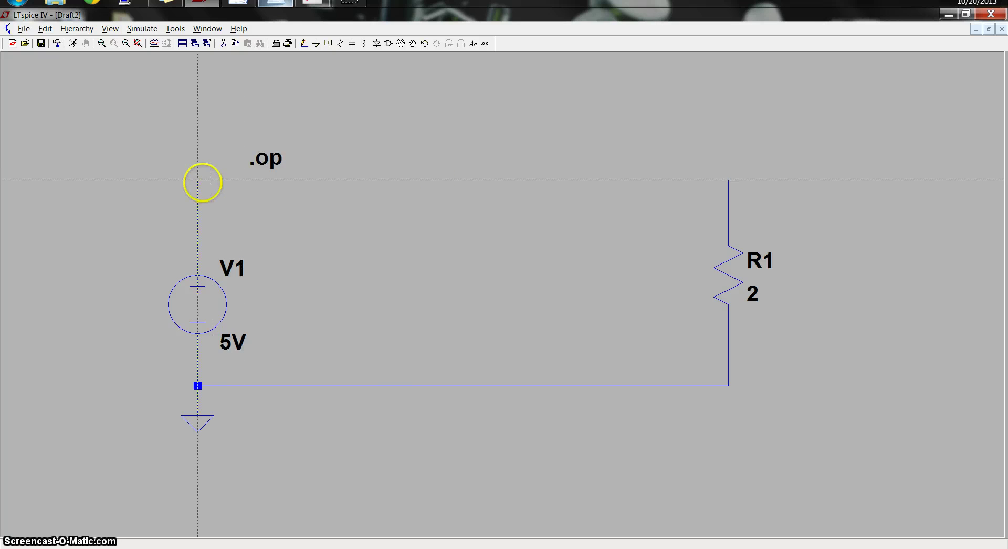
{"action": "left_click", "coordinate": [198, 180]}
{"action": "left_click", "coordinate": [374, 180]}
{"action": "right_click", "coordinate": [420, 231]}
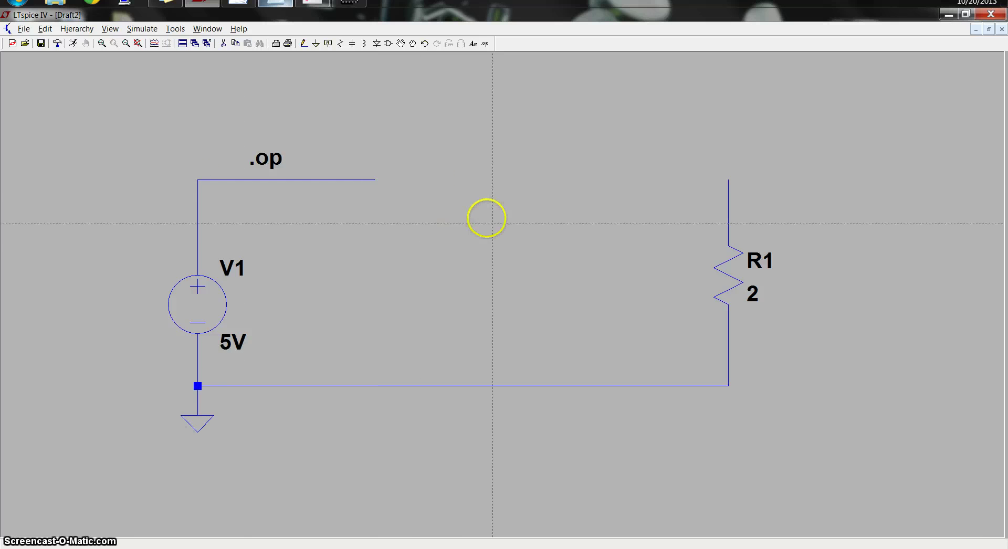
{"action": "left_click", "coordinate": [508, 178]}
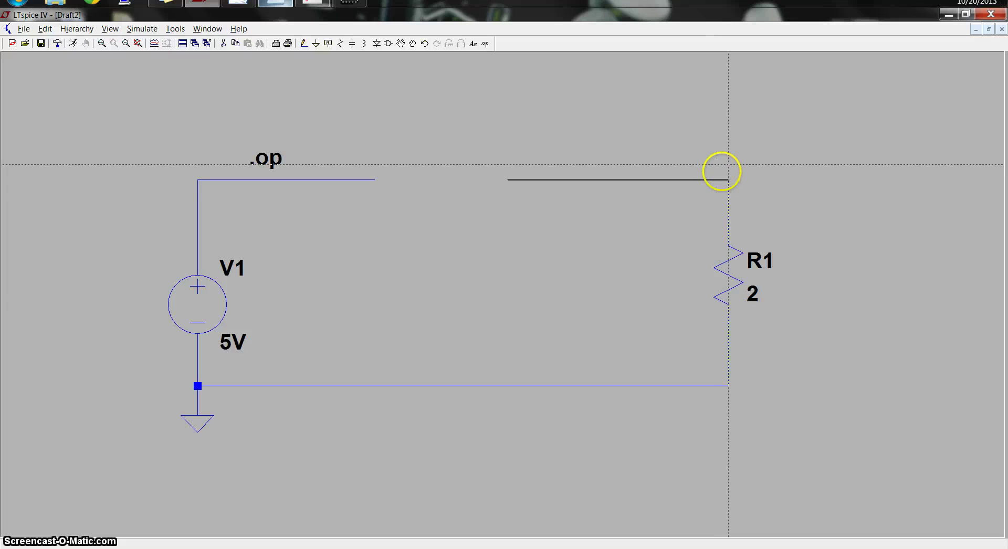
{"action": "left_click", "coordinate": [727, 176]}
{"action": "right_click", "coordinate": [797, 170]}
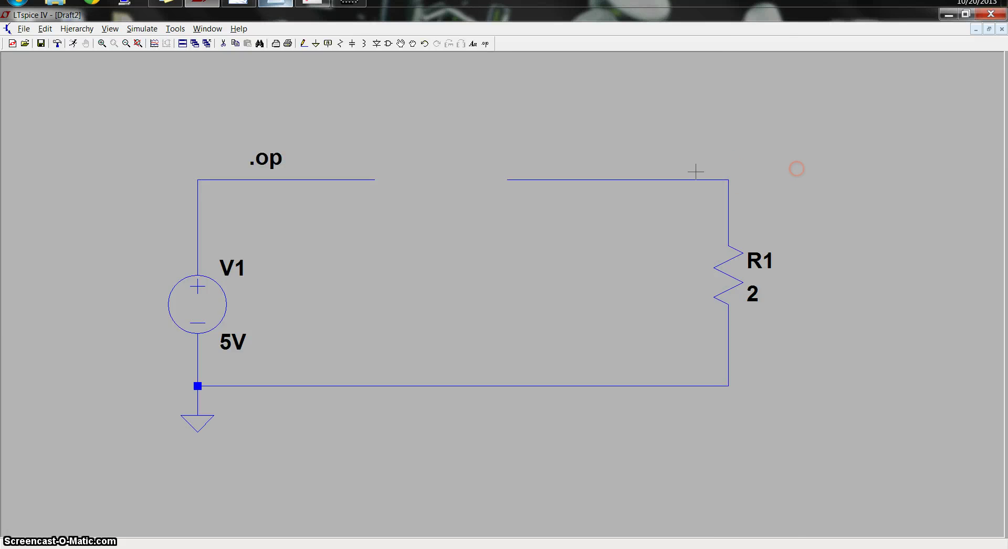
Simulate the open circuit, check V(n002)=0 and zero I(V1), then close the results
{"action": "left_click", "coordinate": [142, 29]}
{"action": "left_click", "coordinate": [137, 39]}
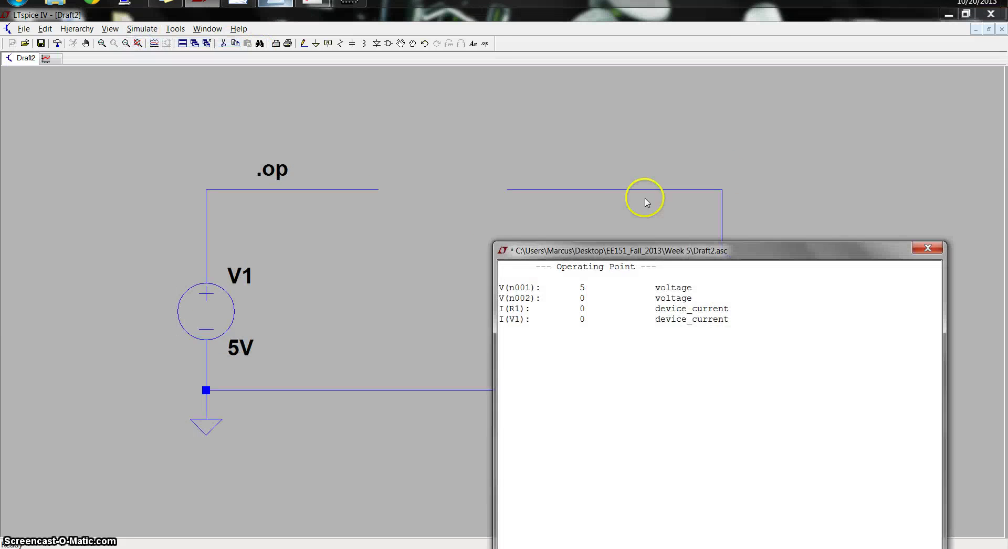
{"action": "left_click_drag", "start_coordinate": [701, 251], "coordinate": [774, 142]}
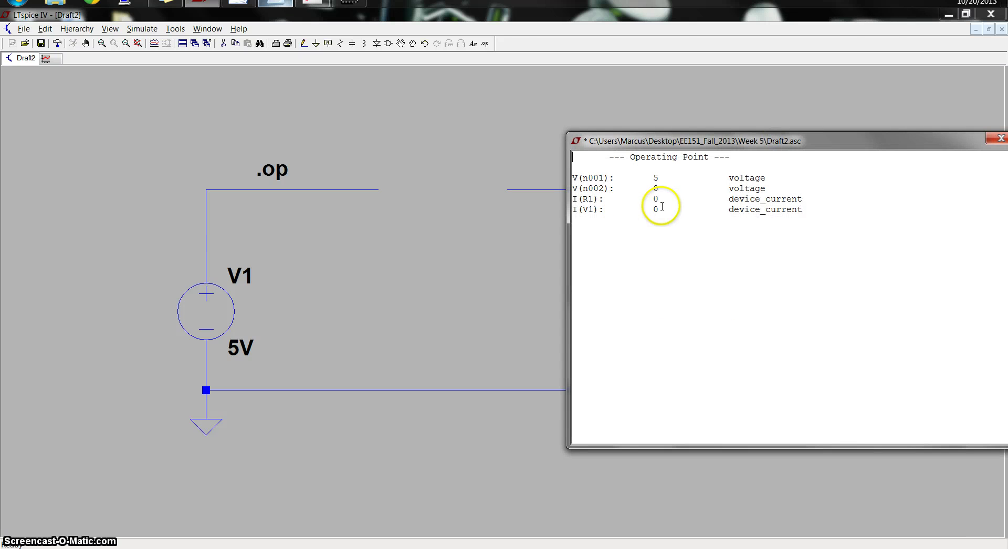
{"action": "left_click_drag", "start_coordinate": [803, 210], "coordinate": [659, 210]}
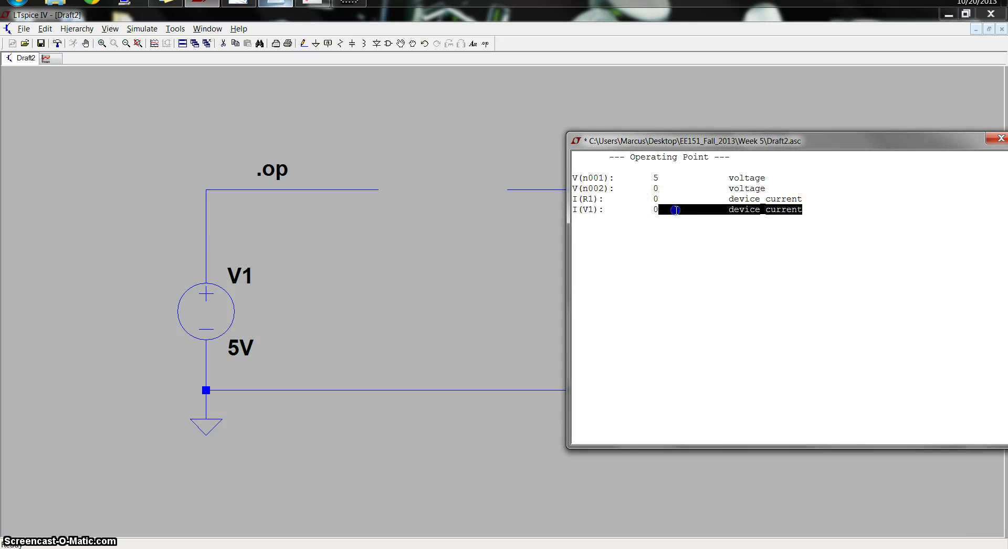
{"action": "left_click", "coordinate": [849, 209]}
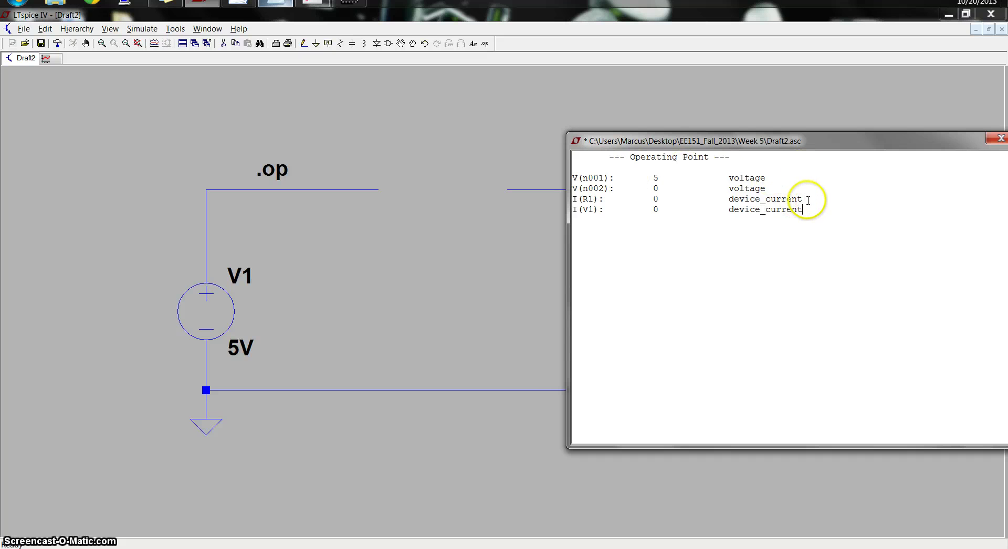
{"action": "left_click_drag", "start_coordinate": [913, 145], "coordinate": [650, 252]}
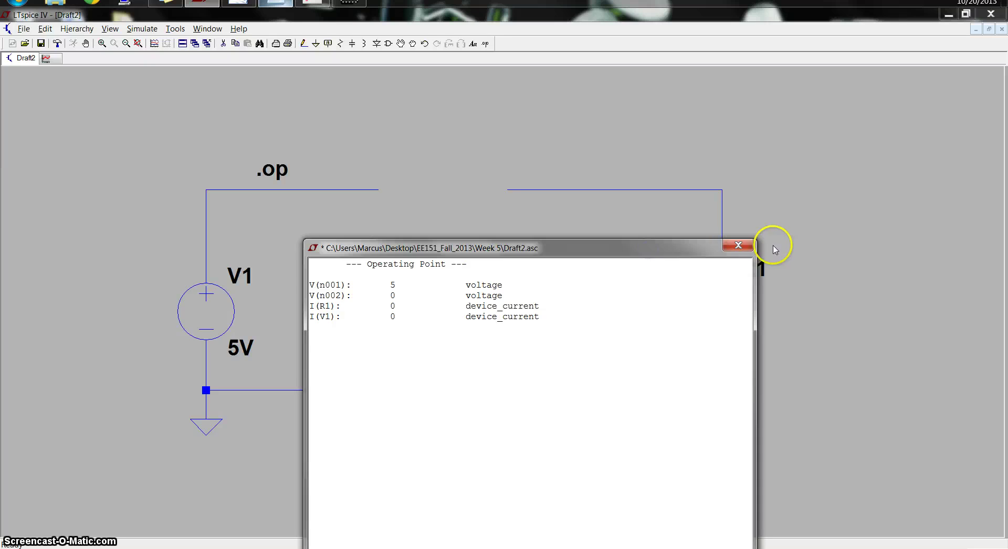
{"action": "left_click", "coordinate": [743, 246]}
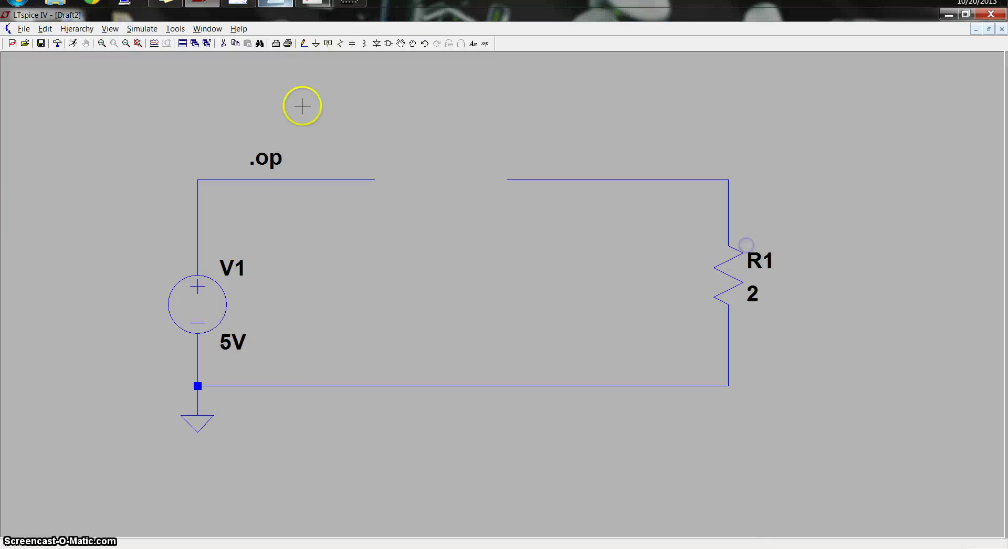
{"action": "left_click", "coordinate": [280, 6]}
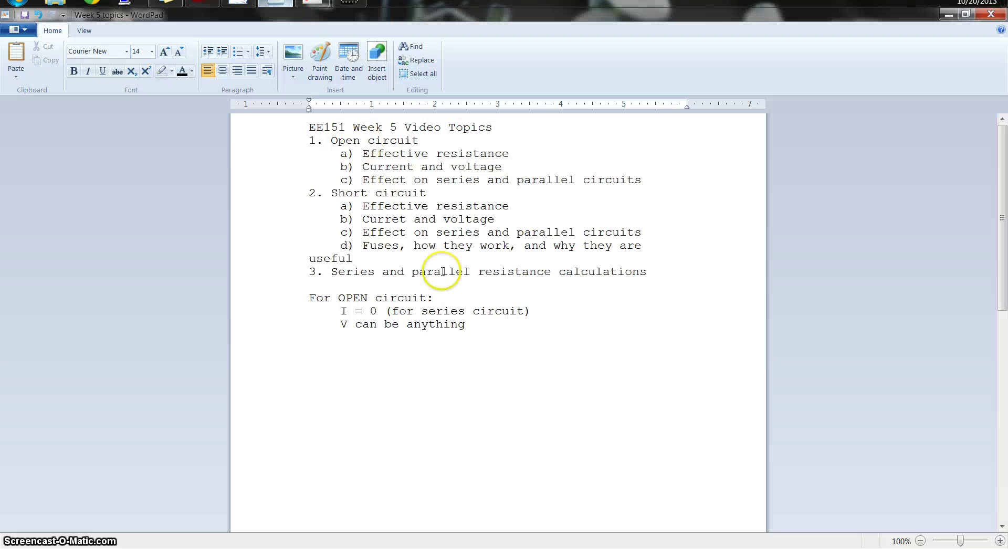
{"action": "left_click", "coordinate": [646, 272]}
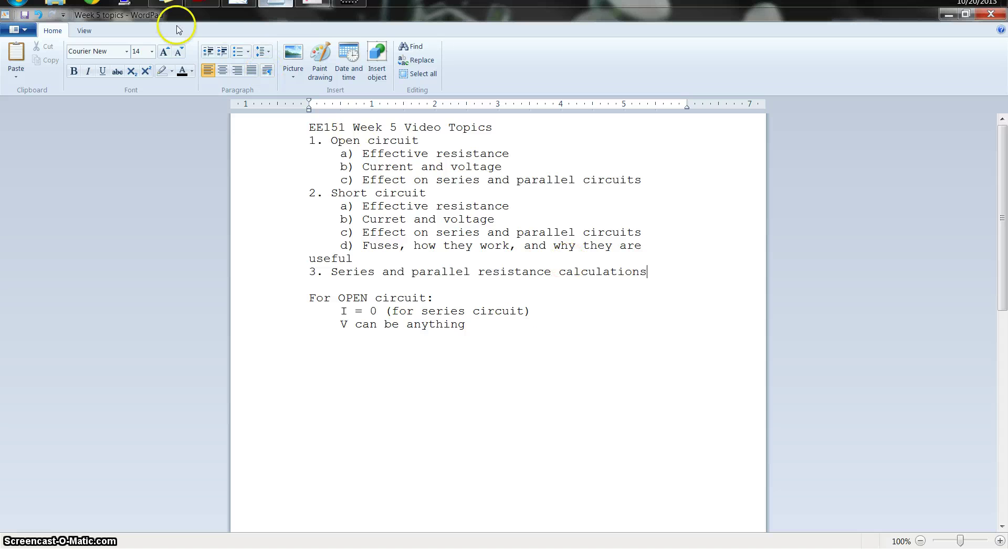
{"action": "left_click", "coordinate": [289, 6]}
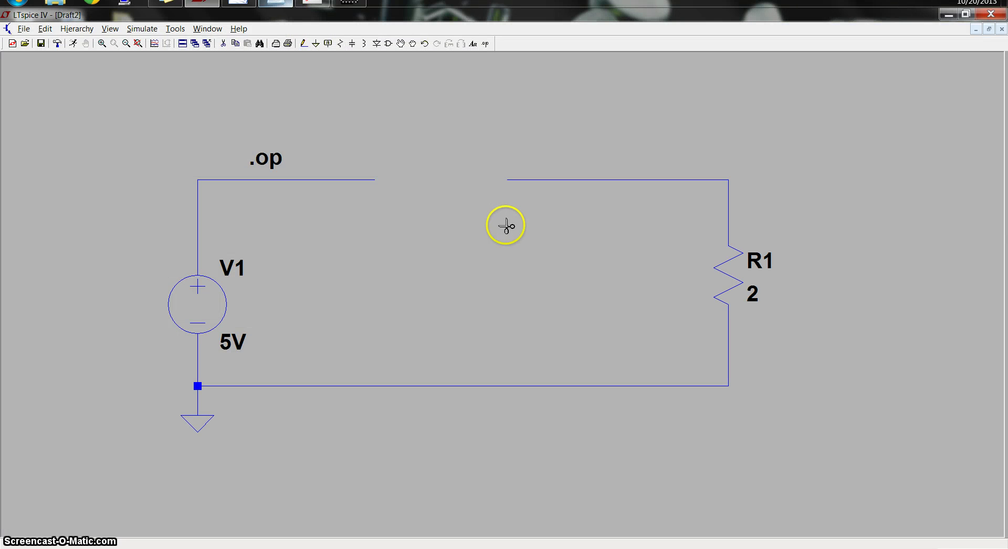
Delete the 2 Ω R1 and place three resistors stacked vertically
{"action": "left_click", "coordinate": [731, 273]}
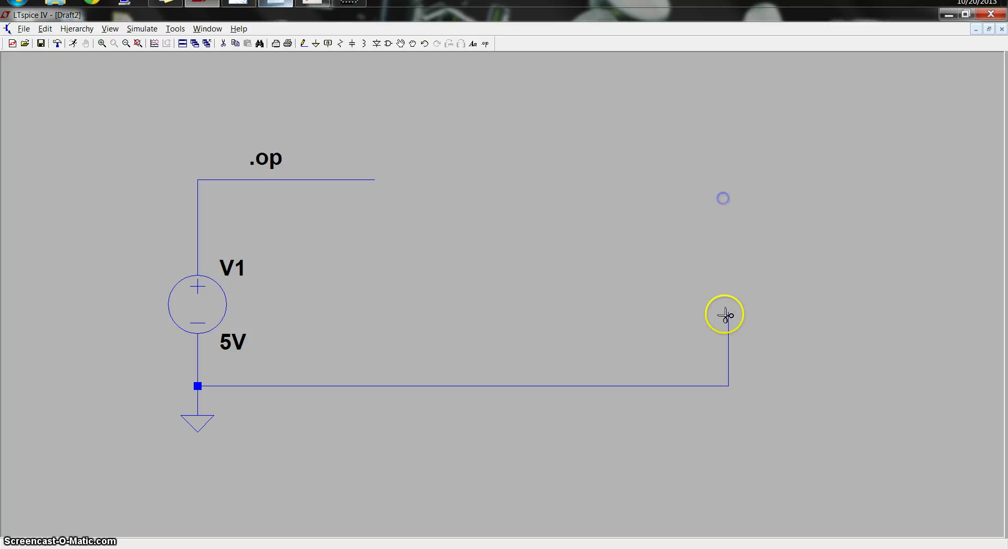
{"action": "key", "text": "r"}
{"action": "left_click", "coordinate": [463, 112]}
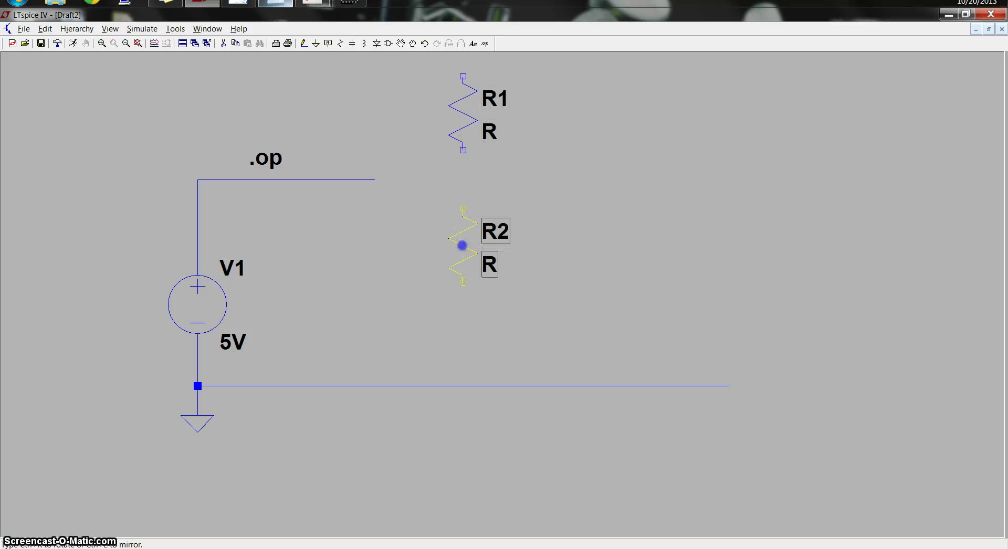
{"action": "left_click", "coordinate": [463, 245]}
{"action": "left_click", "coordinate": [464, 346]}
Wire the three resistors in series from the source's top wire down to ground
{"action": "key", "text": "F3"}
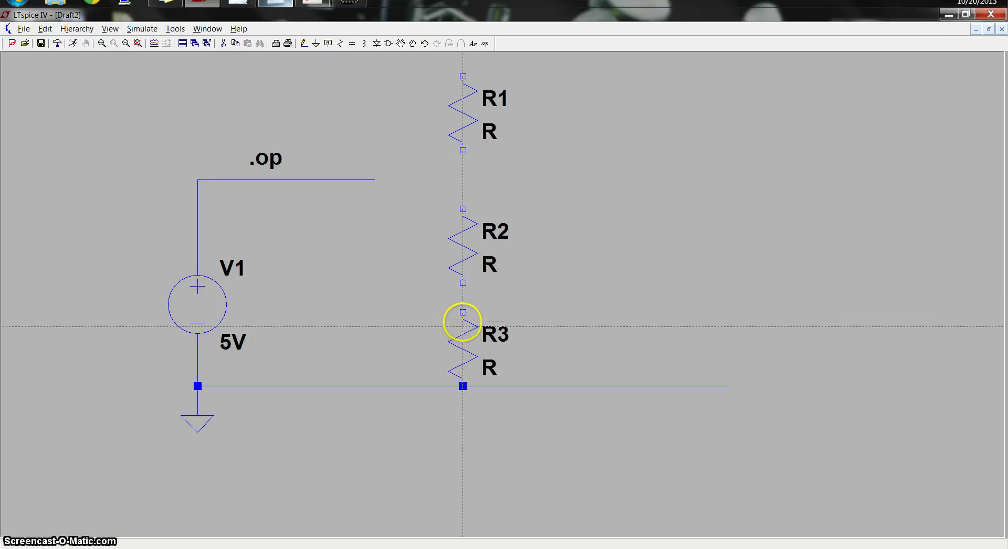
{"action": "left_click", "coordinate": [462, 315]}
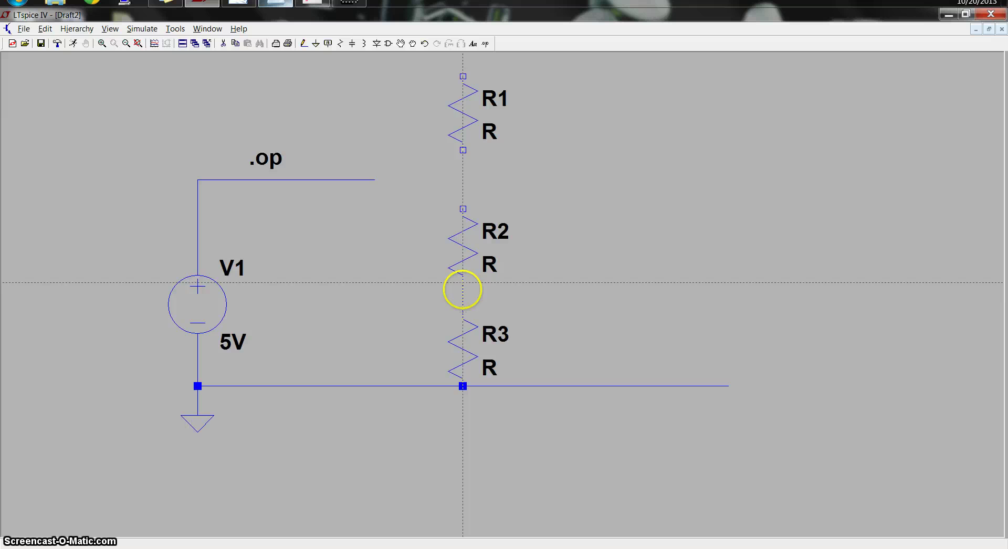
{"action": "left_click", "coordinate": [462, 273]}
{"action": "left_click", "coordinate": [462, 209]}
{"action": "left_click", "coordinate": [463, 150]}
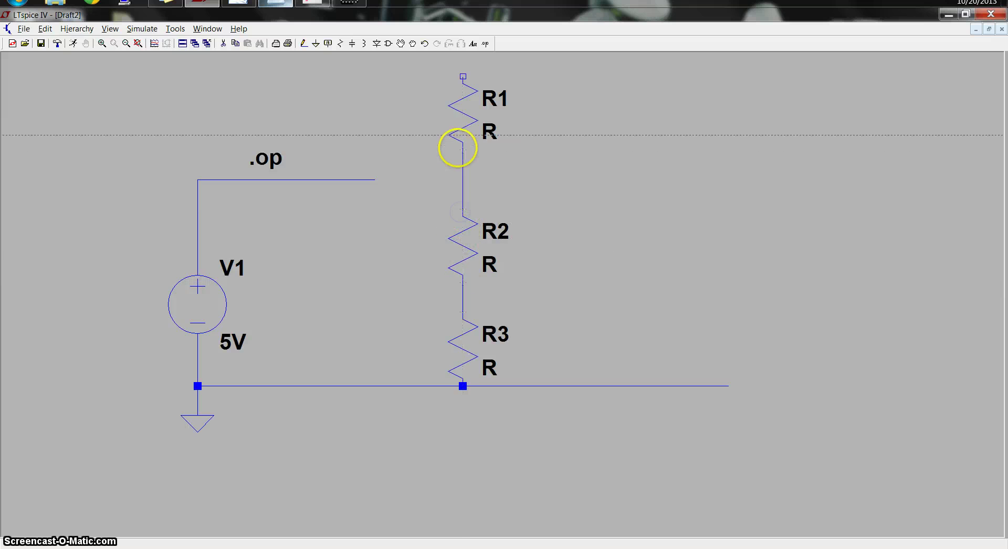
{"action": "left_click", "coordinate": [463, 76]}
{"action": "left_click", "coordinate": [389, 180]}
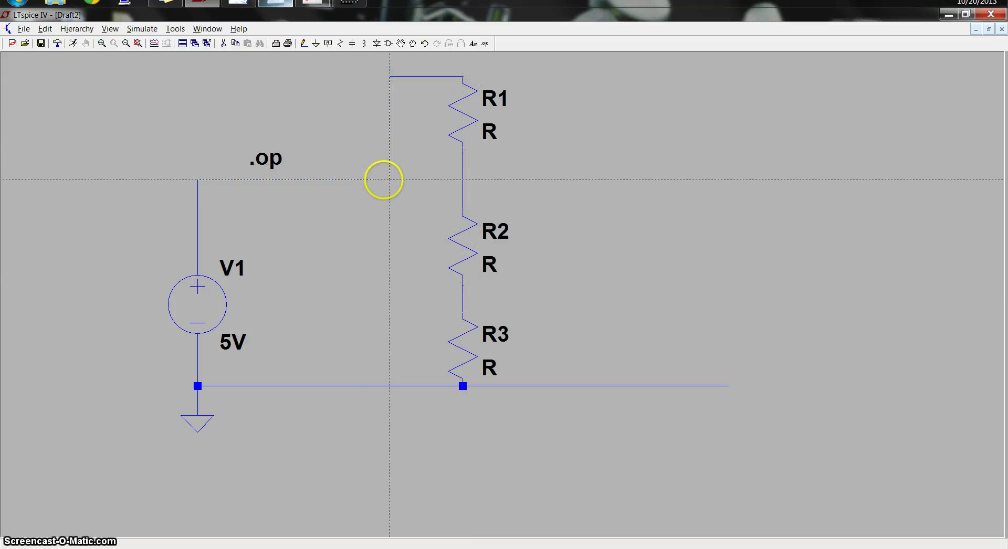
{"action": "right_click", "coordinate": [366, 179]}
Set R1 to 1k, R2 to 2k and R3 to 3k
{"action": "right_click", "coordinate": [473, 106]}
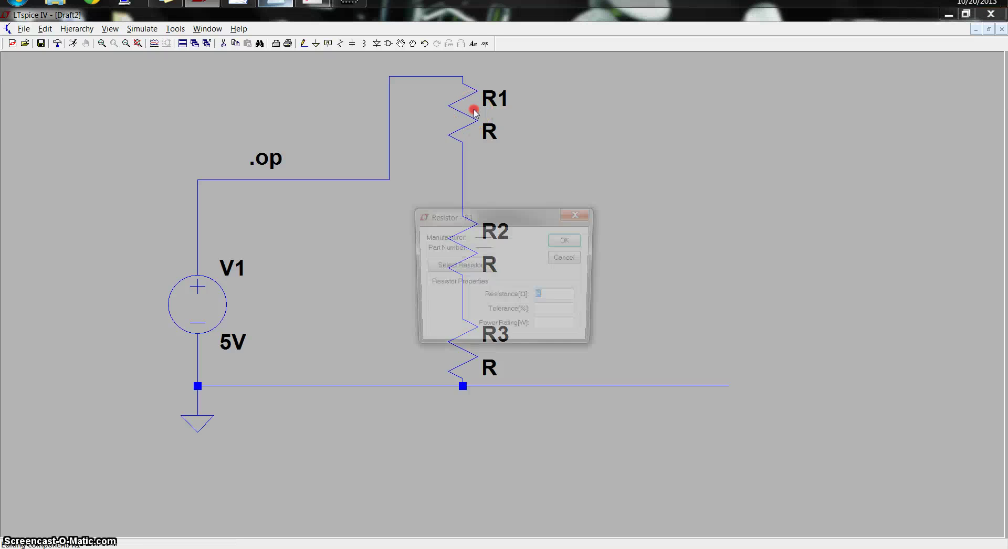
{"action": "type", "text": "1k"}
{"action": "key", "text": "Return"}
{"action": "right_click", "coordinate": [463, 237]}
{"action": "type", "text": "2k"}
{"action": "key", "text": "Return"}
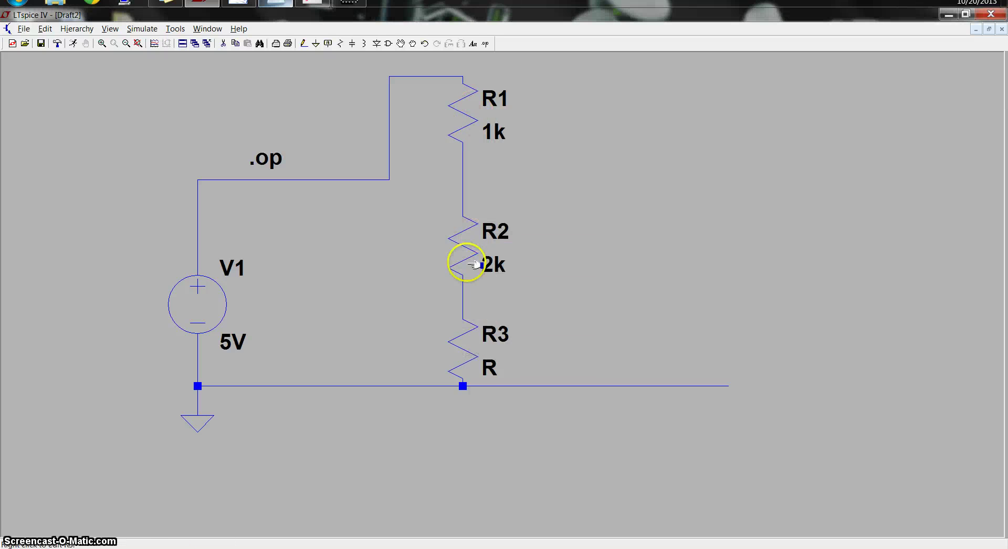
{"action": "right_click", "coordinate": [471, 366]}
{"action": "type", "text": "3k"}
{"action": "key", "text": "Return"}
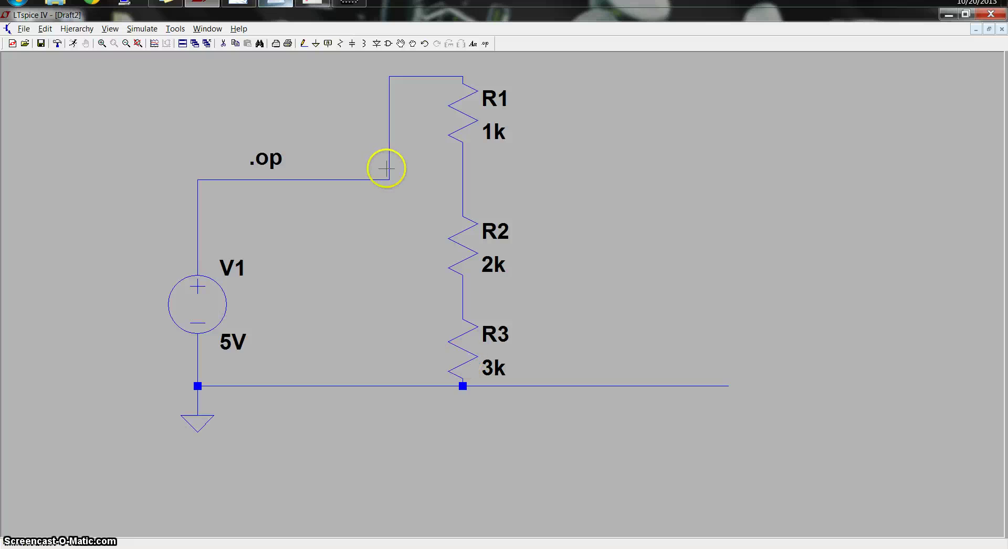
Simulate the series chain, reading V(n002)=4.16667, V(n003)=2.5 and 0.000833333 A, then close
{"action": "left_click", "coordinate": [141, 28]}
{"action": "left_click", "coordinate": [140, 40]}
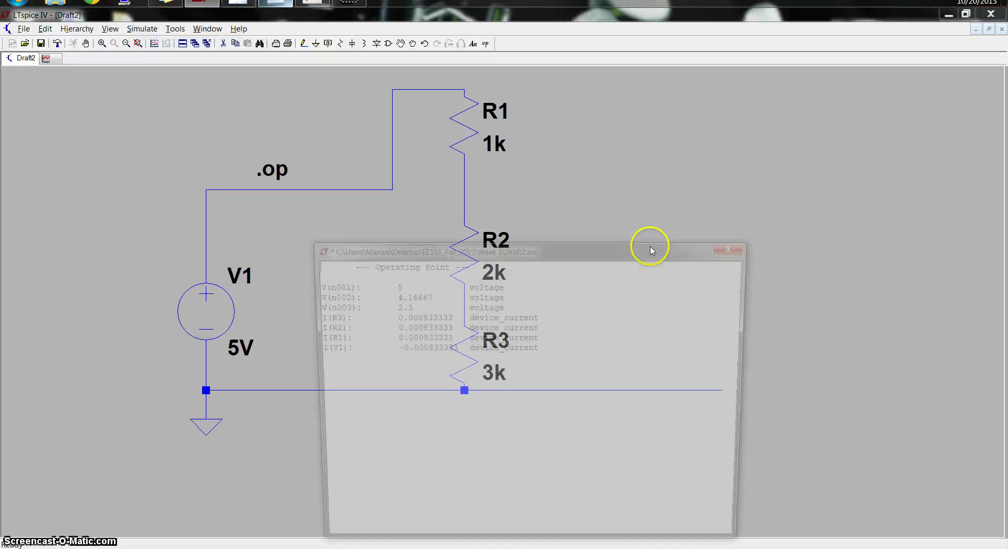
{"action": "left_click_drag", "start_coordinate": [619, 237], "coordinate": [859, 122]}
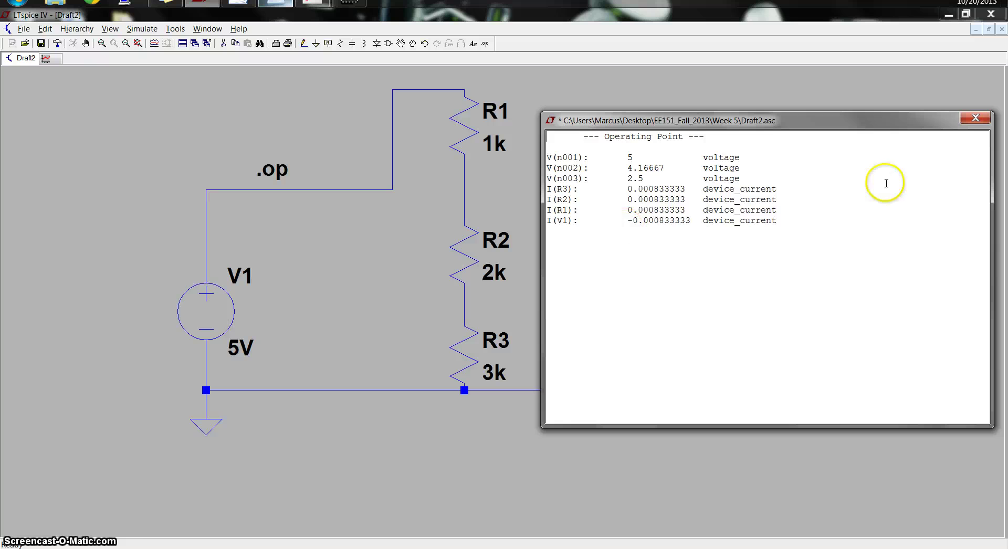
{"action": "left_click", "coordinate": [976, 118]}
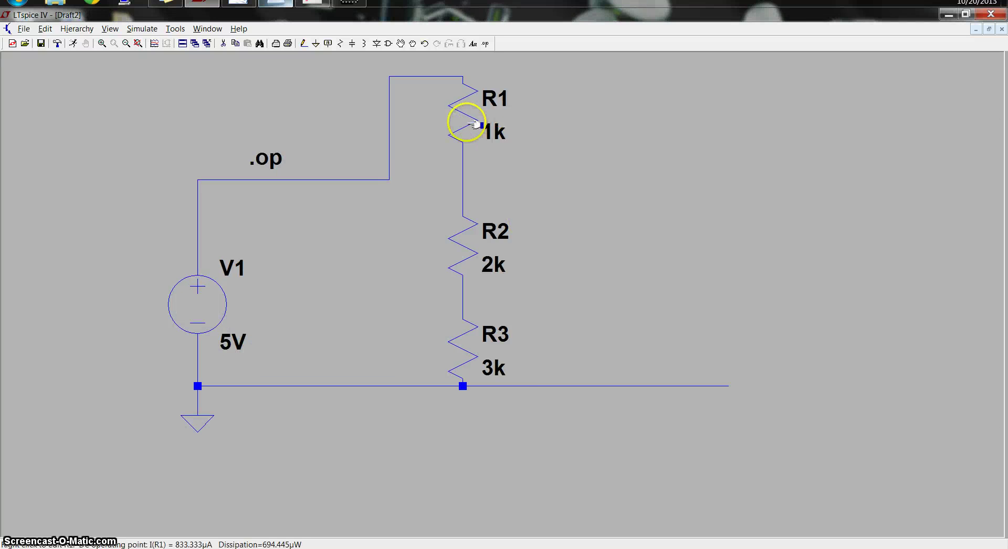
Set R1 to 6k, delete R2 and R3, and wire R1 down to ground
{"action": "right_click", "coordinate": [474, 125]}
{"action": "key", "text": "Return"}
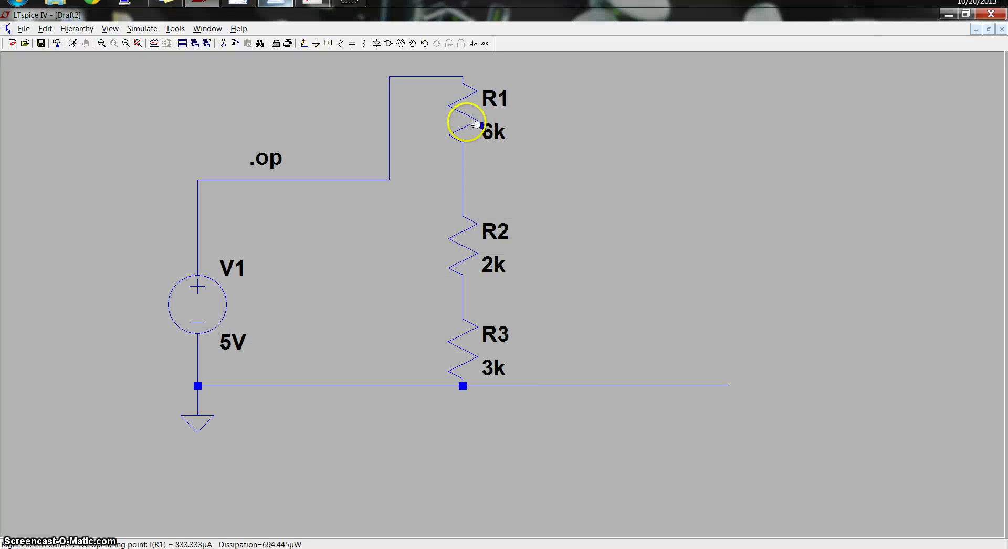
{"action": "left_click", "coordinate": [453, 232]}
{"action": "left_click", "coordinate": [463, 342]}
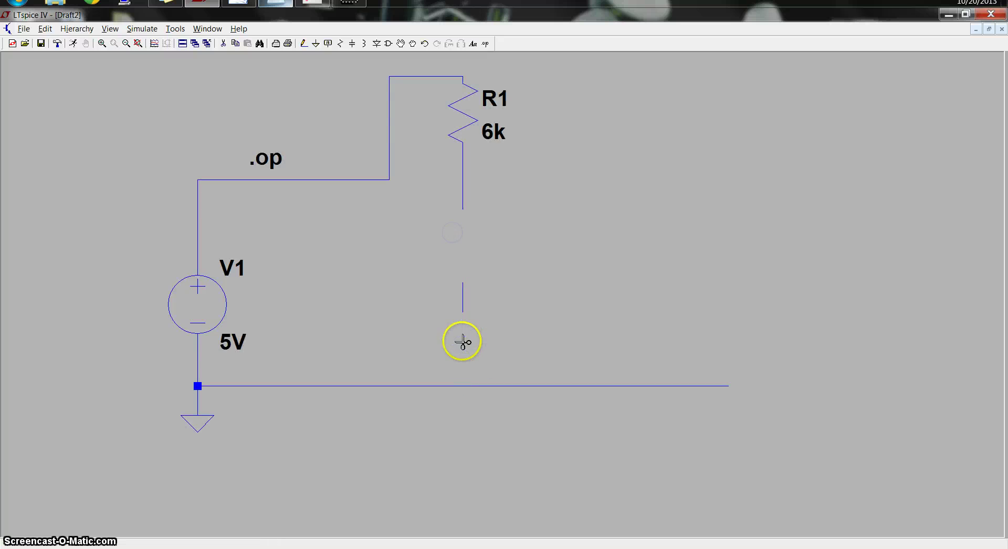
{"action": "key", "text": "F3"}
{"action": "left_click", "coordinate": [462, 194]}
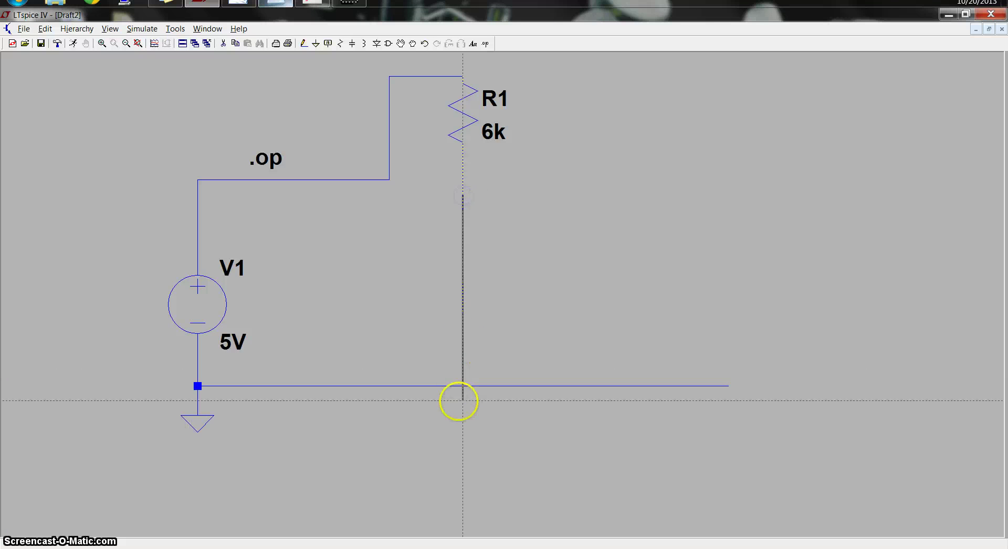
{"action": "left_click", "coordinate": [462, 386]}
{"action": "right_click", "coordinate": [589, 280]}
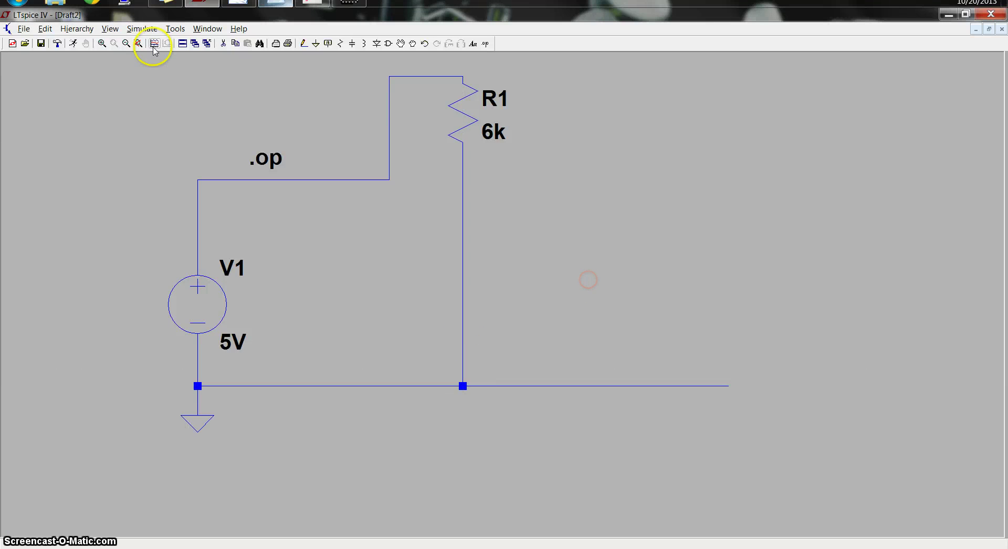
Run the simulation, confirm I(R1) is 0.000833333, and close the results
{"action": "left_click", "coordinate": [140, 29]}
{"action": "left_click", "coordinate": [140, 39]}
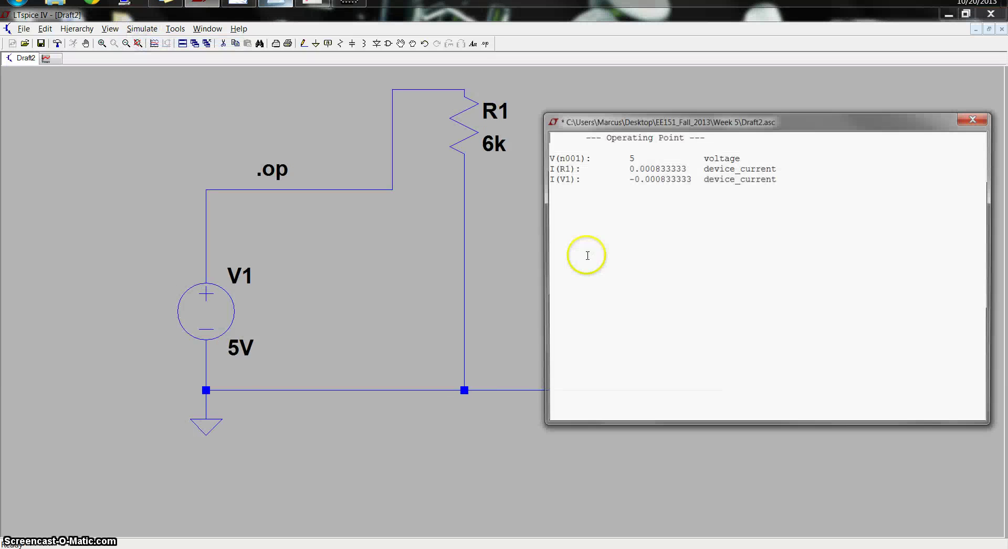
{"action": "left_click", "coordinate": [682, 168]}
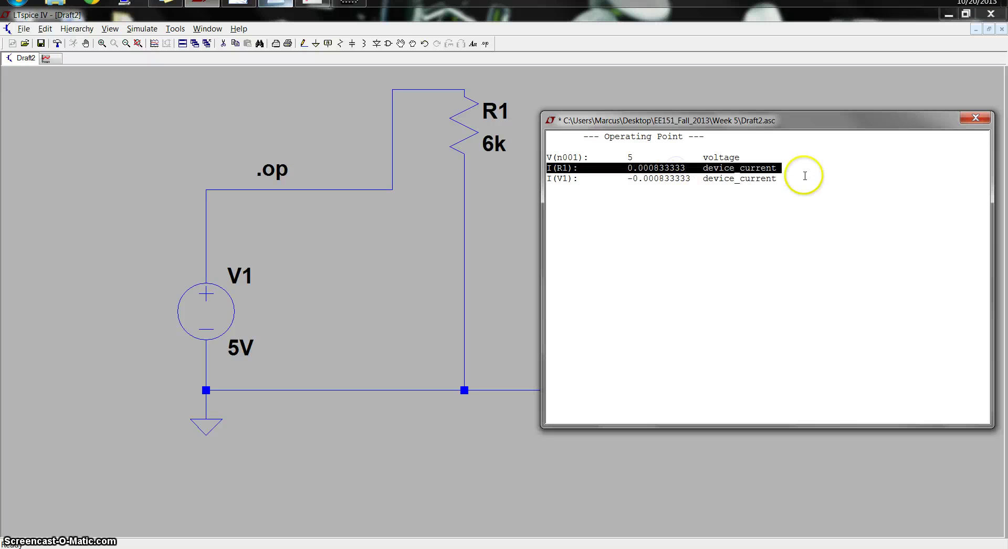
{"action": "left_click", "coordinate": [976, 117]}
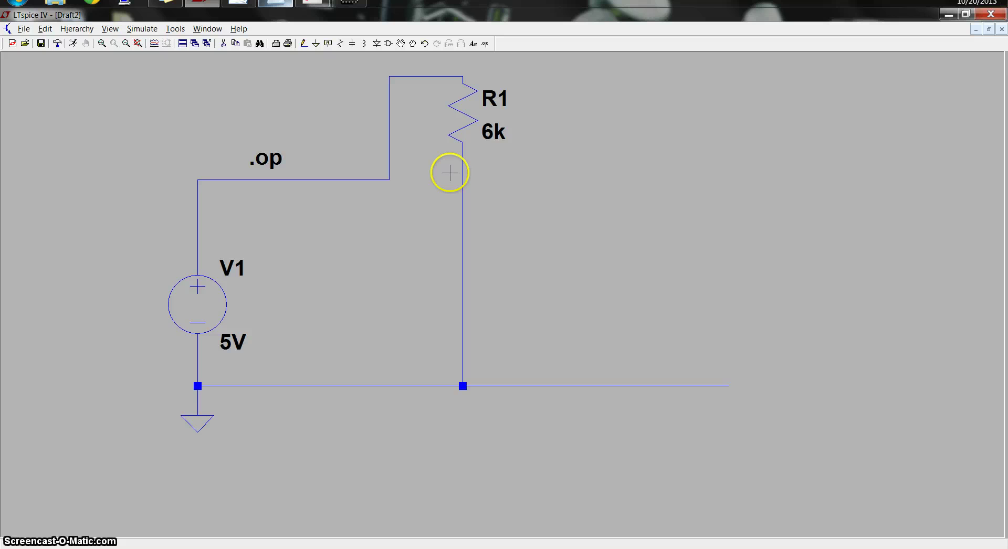
Delete R1 and its vertical wire, then place three resistors side by side
{"action": "left_click", "coordinate": [465, 131]}
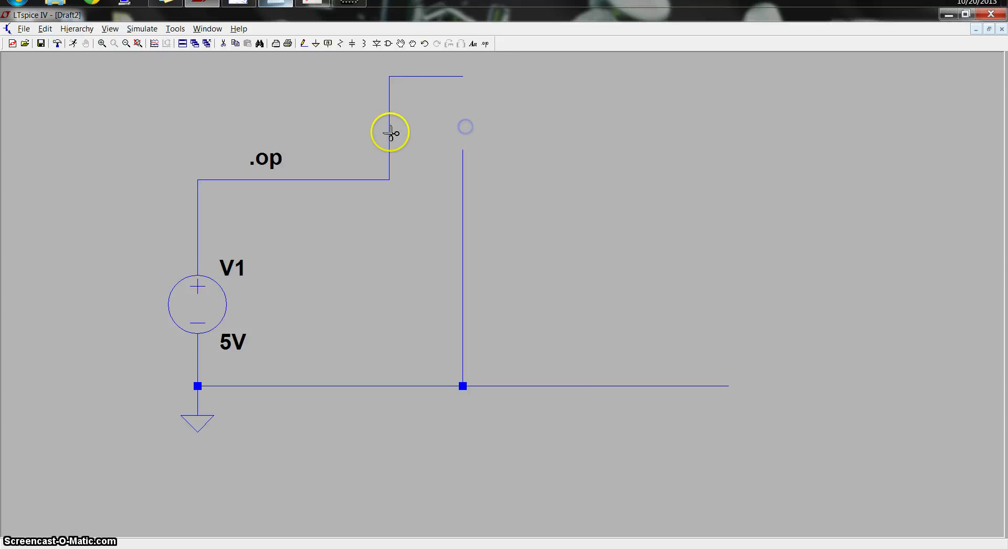
{"action": "left_click", "coordinate": [390, 131]}
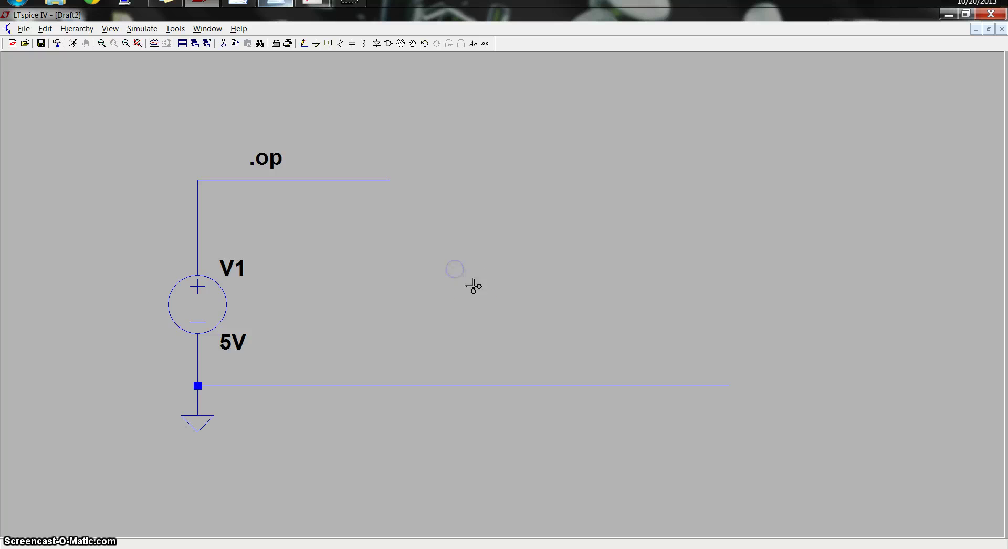
{"action": "key", "text": "r"}
{"action": "left_click", "coordinate": [418, 275]}
{"action": "left_click", "coordinate": [507, 275]}
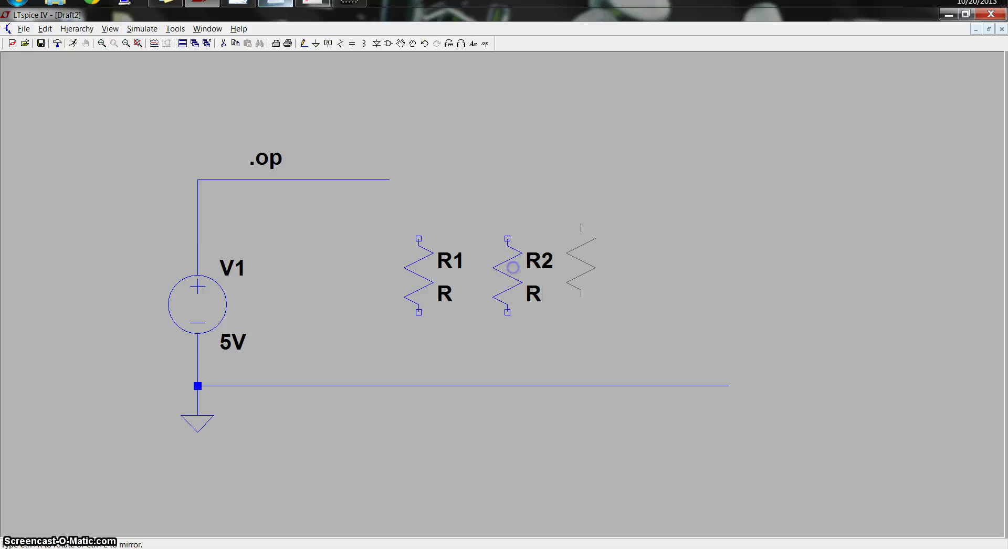
{"action": "left_click", "coordinate": [625, 260]}
Wire each of the three resistors between the top wire and the ground line
{"action": "key", "text": "F3"}
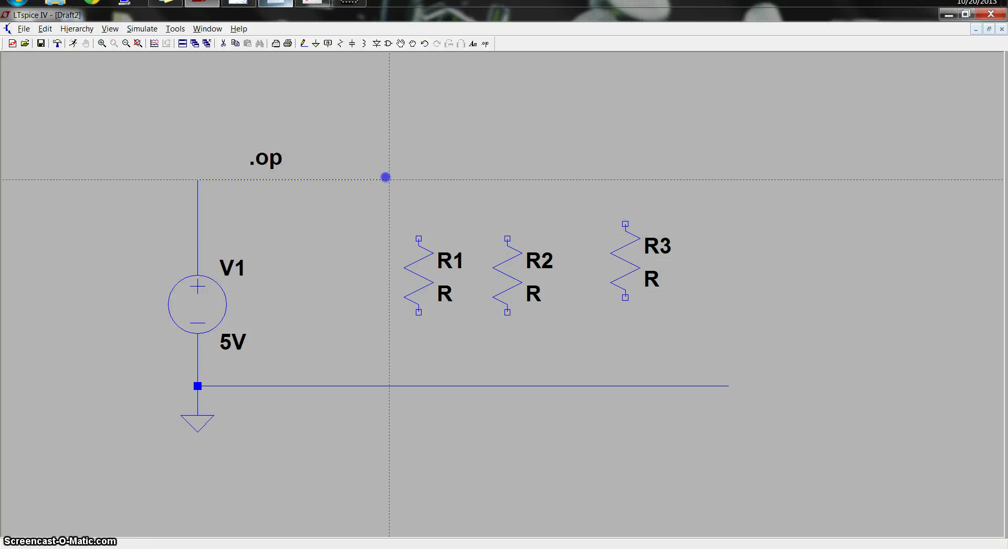
{"action": "left_click", "coordinate": [419, 239]}
{"action": "left_click", "coordinate": [418, 312]}
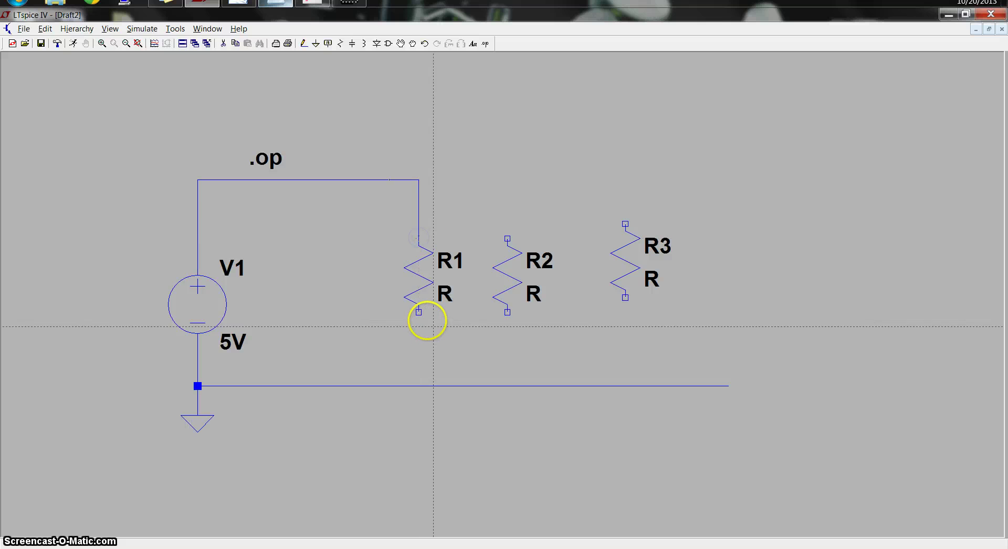
{"action": "left_click", "coordinate": [419, 386]}
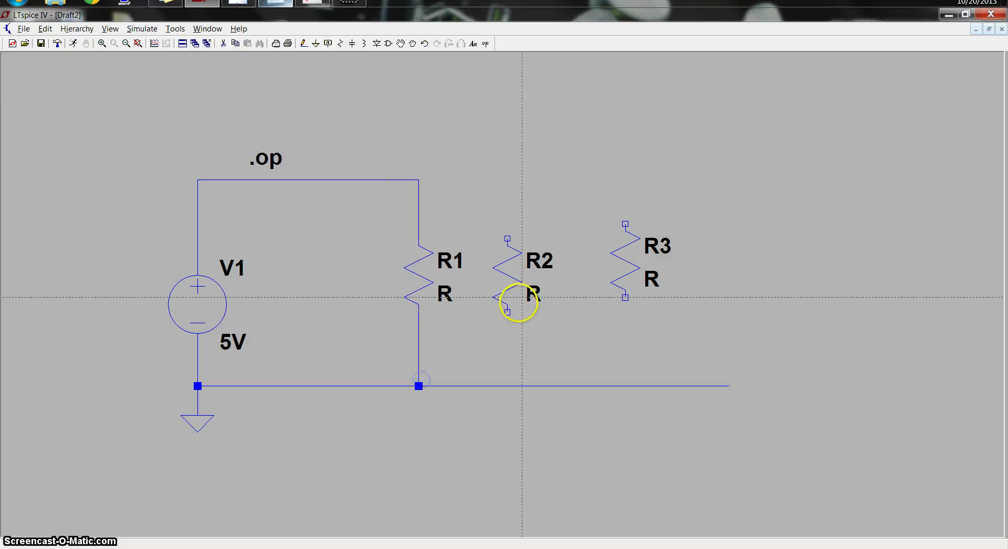
{"action": "left_click", "coordinate": [507, 312]}
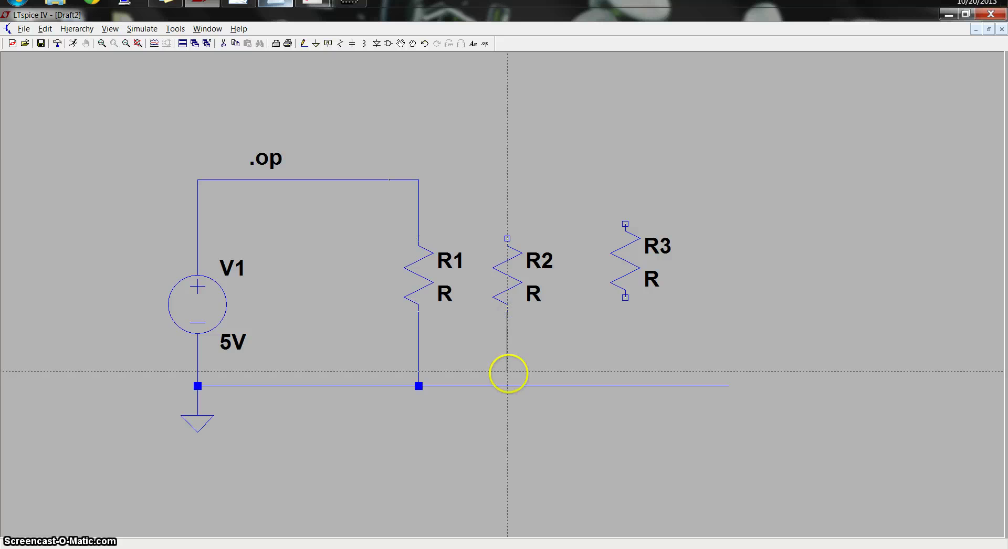
{"action": "left_click", "coordinate": [507, 386]}
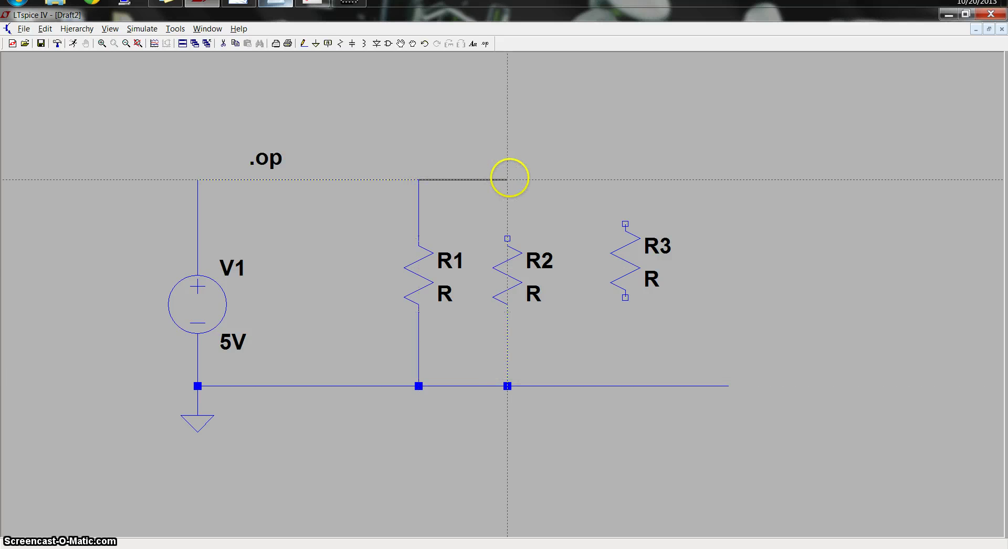
{"action": "left_click", "coordinate": [507, 239]}
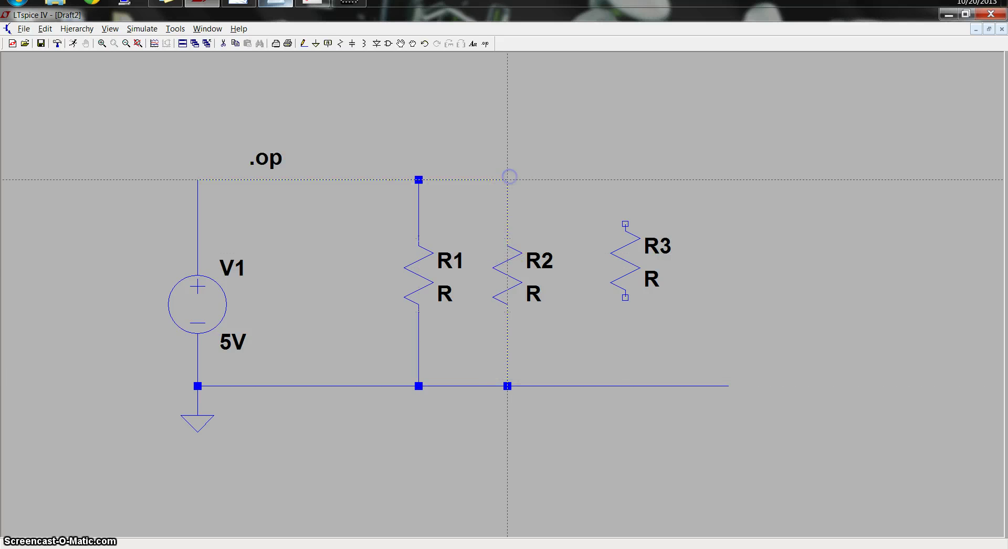
{"action": "left_click", "coordinate": [508, 180]}
{"action": "left_click", "coordinate": [625, 179]}
{"action": "left_click", "coordinate": [626, 225]}
{"action": "left_click", "coordinate": [626, 298]}
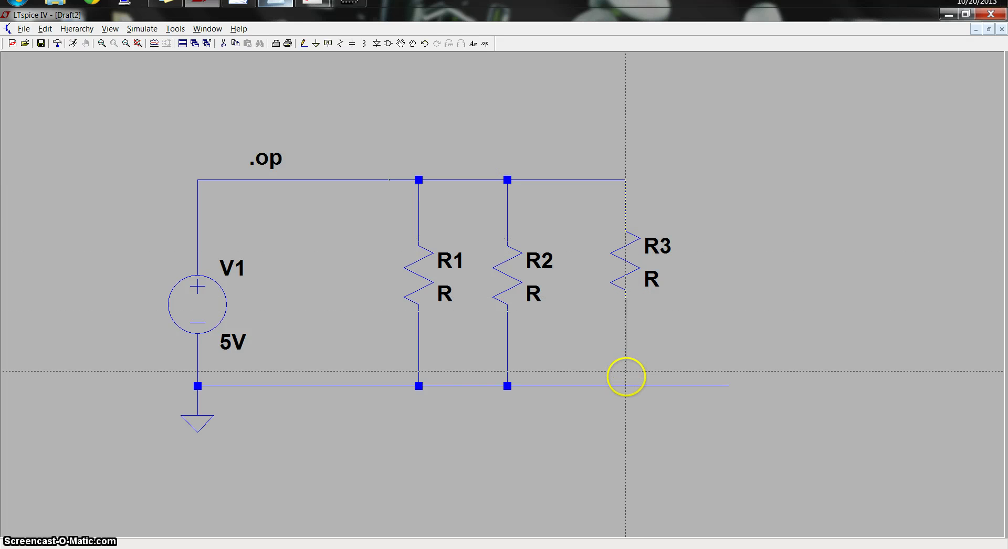
{"action": "left_click", "coordinate": [626, 386]}
{"action": "key", "text": "Escape"}
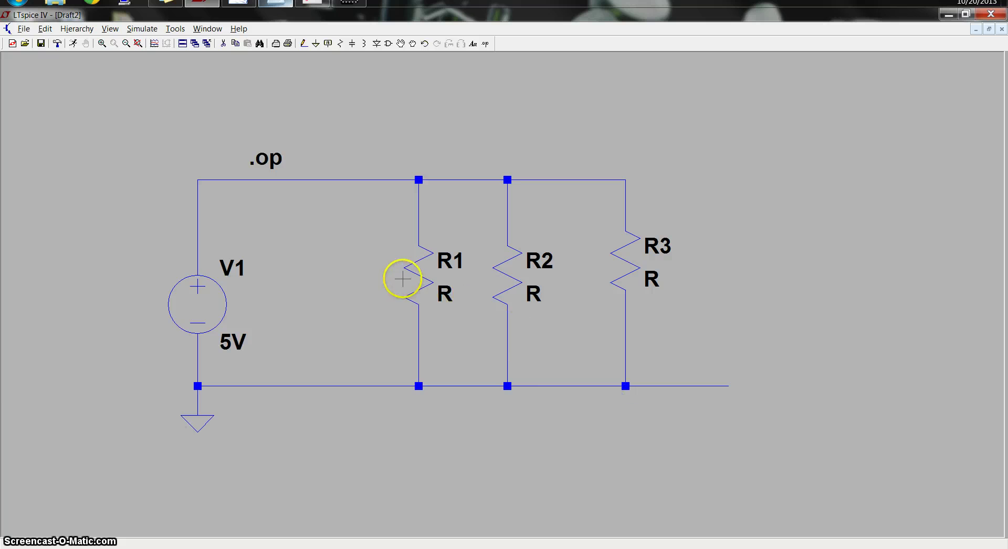
Set R1 to 1k, R2 to 2k and R3 to 3k
{"action": "right_click", "coordinate": [402, 280]}
{"action": "right_click", "coordinate": [428, 274]}
{"action": "type", "text": "1"}
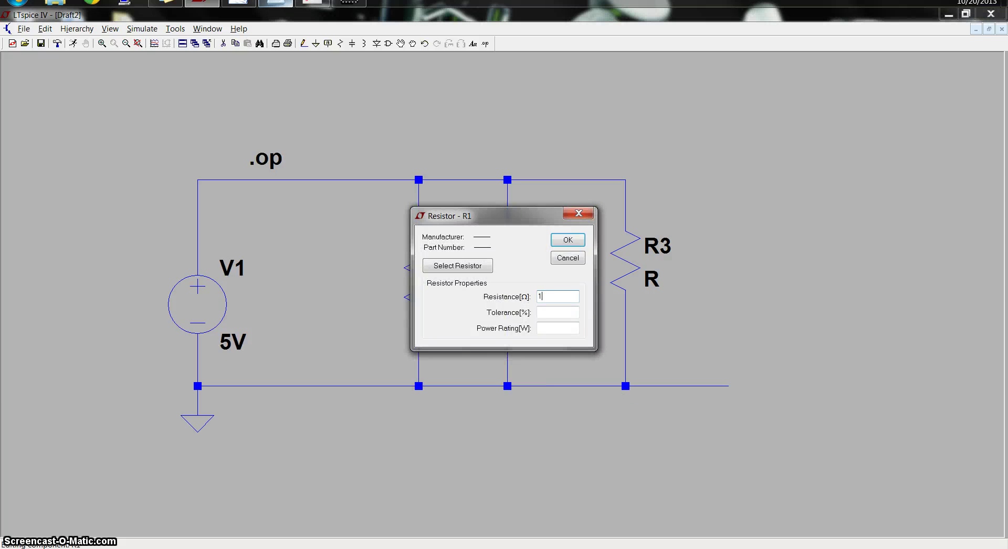
{"action": "type", "text": "k"}
{"action": "key", "text": "Return"}
{"action": "right_click", "coordinate": [517, 269]}
{"action": "type", "text": "2k"}
{"action": "key", "text": "Return"}
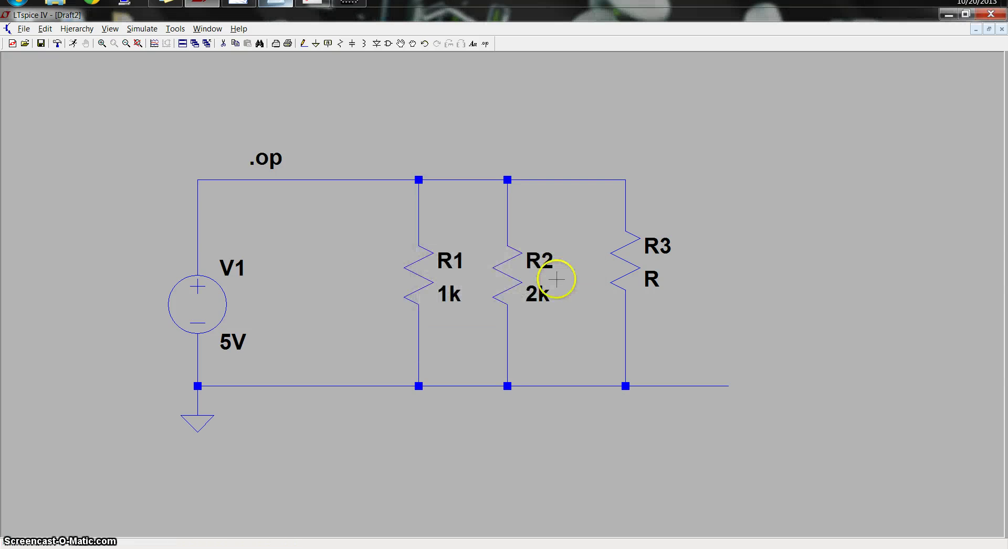
{"action": "right_click", "coordinate": [624, 273]}
{"action": "type", "text": "3k"}
{"action": "key", "text": "Return"}
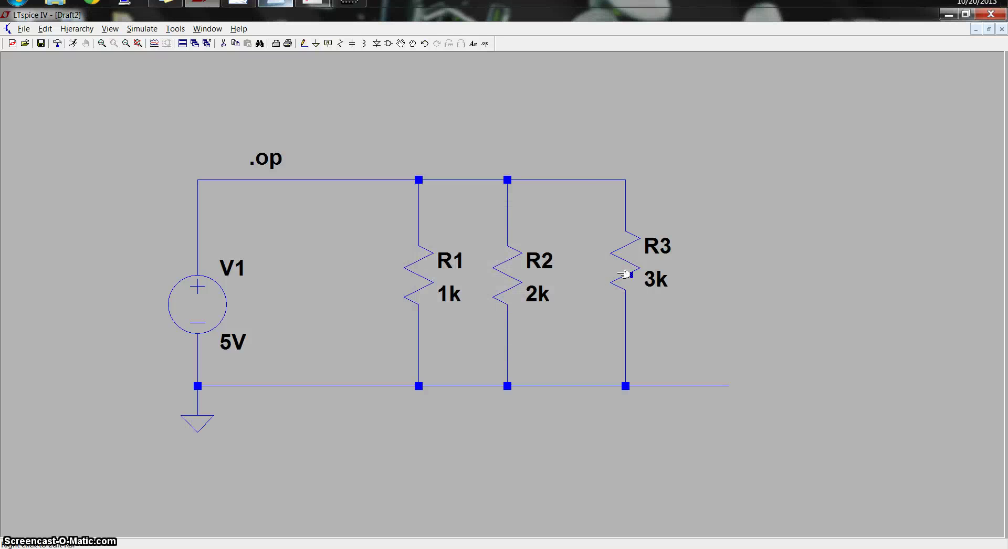